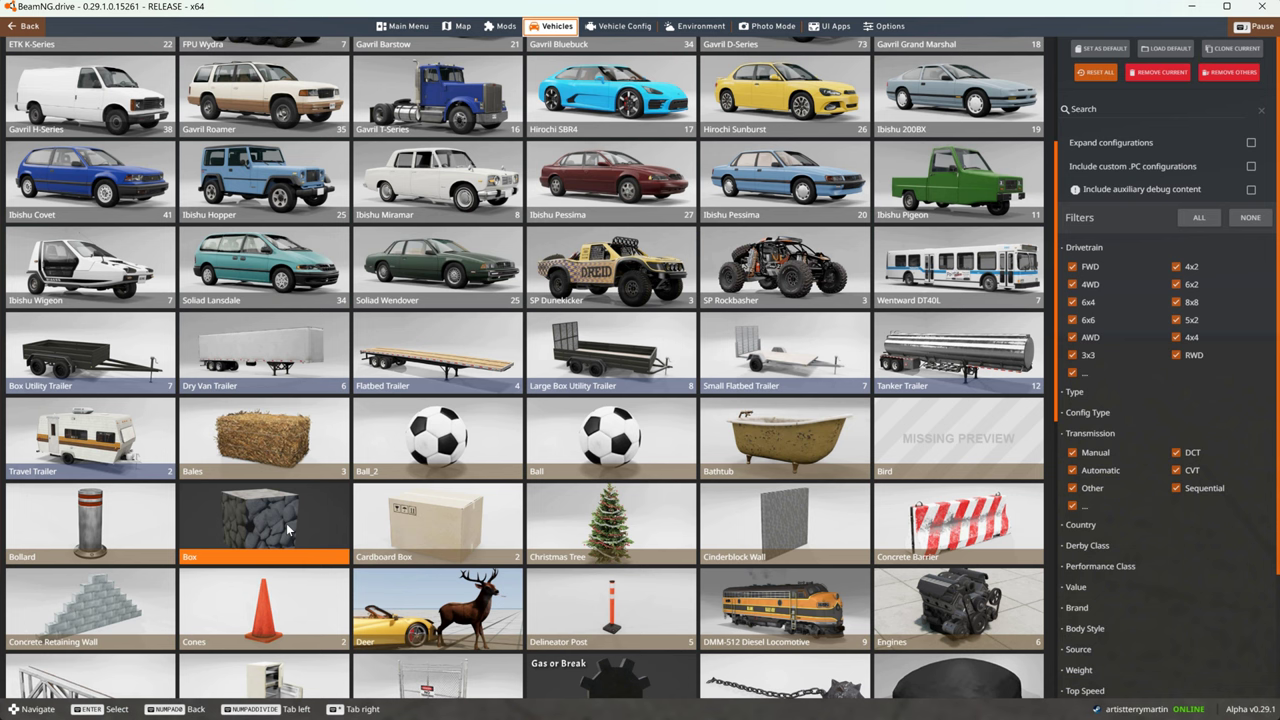
Spawn the Box prop from the vehicle selector and pull it by the node at its upper corner
left_click(288, 530)
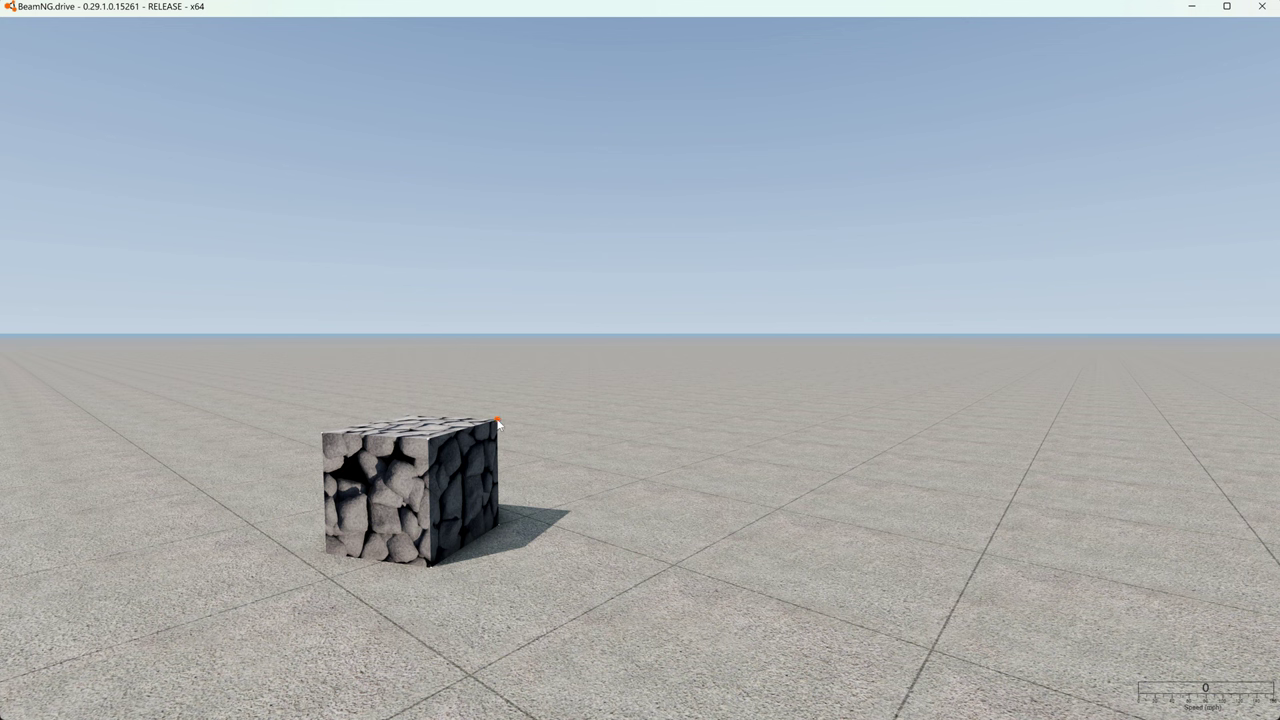
left_click_drag(498, 422, 397, 248)
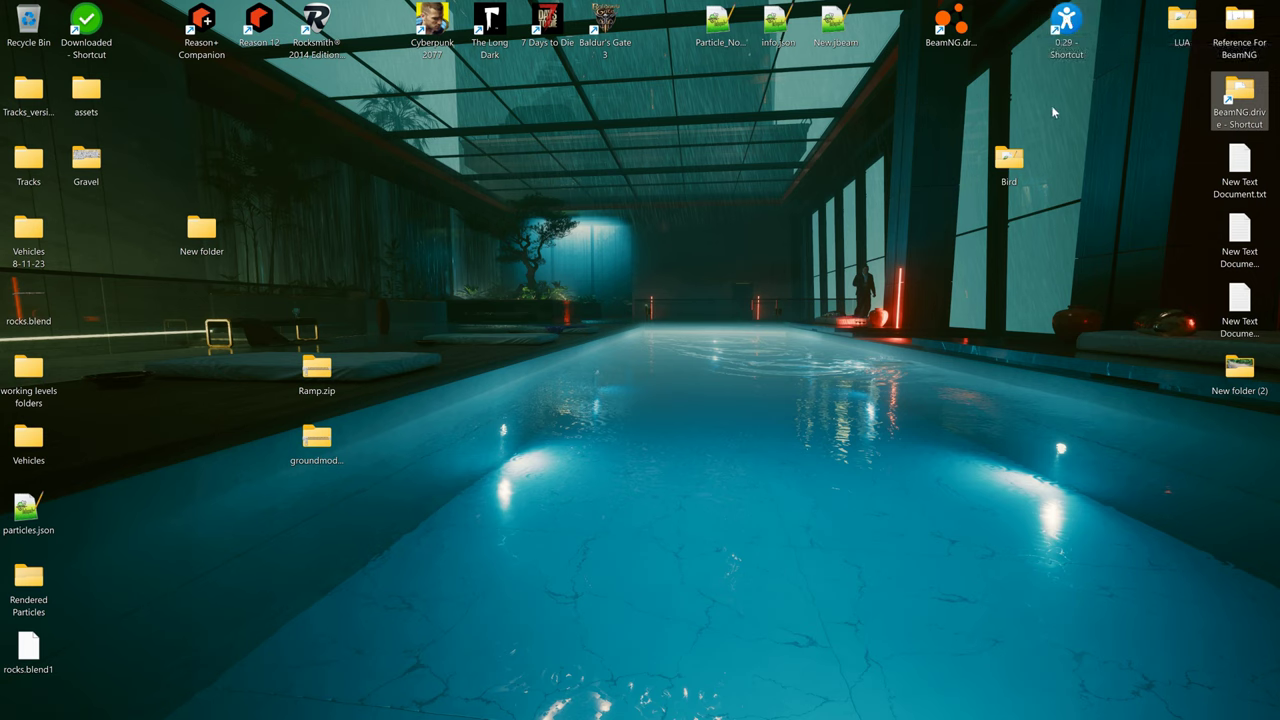
Switch to File Explorer and open the vehicles folder inside the BeamNG.drive 0.29 user folder
double_click(1065, 30)
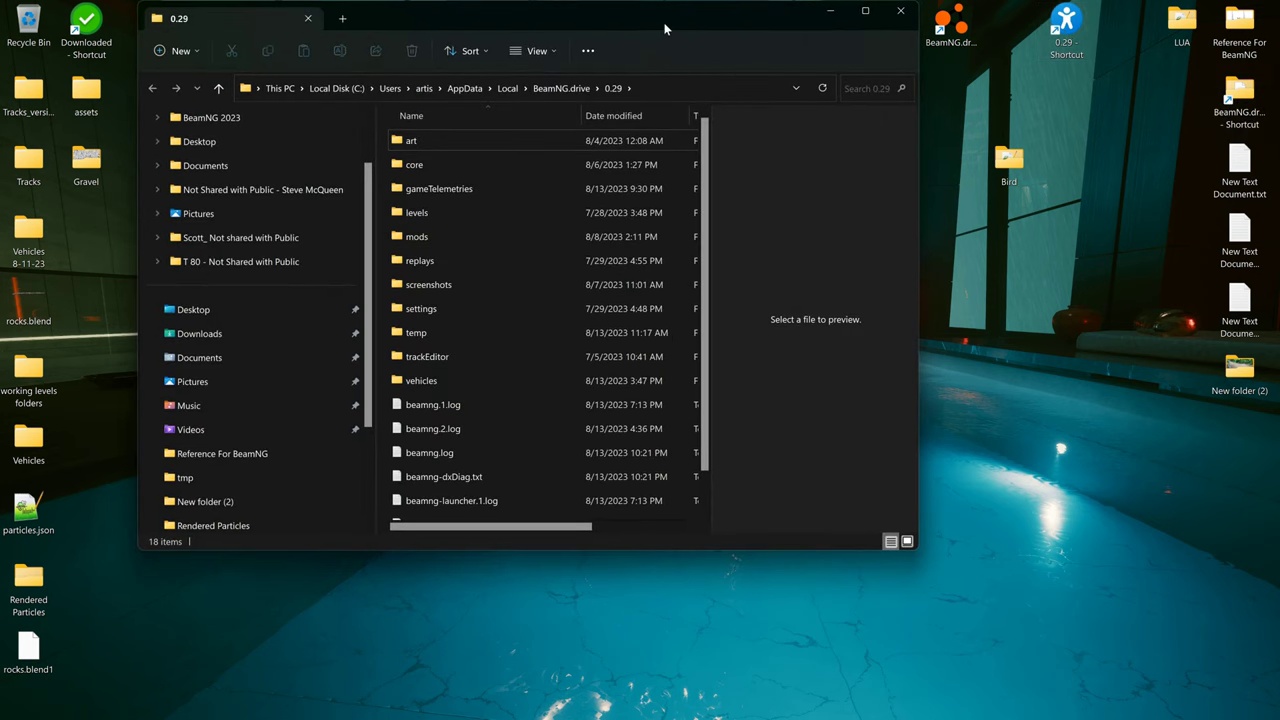
left_click_drag(670, 24, 719, 46)
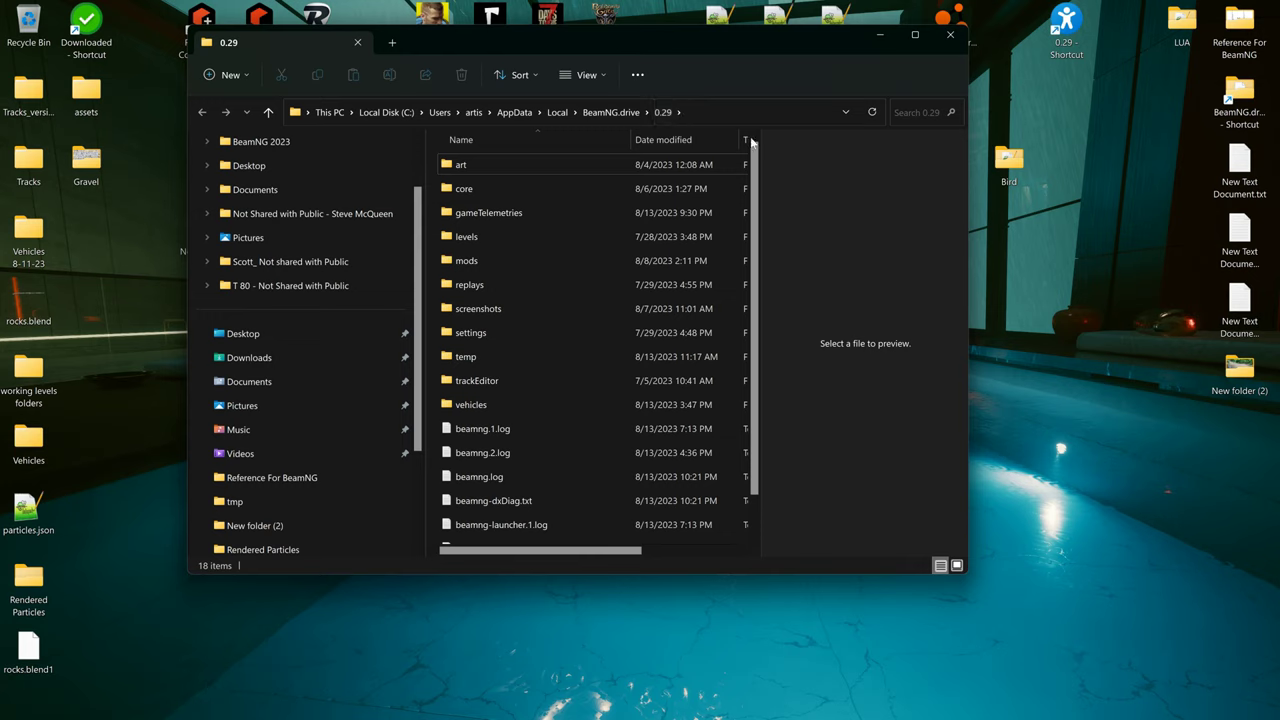
double_click(490, 404)
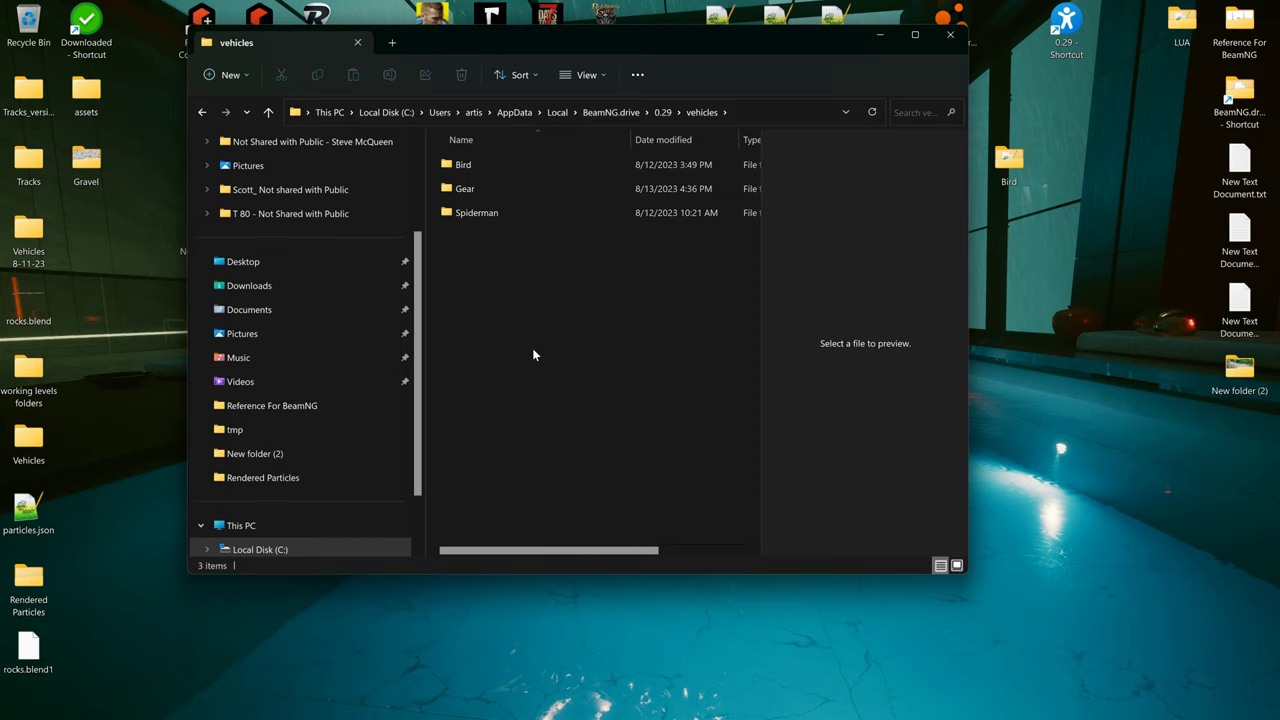
Create a new folder named Box inside the vehicles folder
left_click(238, 80)
left_click(246, 106)
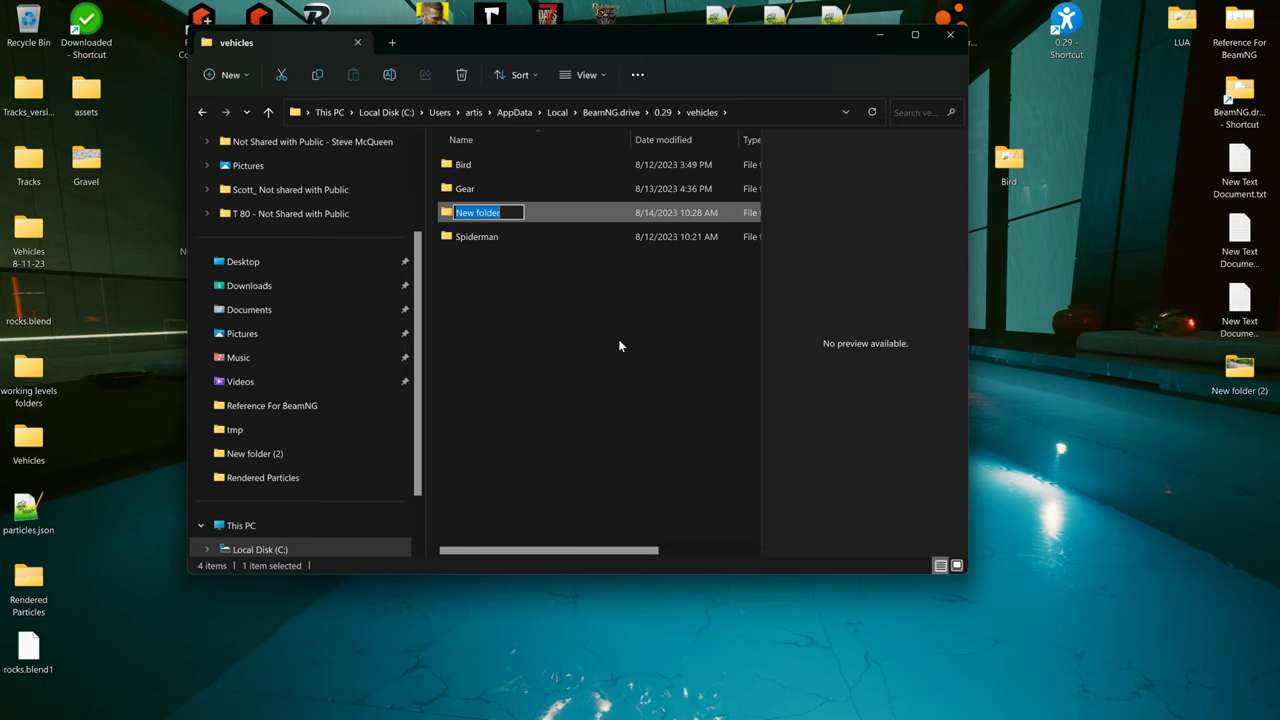
type("Box")
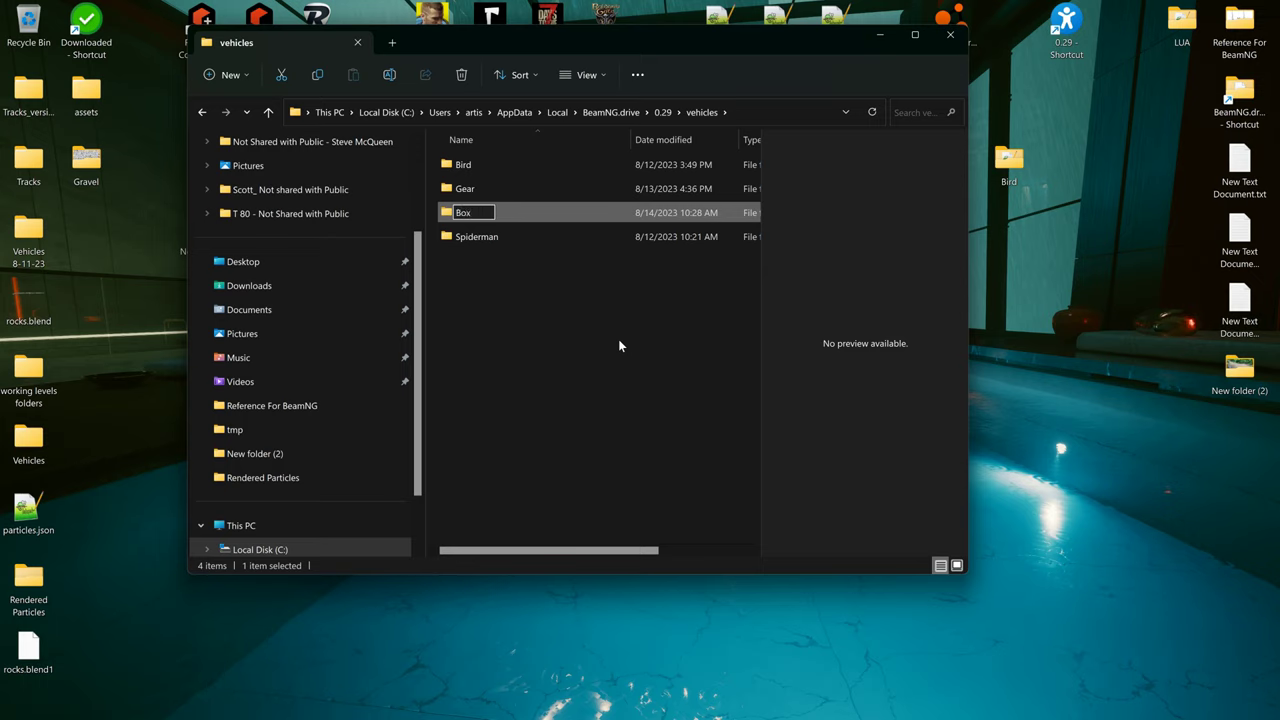
key("Return")
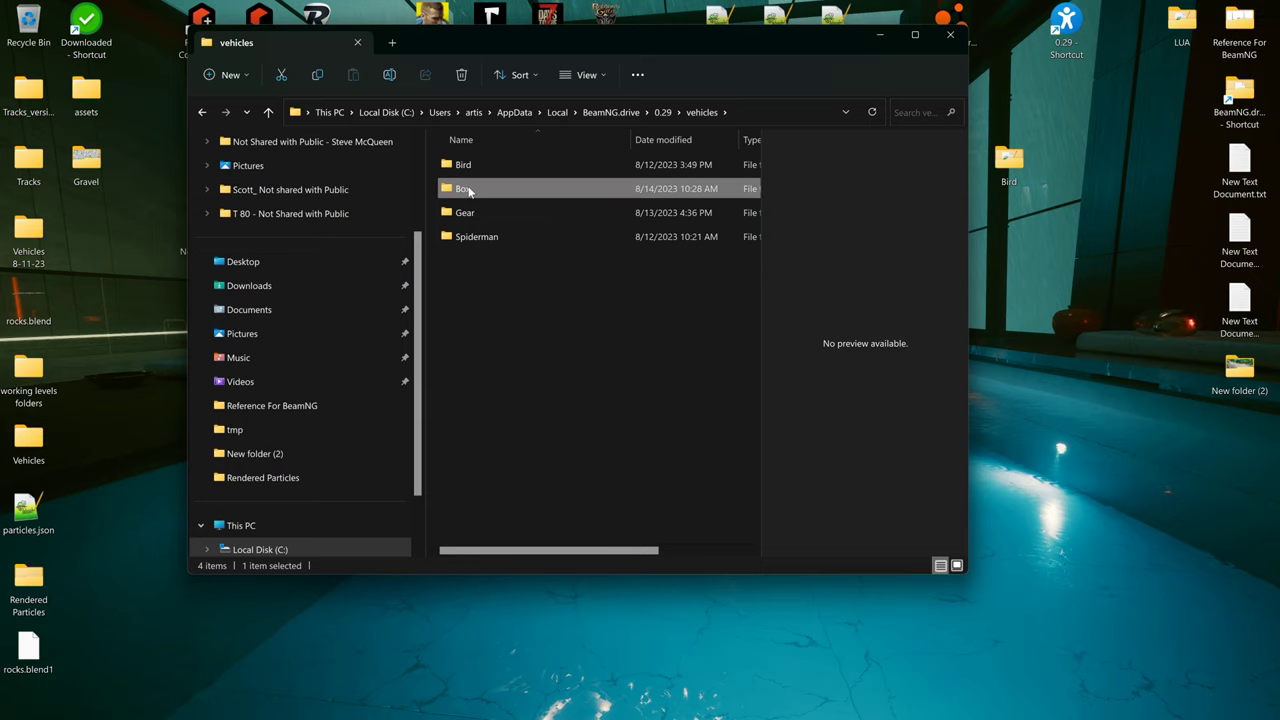
Open the Box folder and copy info.json from the desktop into it
double_click(470, 190)
left_click_drag(676, 45, 752, 105)
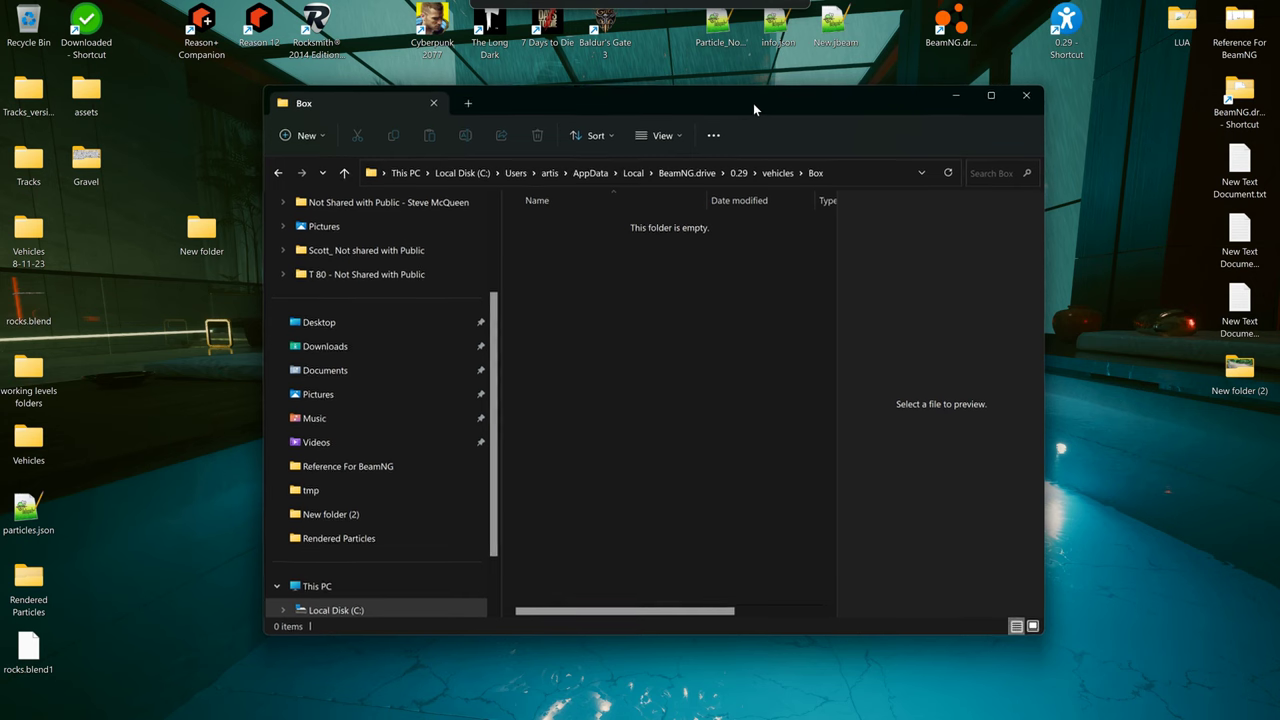
left_click_drag(776, 22, 672, 218)
right_click_drag(672, 218, 552, 278)
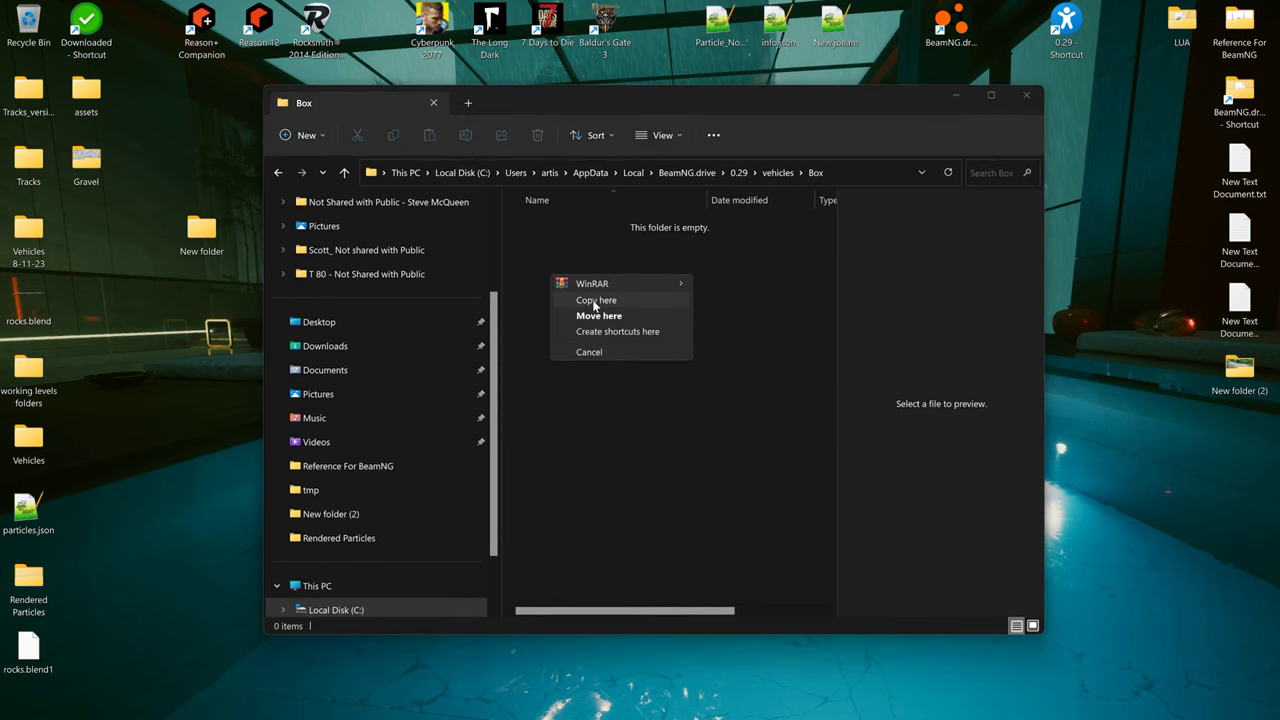
left_click(596, 301)
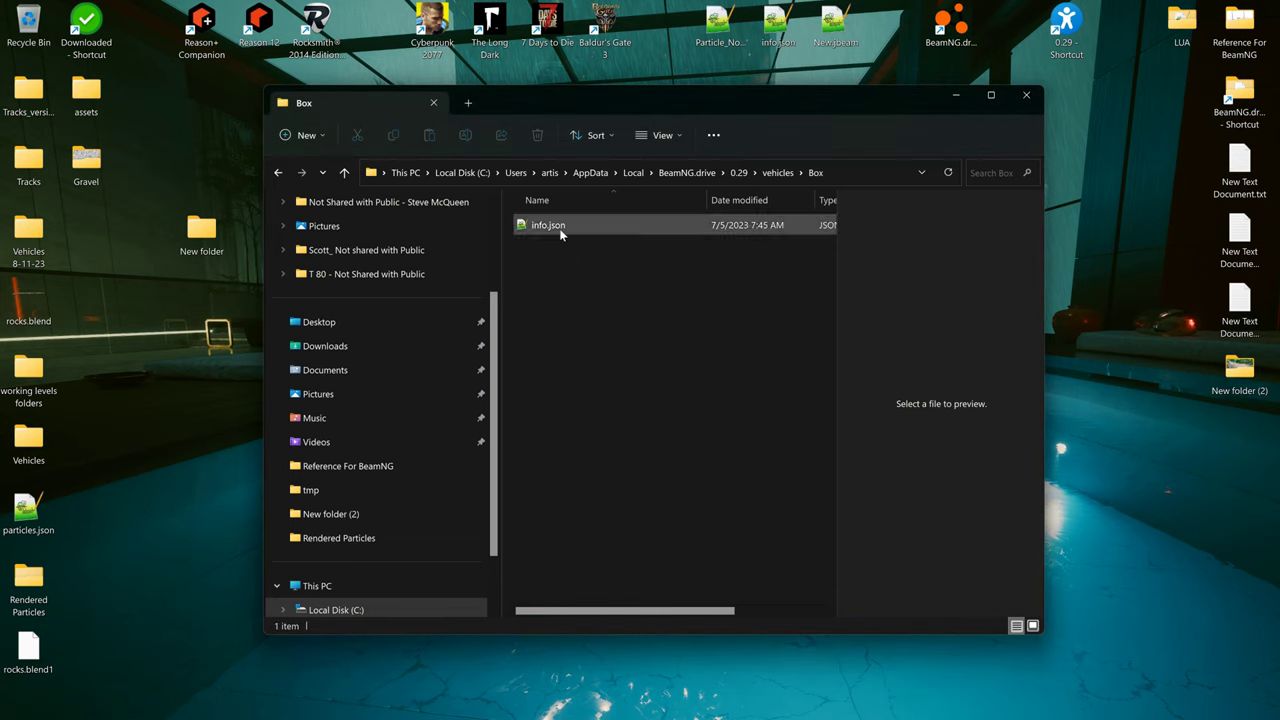
right_click(545, 299)
mouse_move(690, 413)
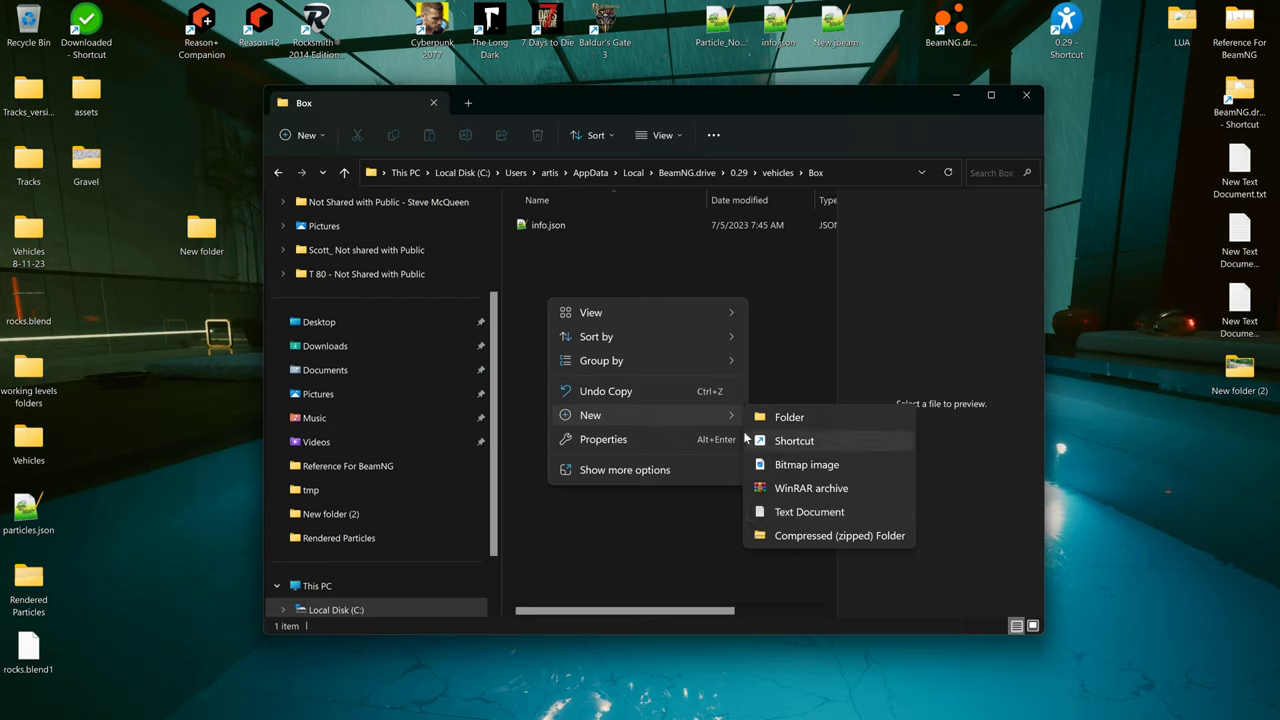
left_click(582, 269)
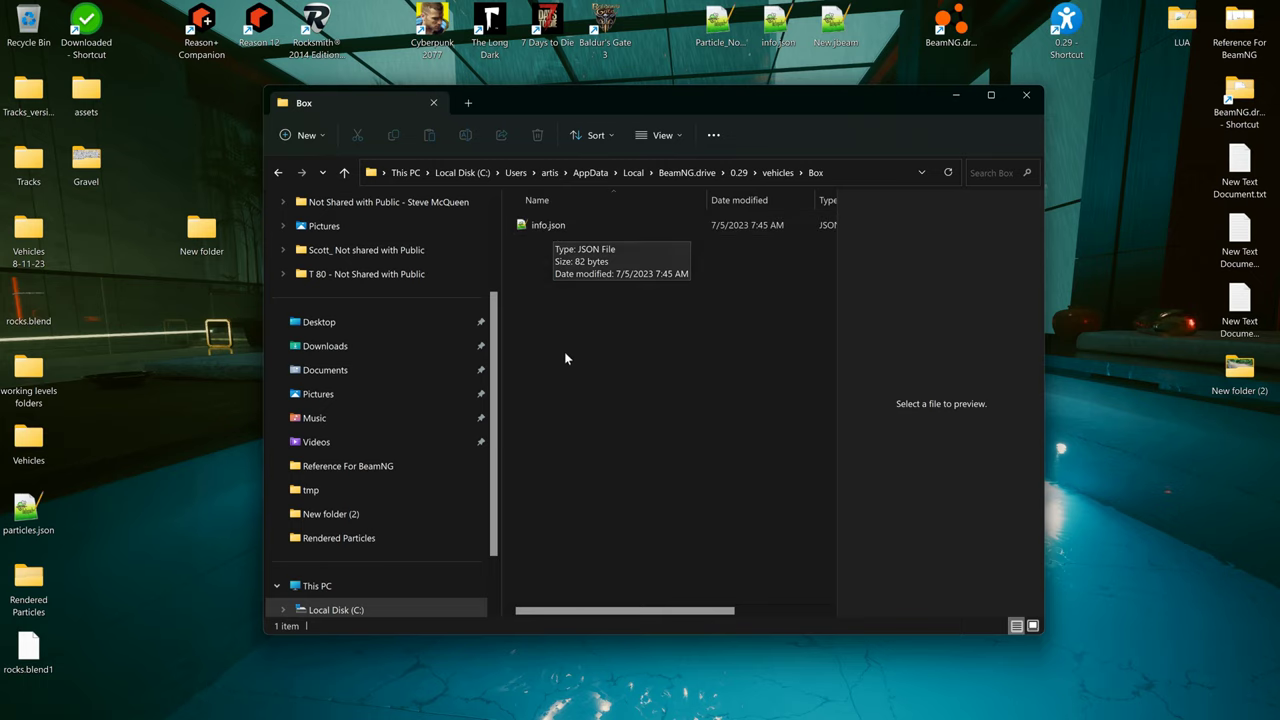
Open info.json in Notepad++, set its Name value to "Box", save it, and close all files and the editor
double_click(551, 228)
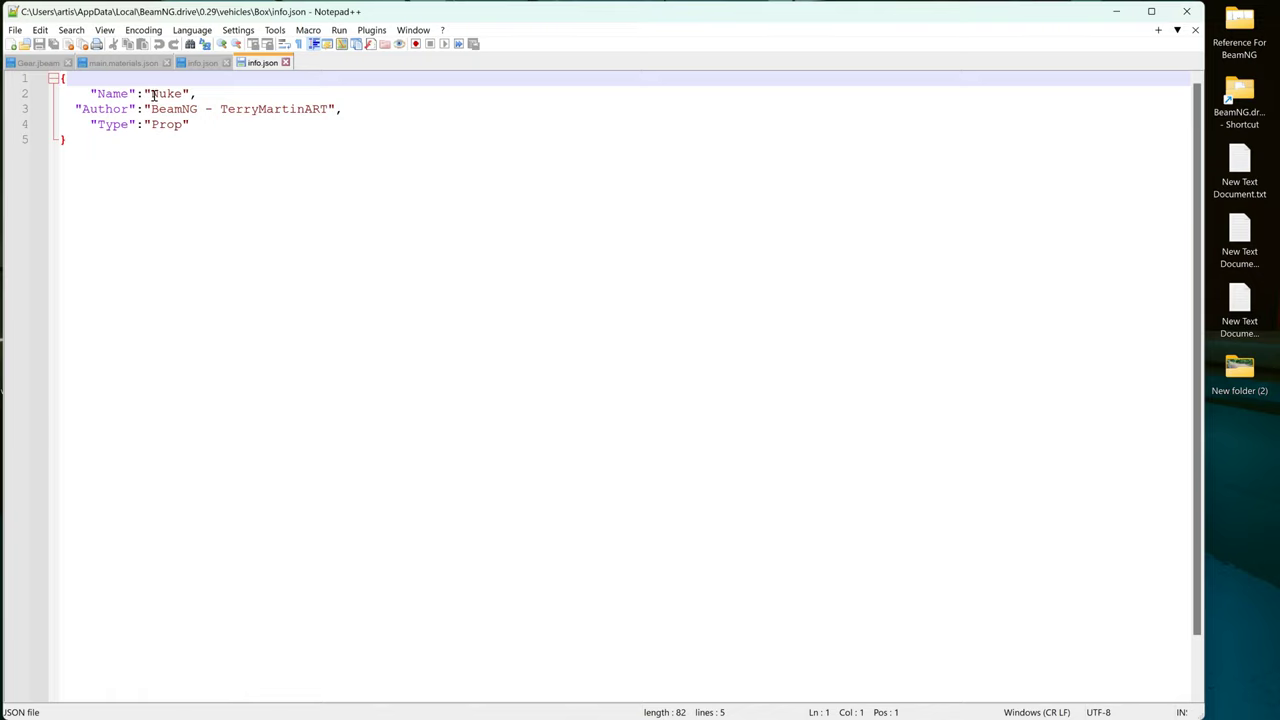
left_click_drag(150, 93, 181, 92)
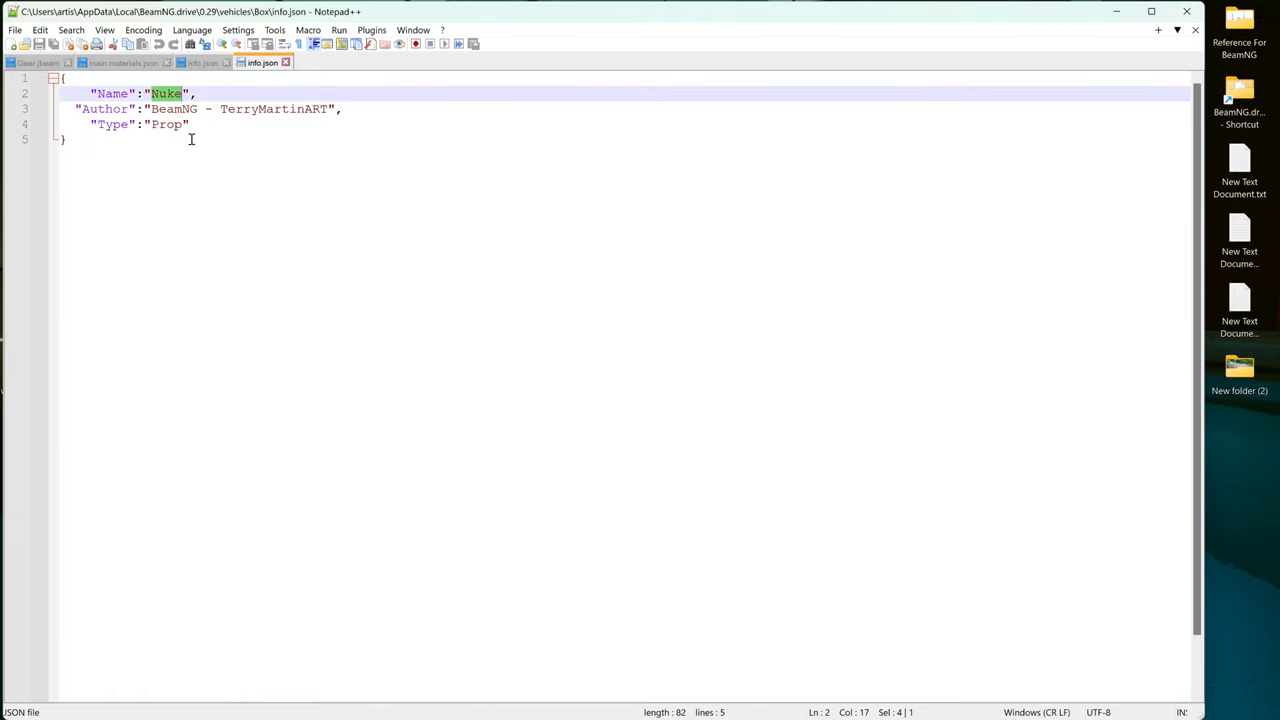
scroll(191, 138, "up", 8, "ctrl")
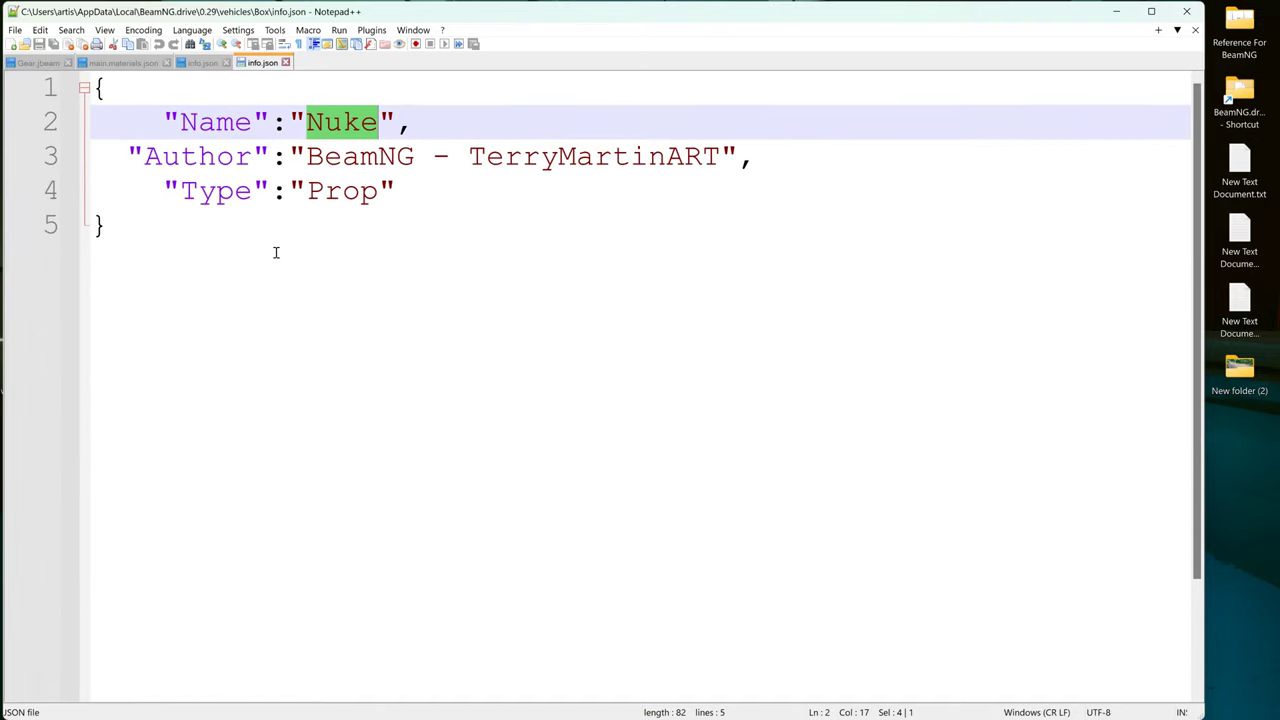
type("Bo")
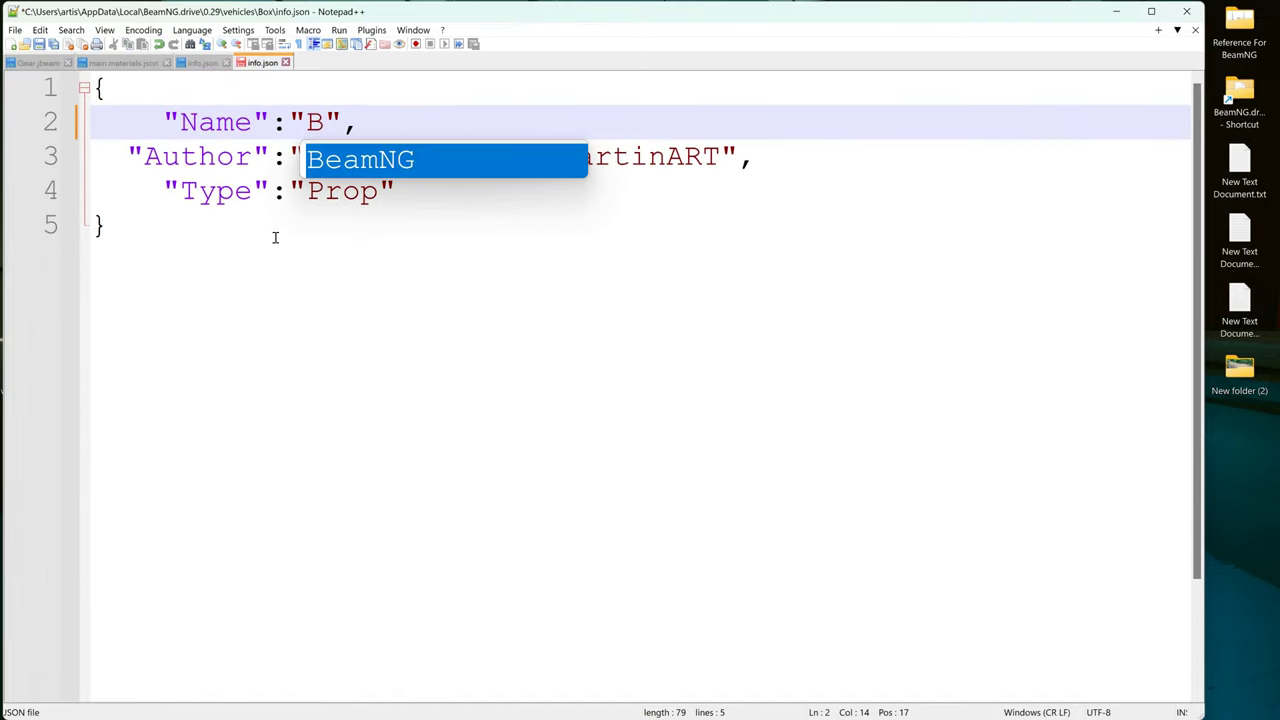
type("x")
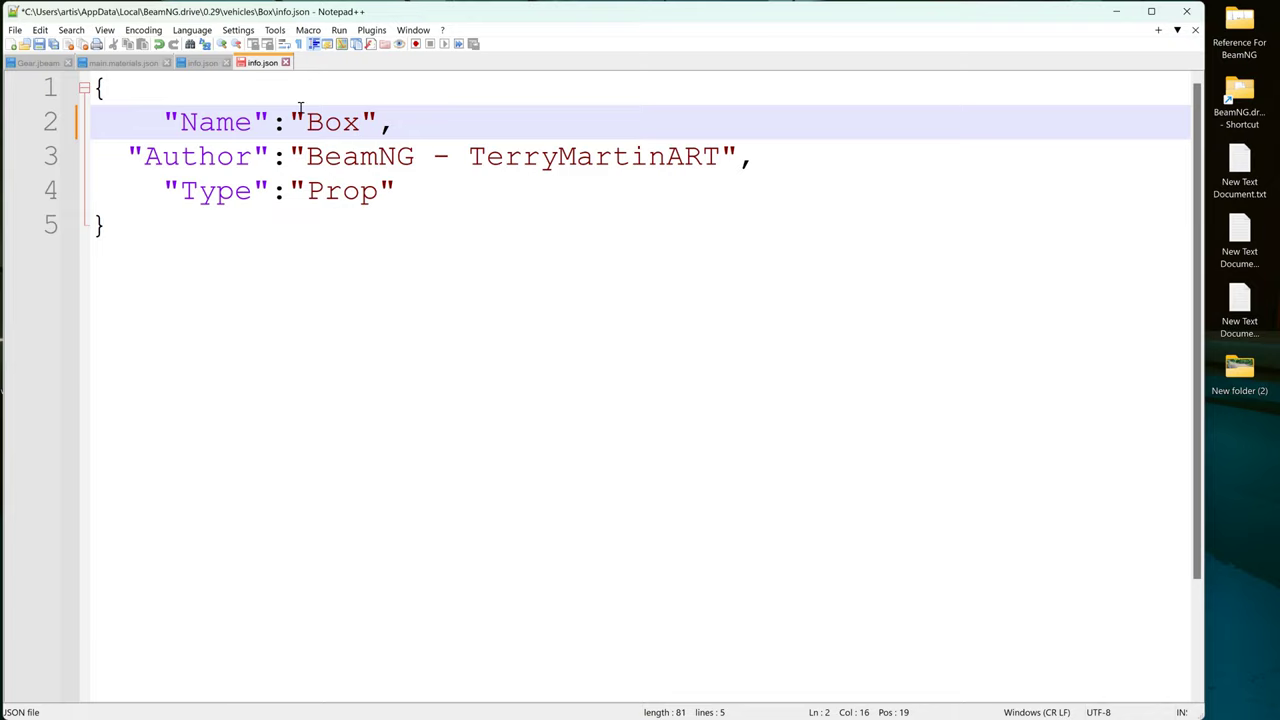
left_click_drag(472, 8, 510, 18)
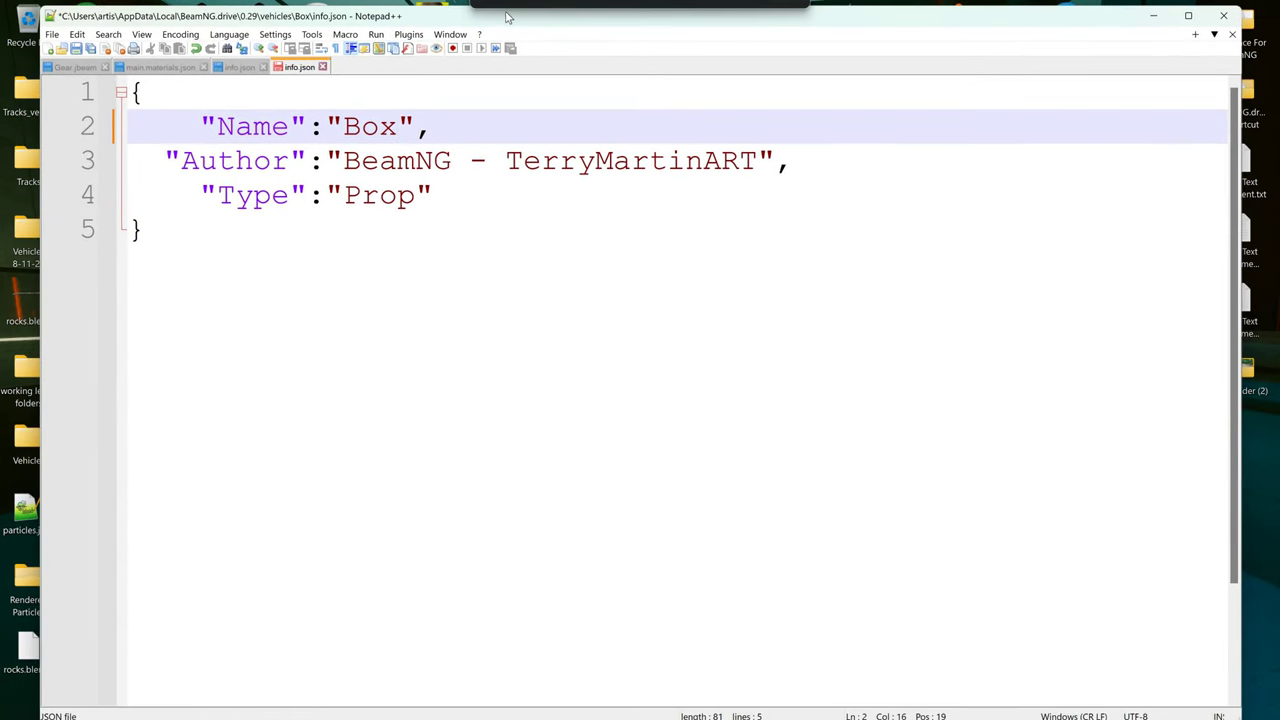
left_click(77, 50)
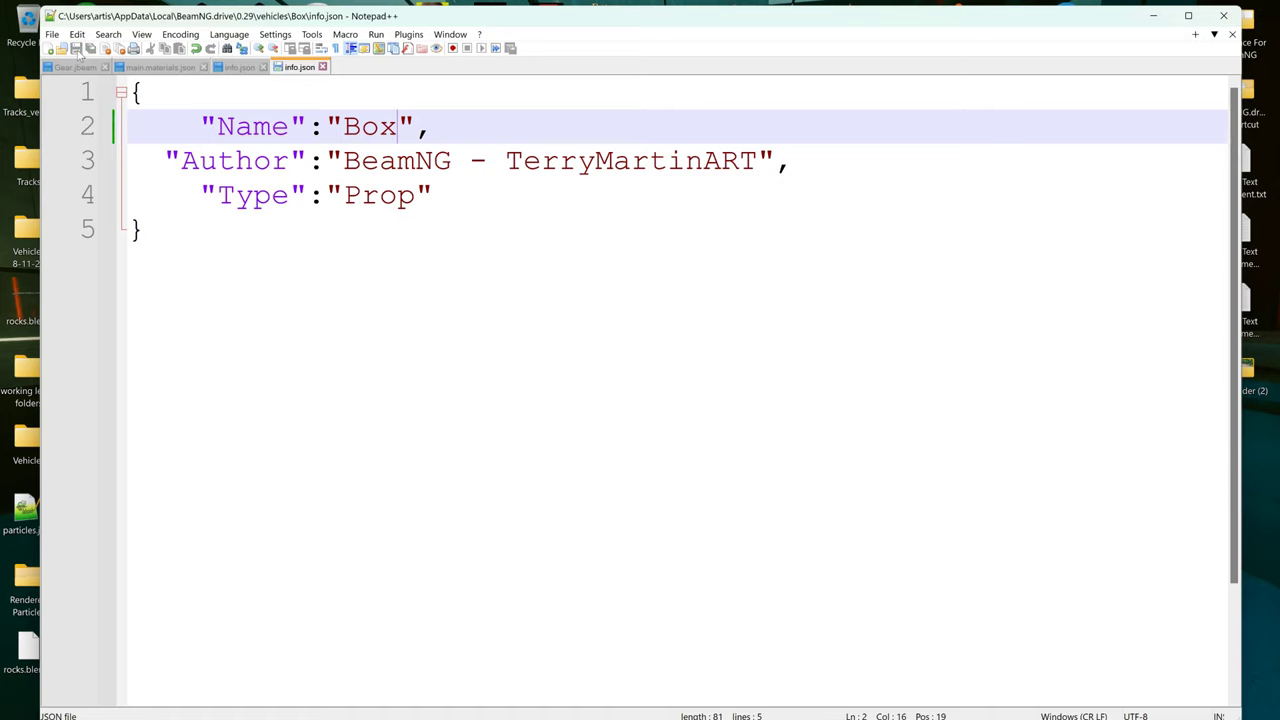
left_click(120, 50)
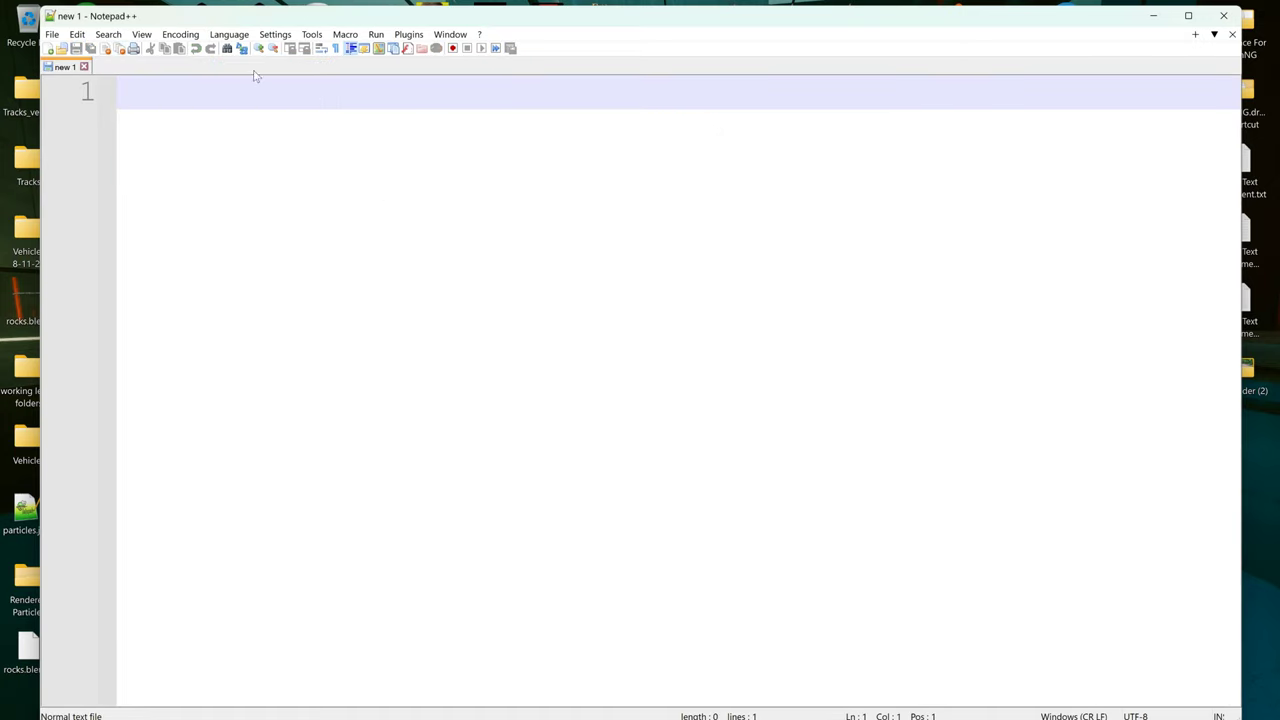
left_click(1223, 16)
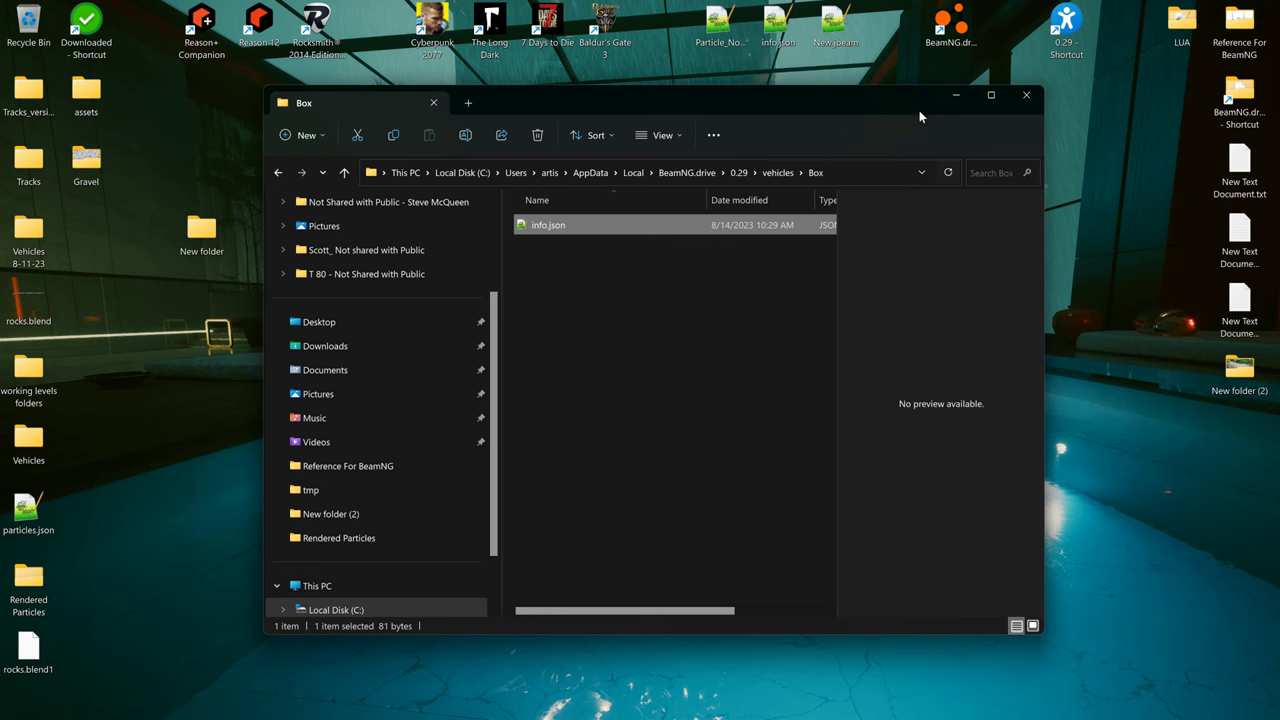
Copy New.jbeam from the desktop into the Box folder
left_click_drag(906, 130, 974, 122)
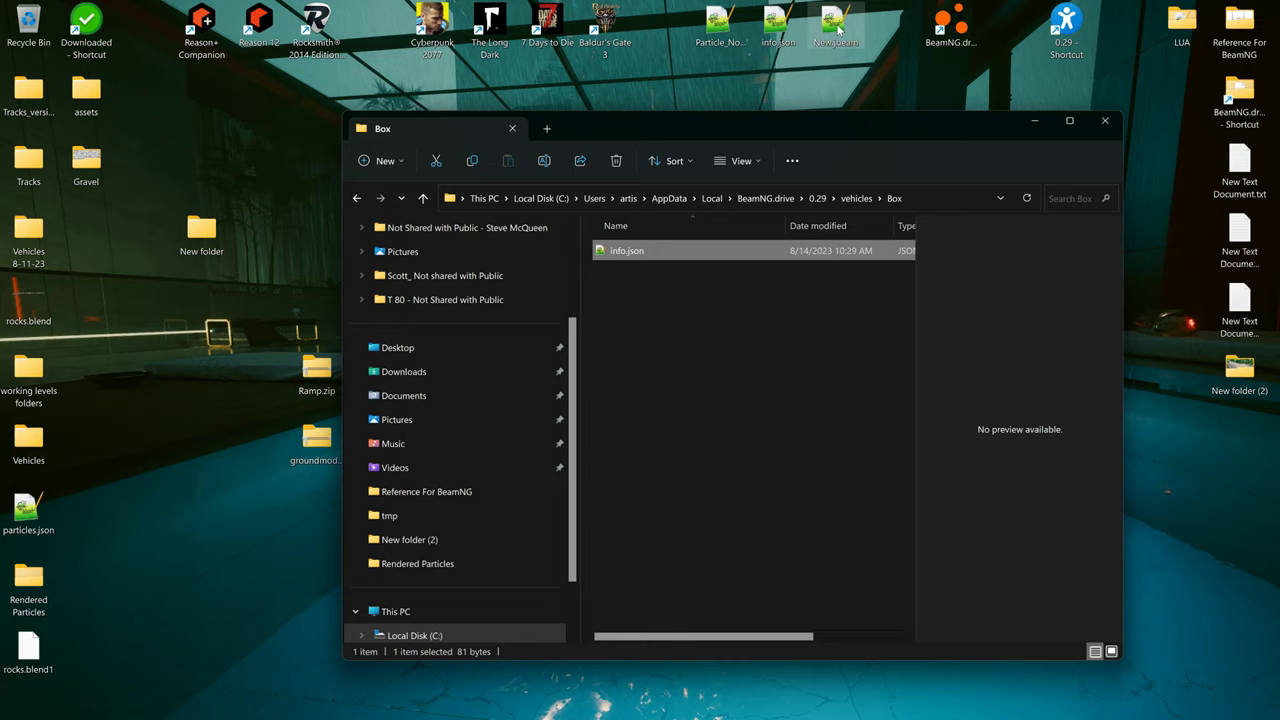
left_click_drag(837, 28, 651, 336)
right_click_drag(651, 336, 651, 336)
left_click(690, 370)
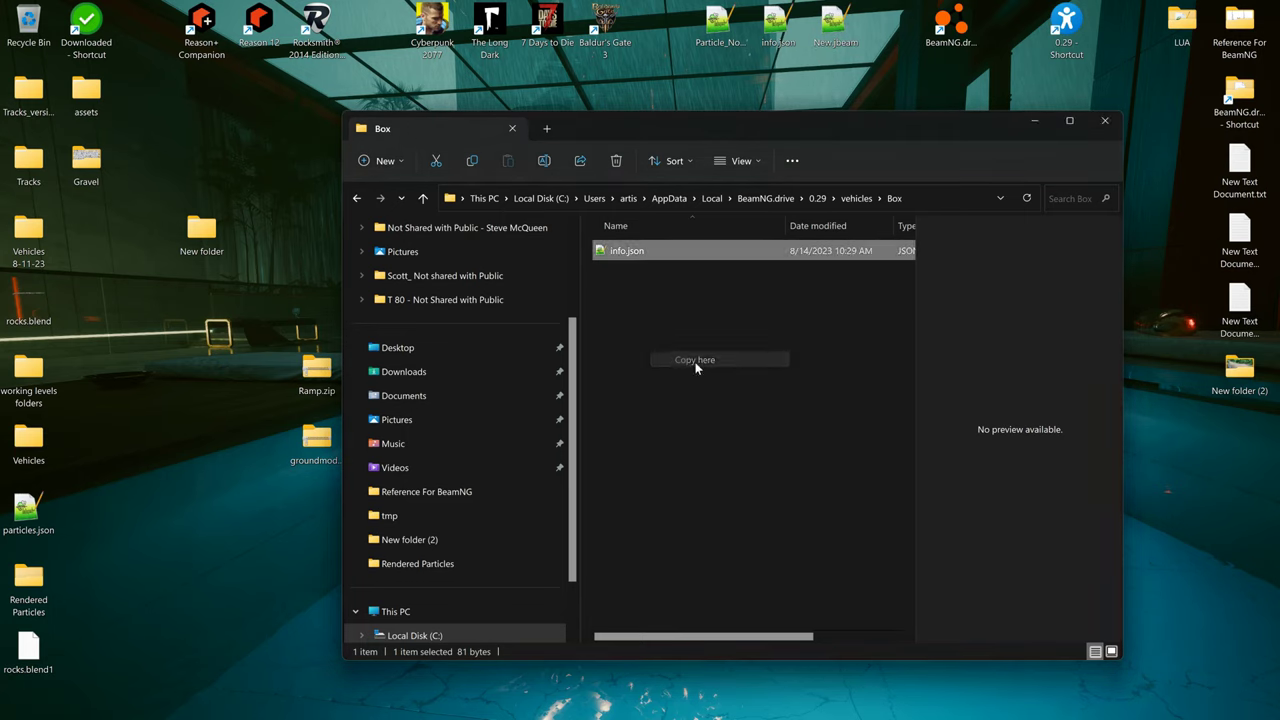
Rename the copied jbeam file in the Box folder as Box.jbeam
right_click(617, 276)
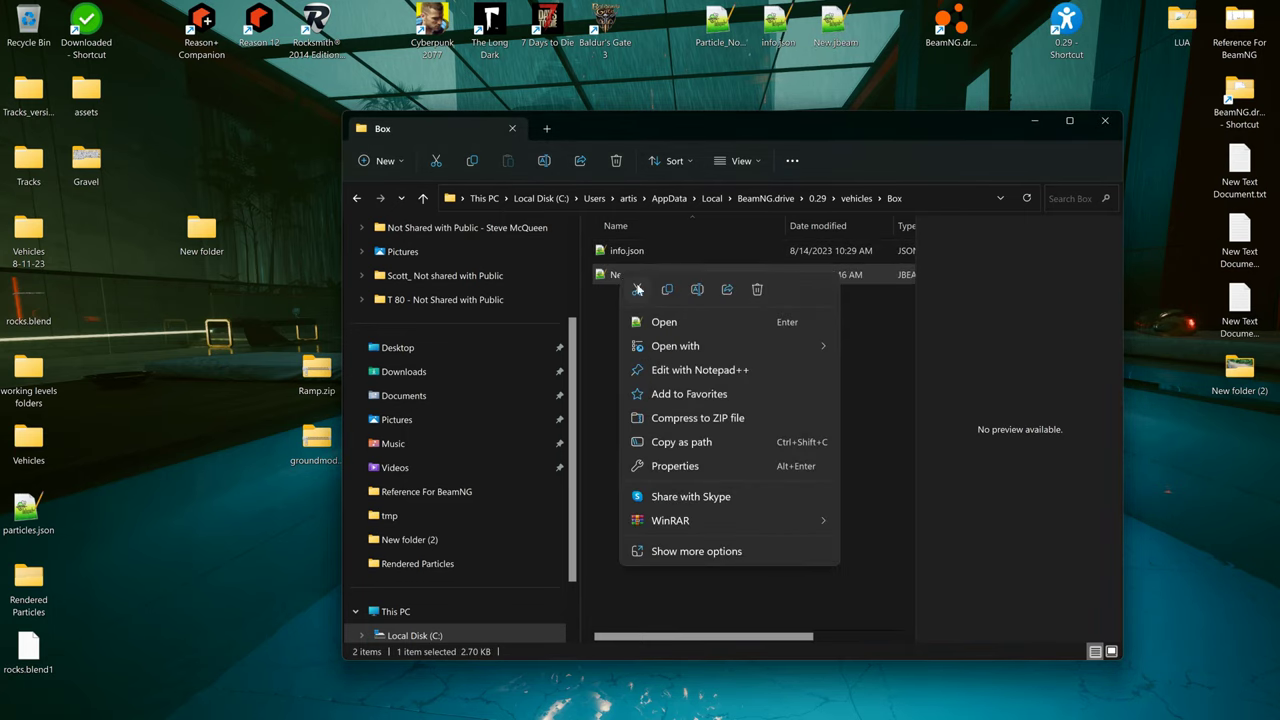
left_click(702, 292)
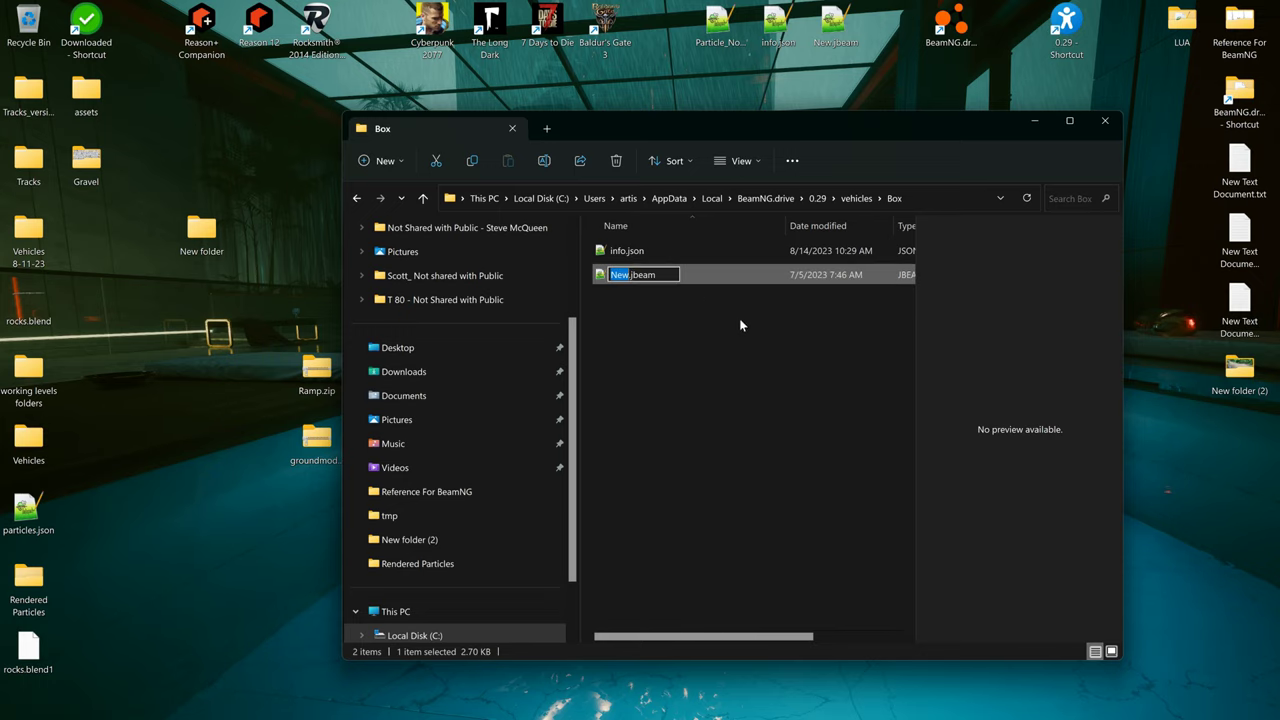
type("Box")
key("Return")
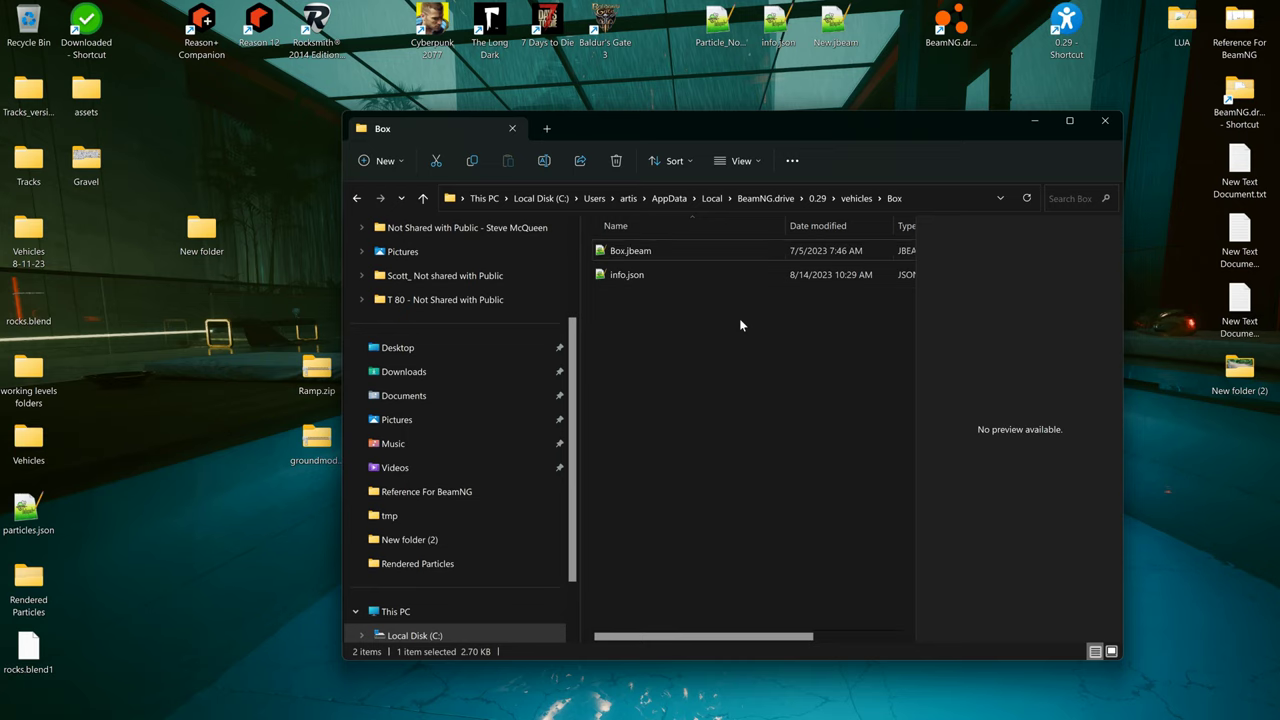
Open Box.jbeam in Notepad++, change the part name on line 2 to "Box", save the file, and minimize the editor
double_click(630, 251)
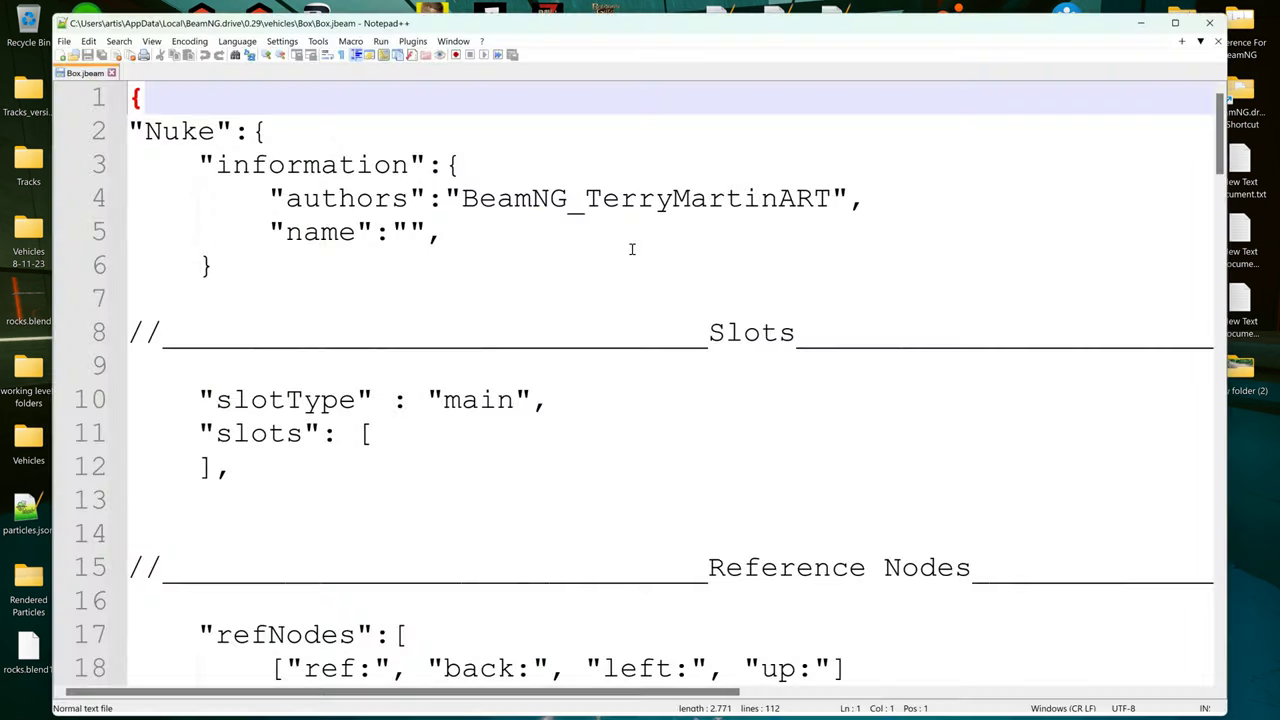
left_click_drag(137, 127, 203, 127)
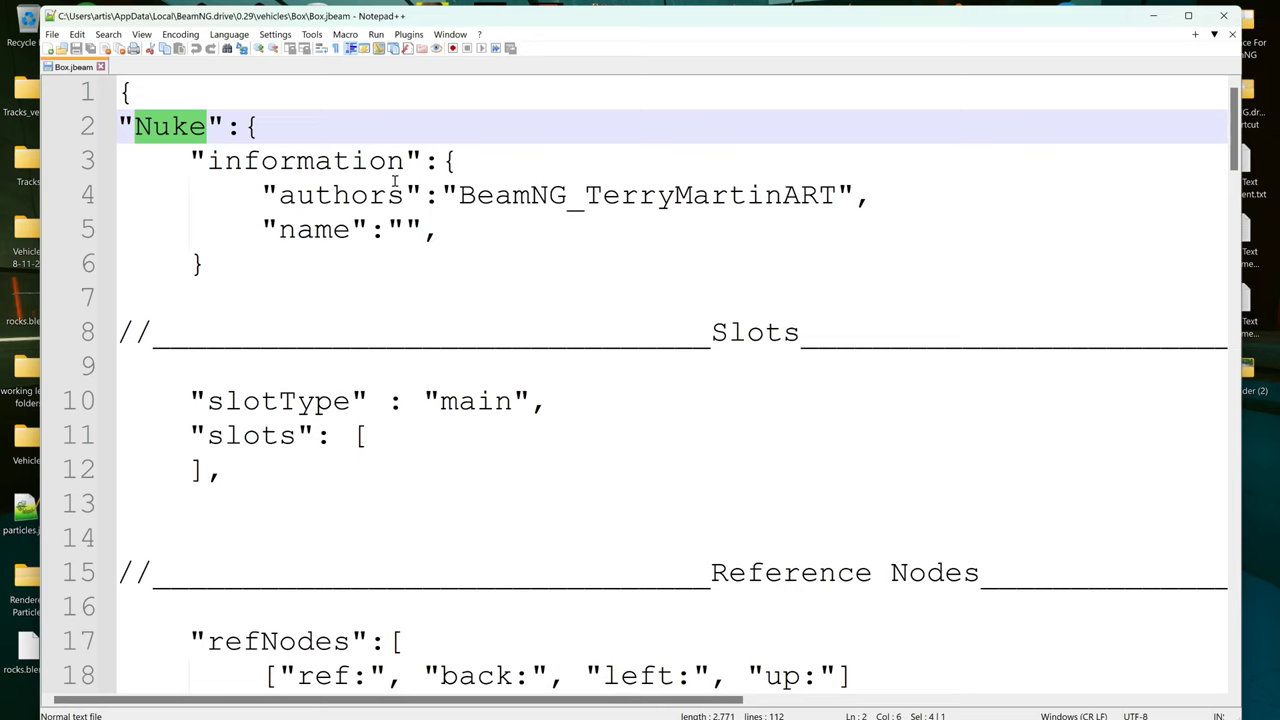
type("Box")
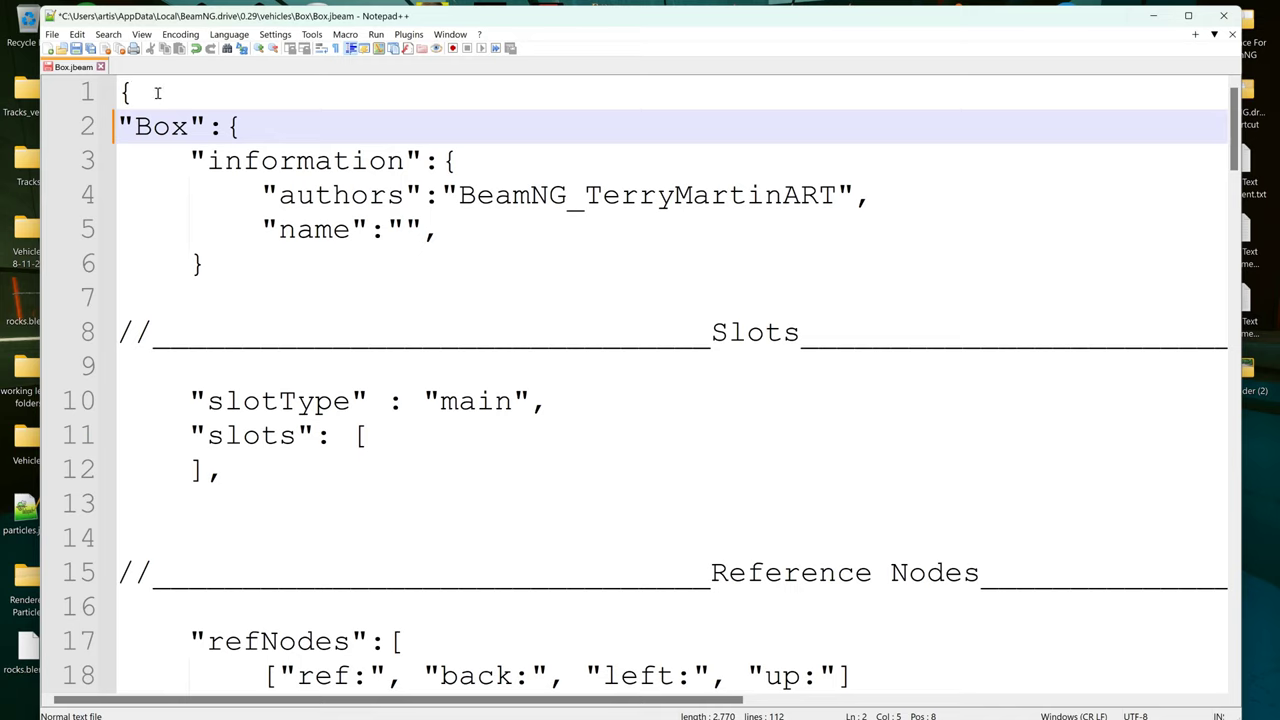
left_click(76, 48)
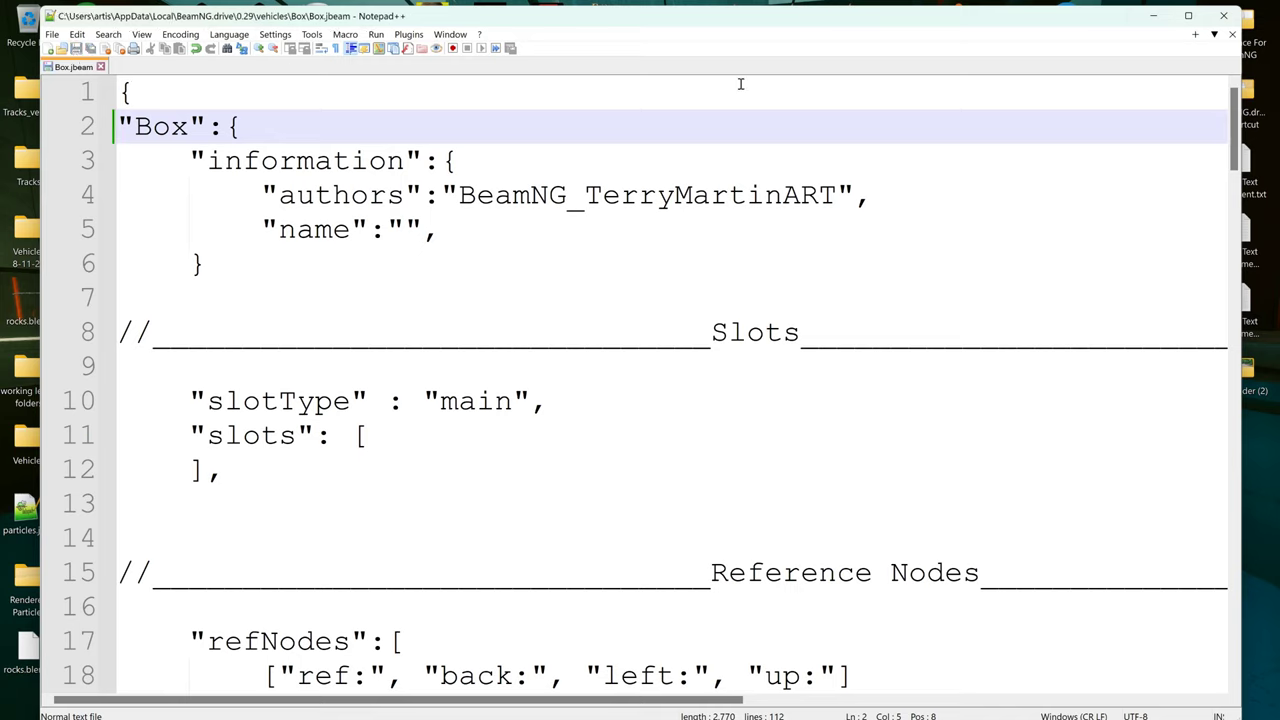
left_click(1152, 16)
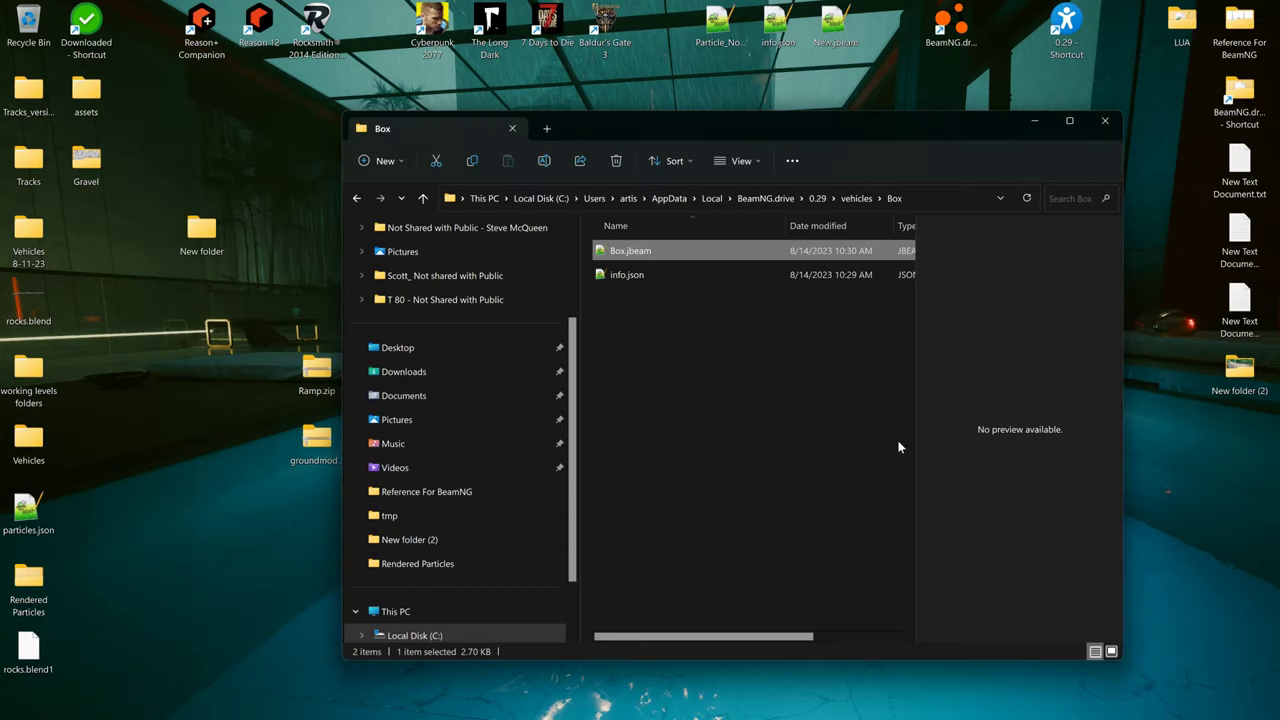
Switch to NodeBEAM Editor and enlarge its window toward the upper-left of the desktop
left_click(843, 705)
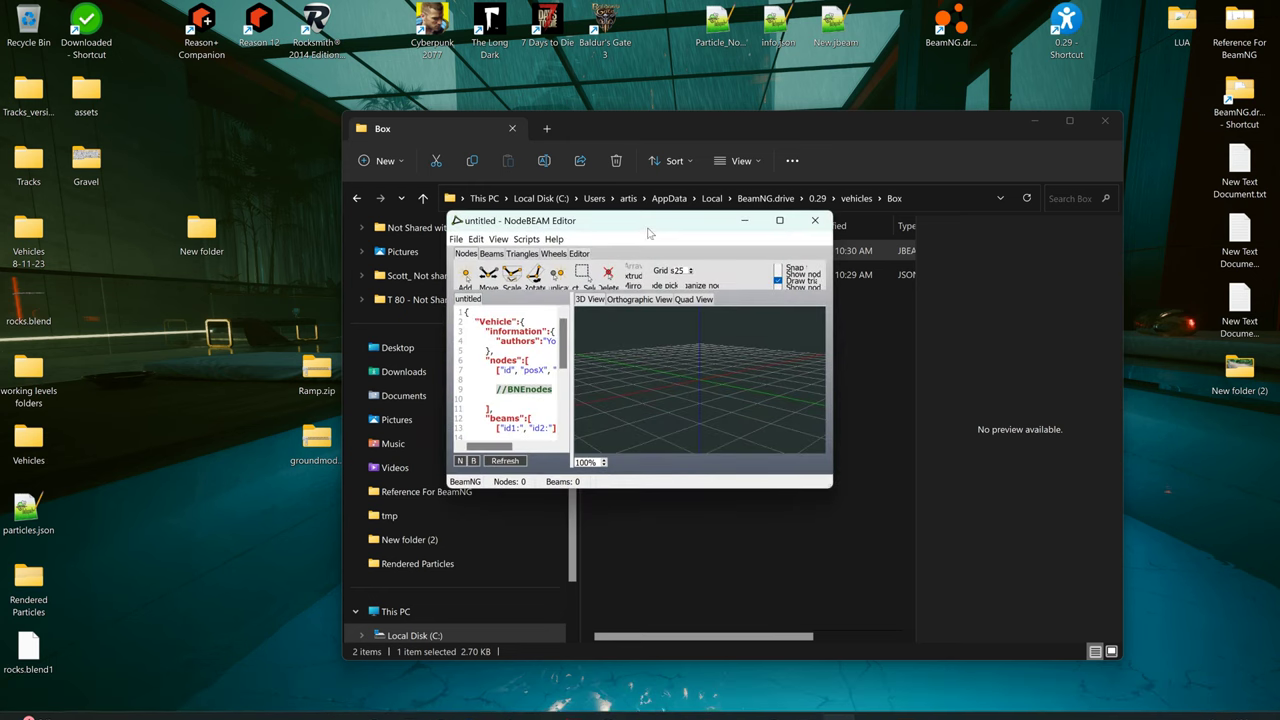
left_click_drag(454, 220, 488, 287)
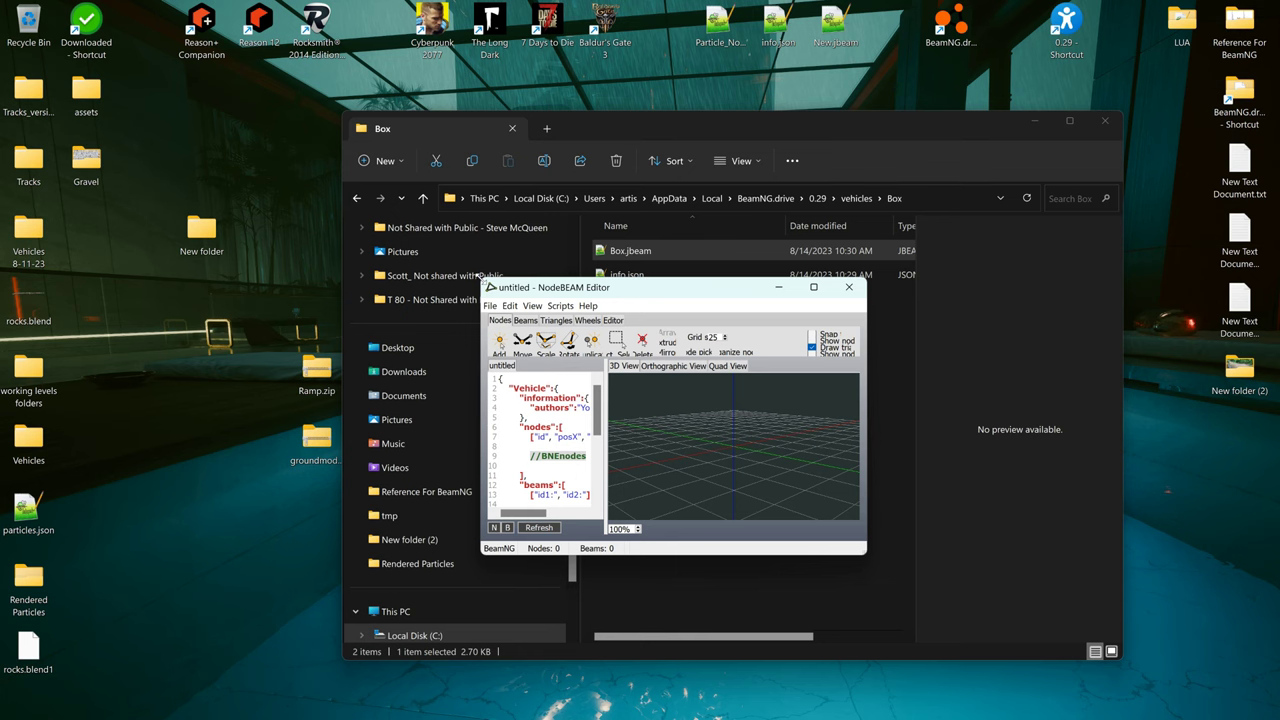
left_click_drag(477, 278, 183, 77)
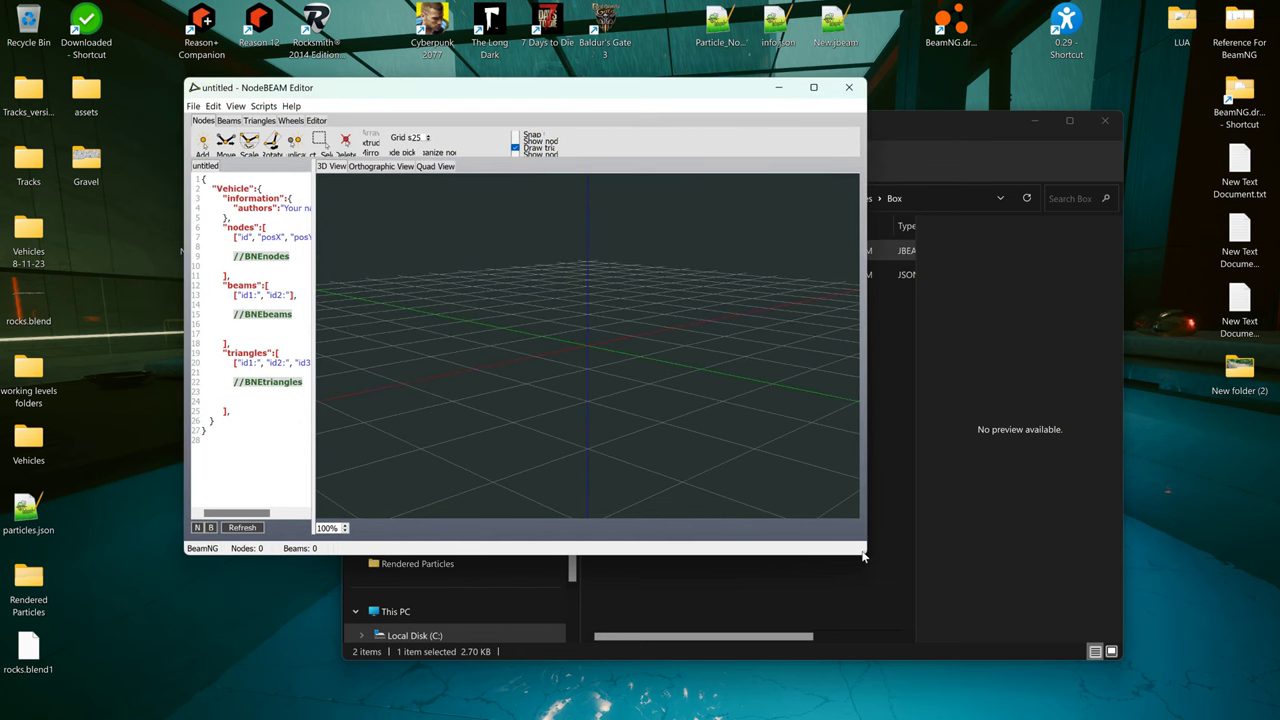
Enlarge and reposition the NodeBEAM Editor window with a wider code pane, and minimize the Box folder window
left_click_drag(864, 555, 896, 626)
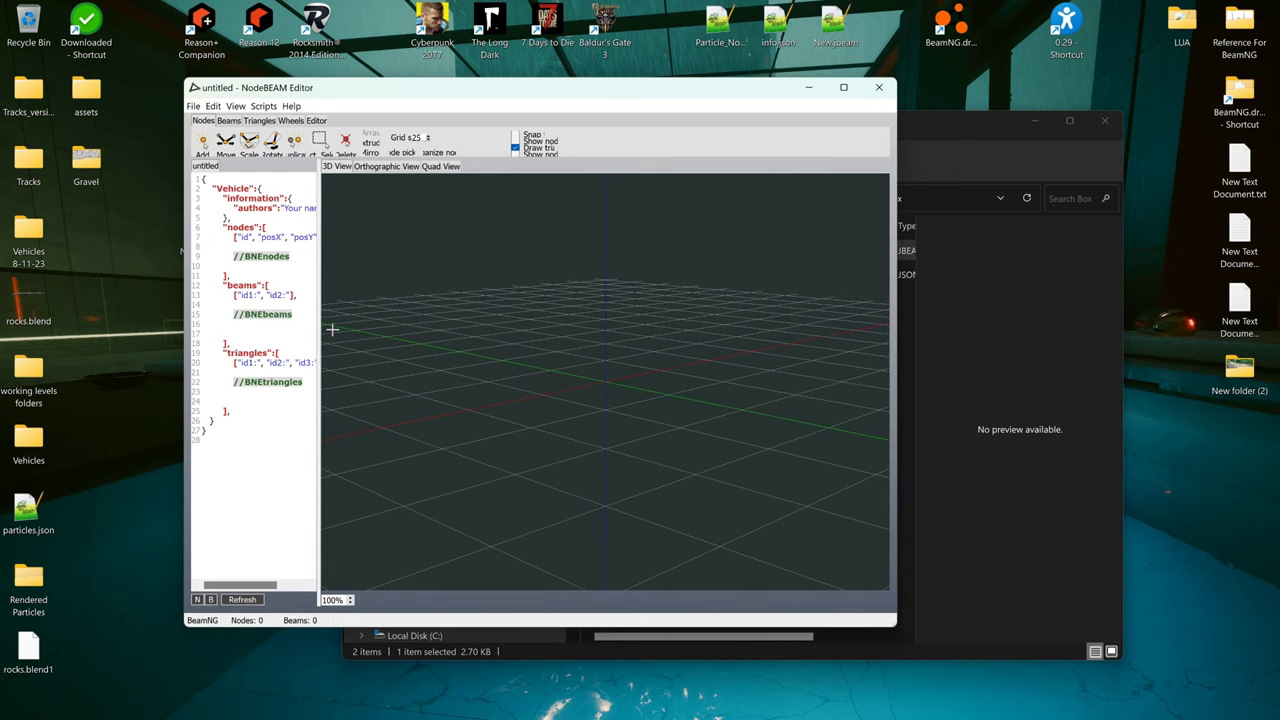
left_click_drag(317, 321, 391, 400)
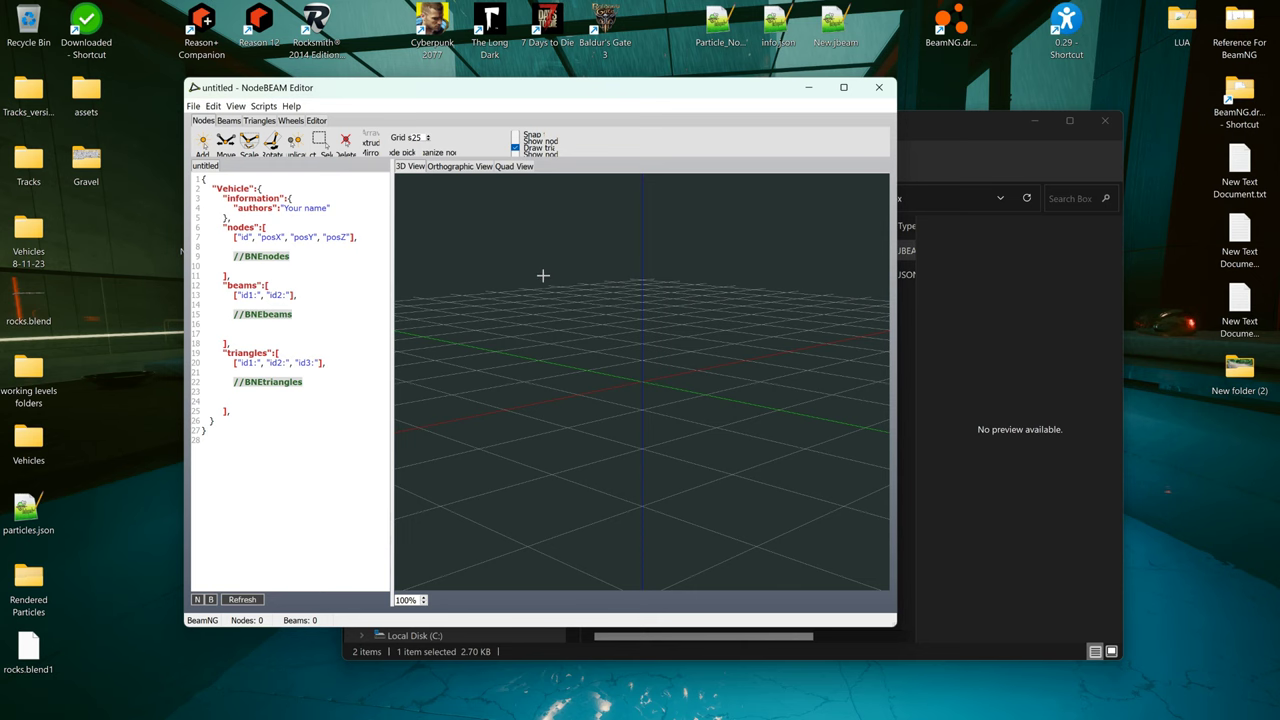
left_click_drag(952, 134, 1073, 194)
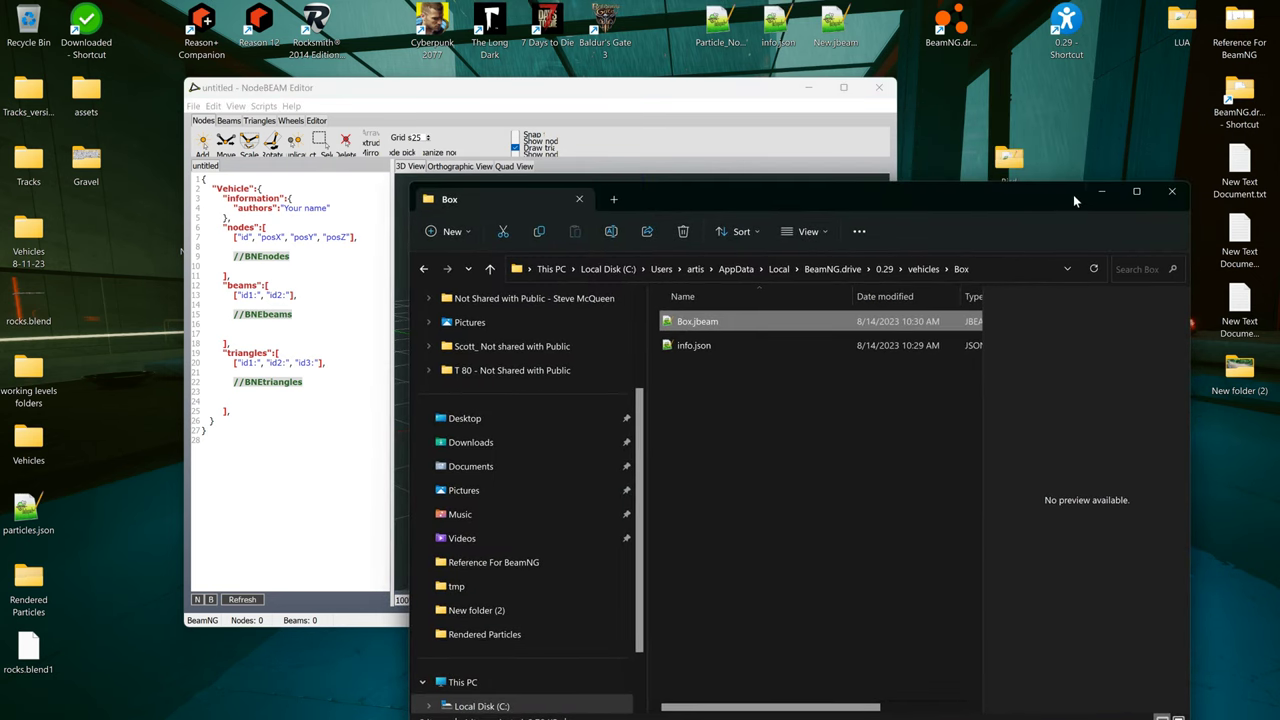
left_click(1101, 191)
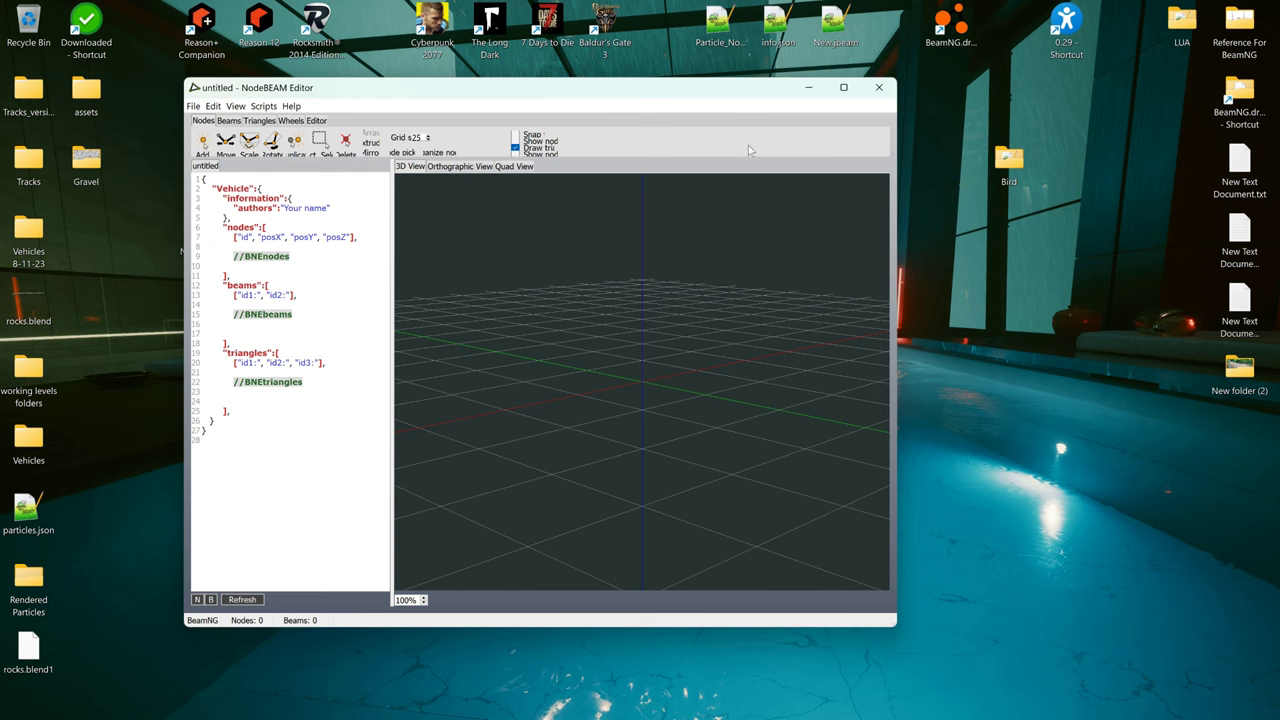
left_click_drag(619, 96, 694, 135)
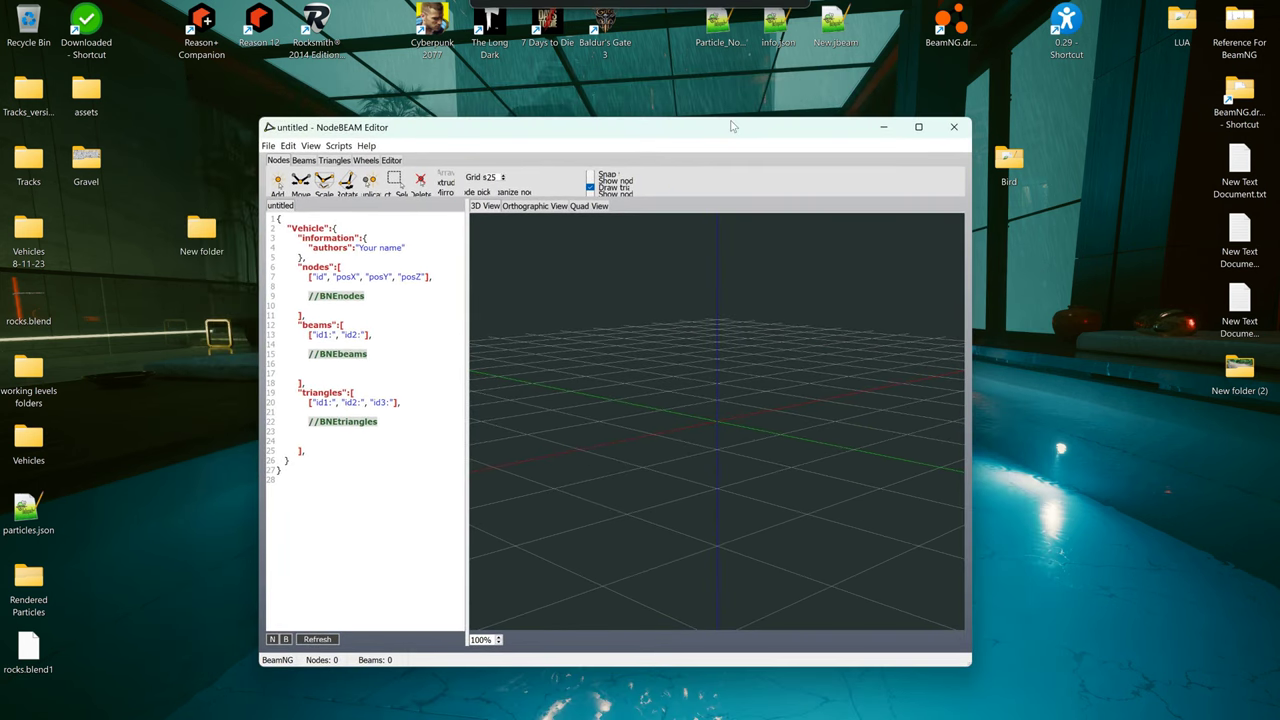
left_click_drag(774, 128, 927, 125)
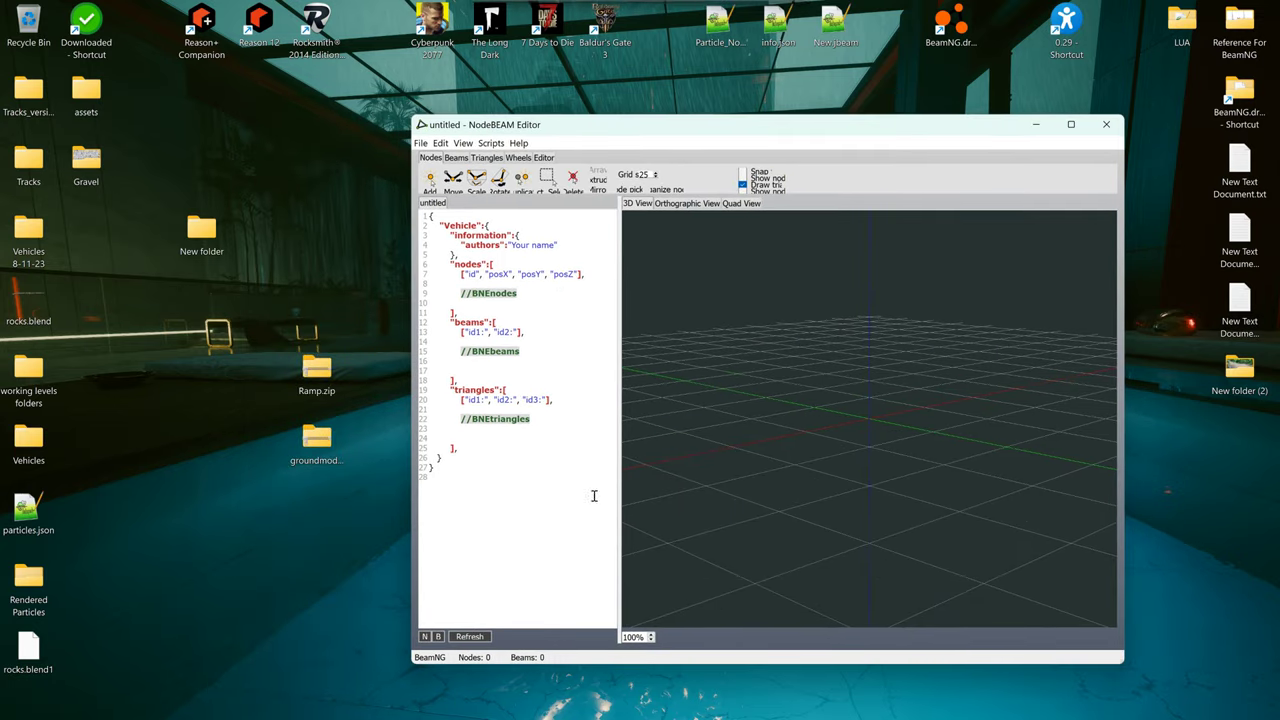
Load Box.jbeam from the Box folder into NodeBEAM Editor, and maximize the editor window
left_click(481, 707)
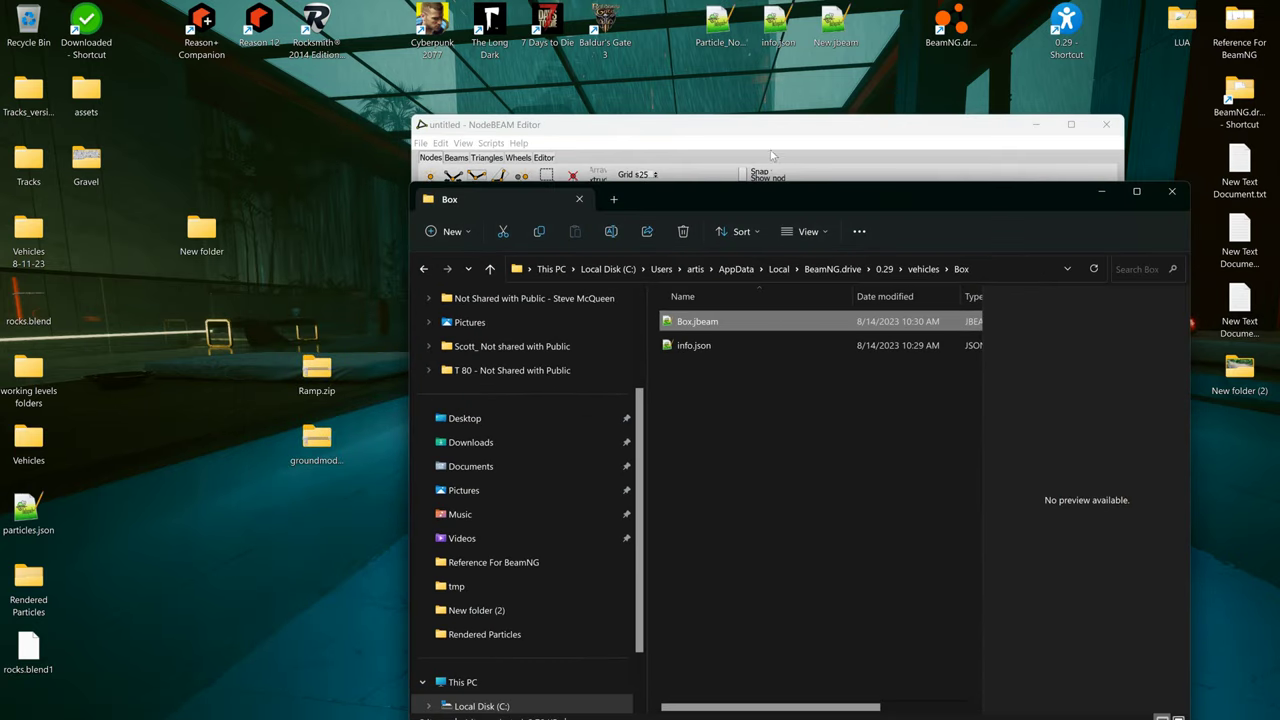
left_click_drag(703, 203, 376, 422)
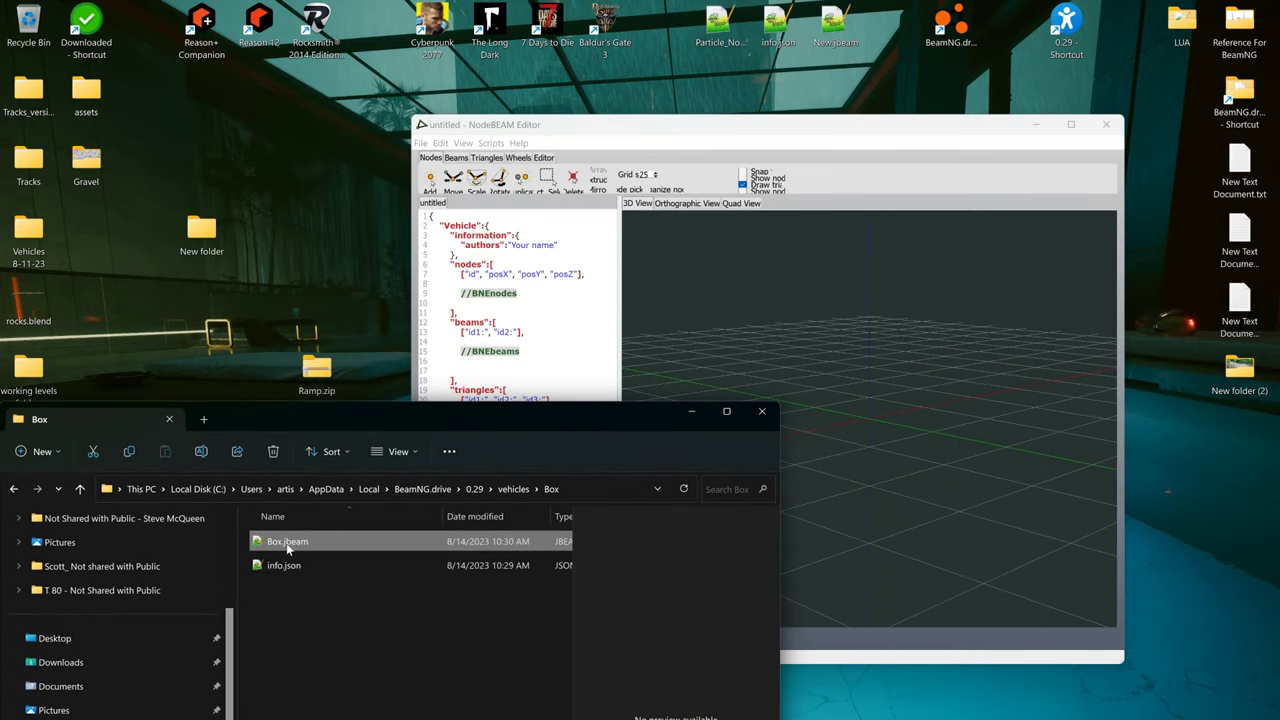
left_click_drag(290, 541, 830, 396)
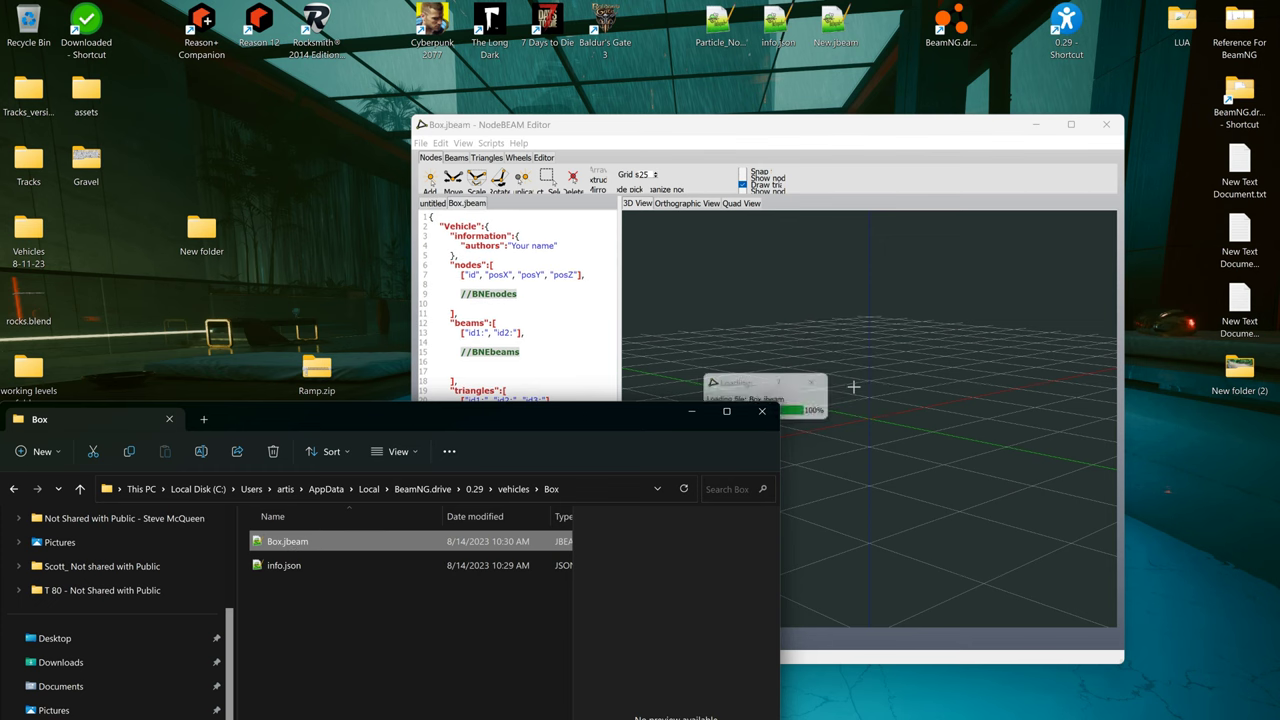
left_click(691, 411)
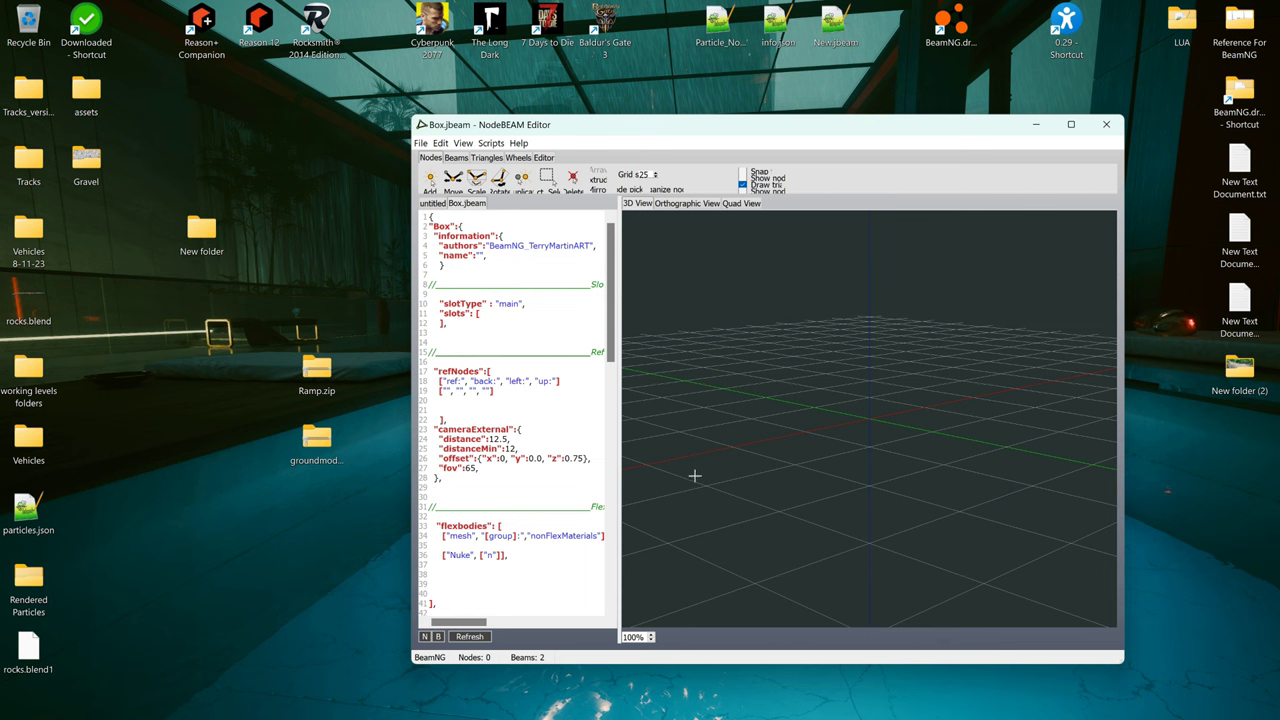
double_click(618, 124)
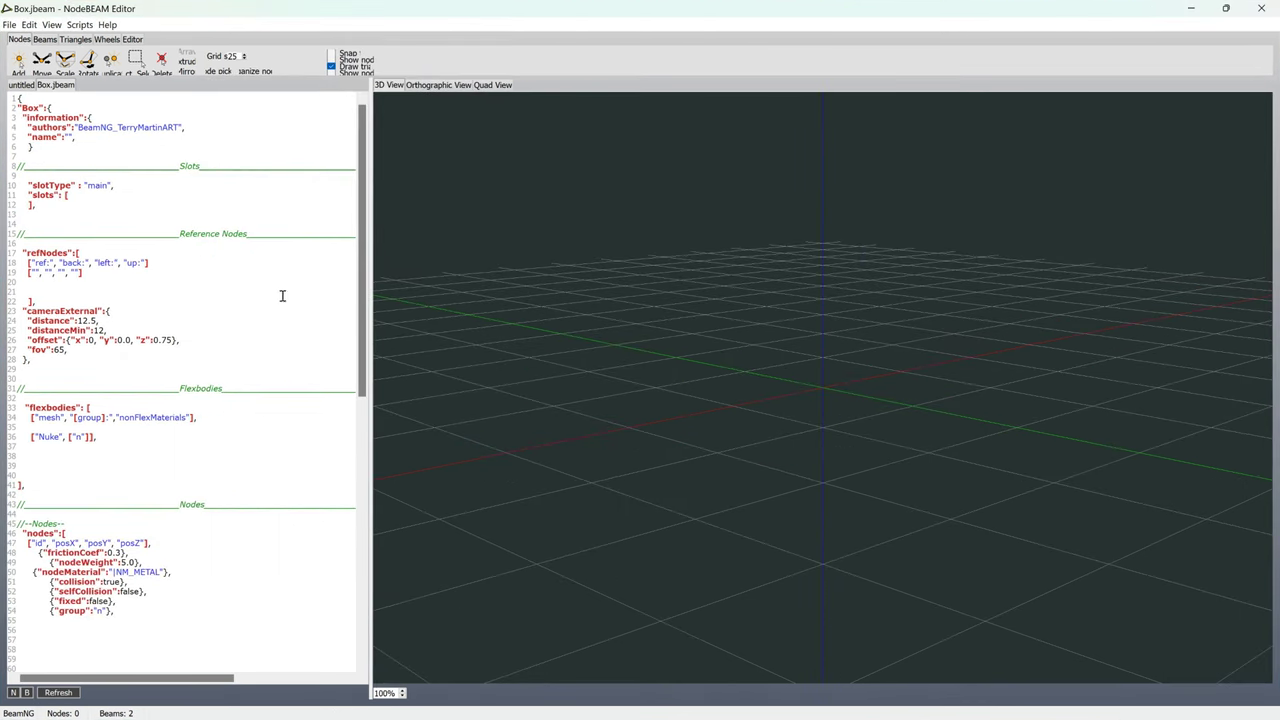
Examine the node properties, beam properties and triangles section in the Box.jbeam code, and return to its beginning
scroll(70, 540, "down", 1)
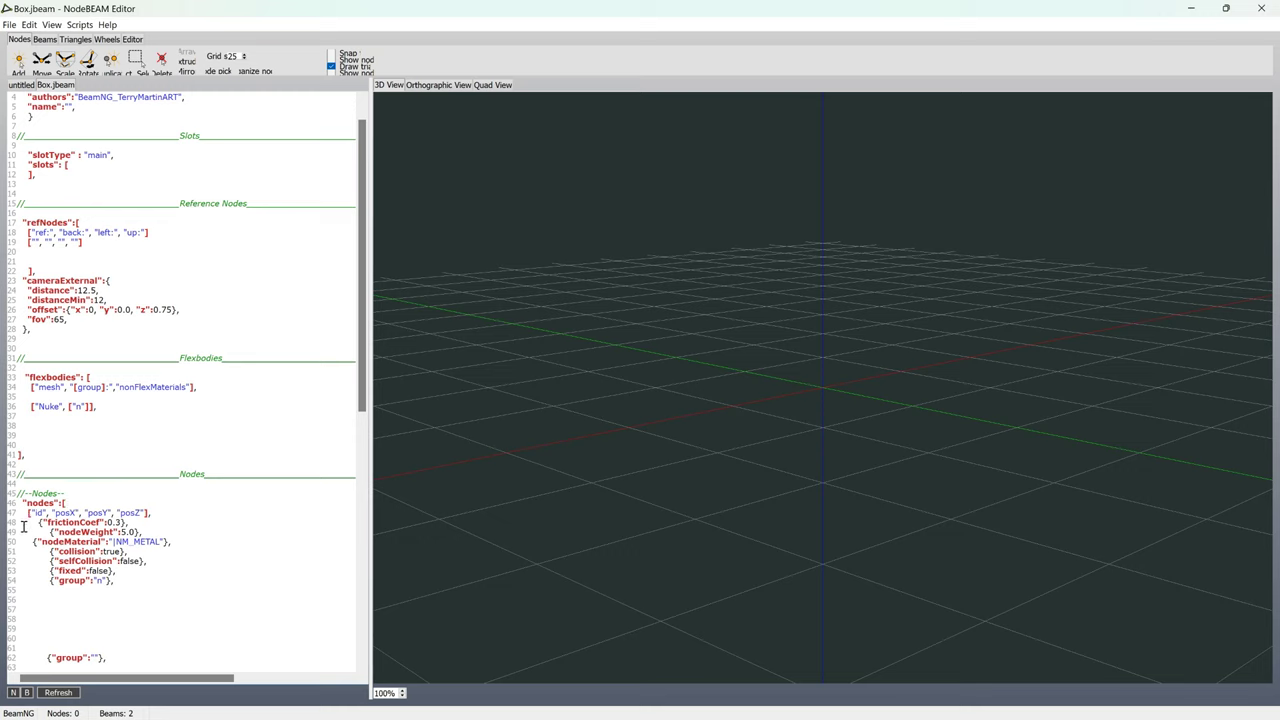
left_click_drag(22, 520, 148, 583)
left_click(18, 597)
scroll(234, 551, "down", 8)
scroll(246, 545, "down", 9)
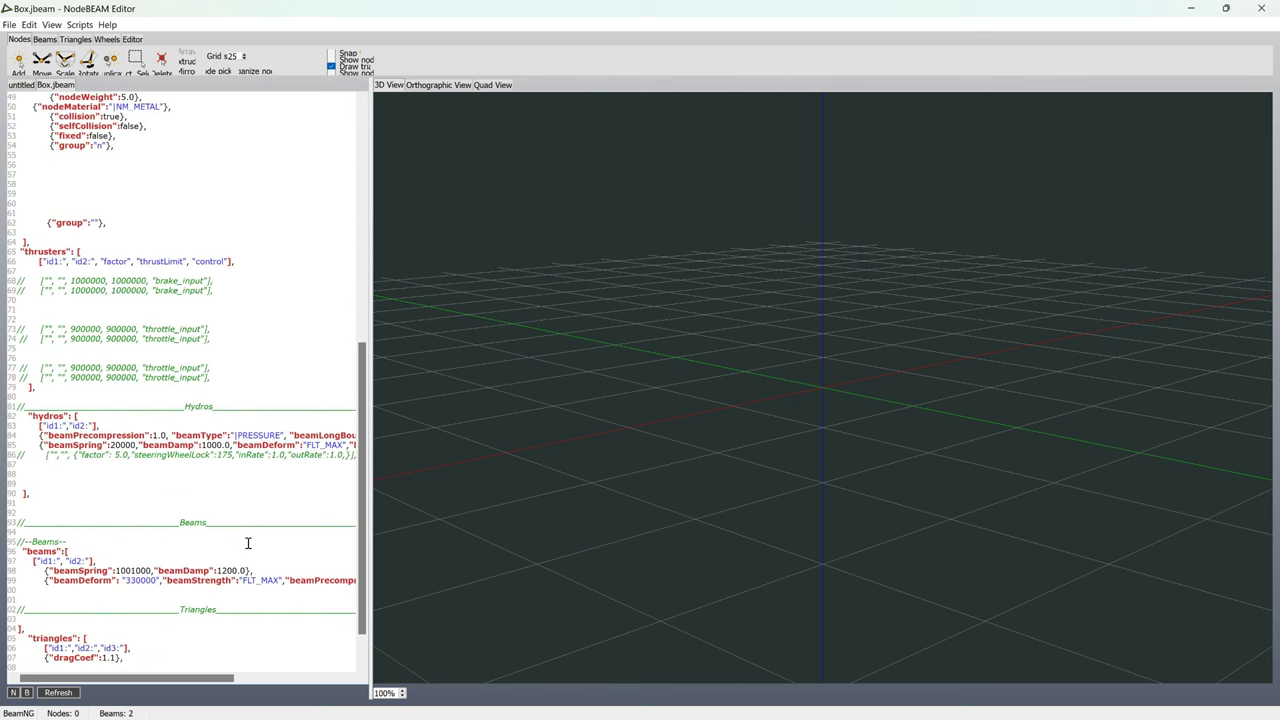
left_click_drag(22, 522, 414, 531)
left_click(342, 605)
left_click_drag(288, 676, 110, 679)
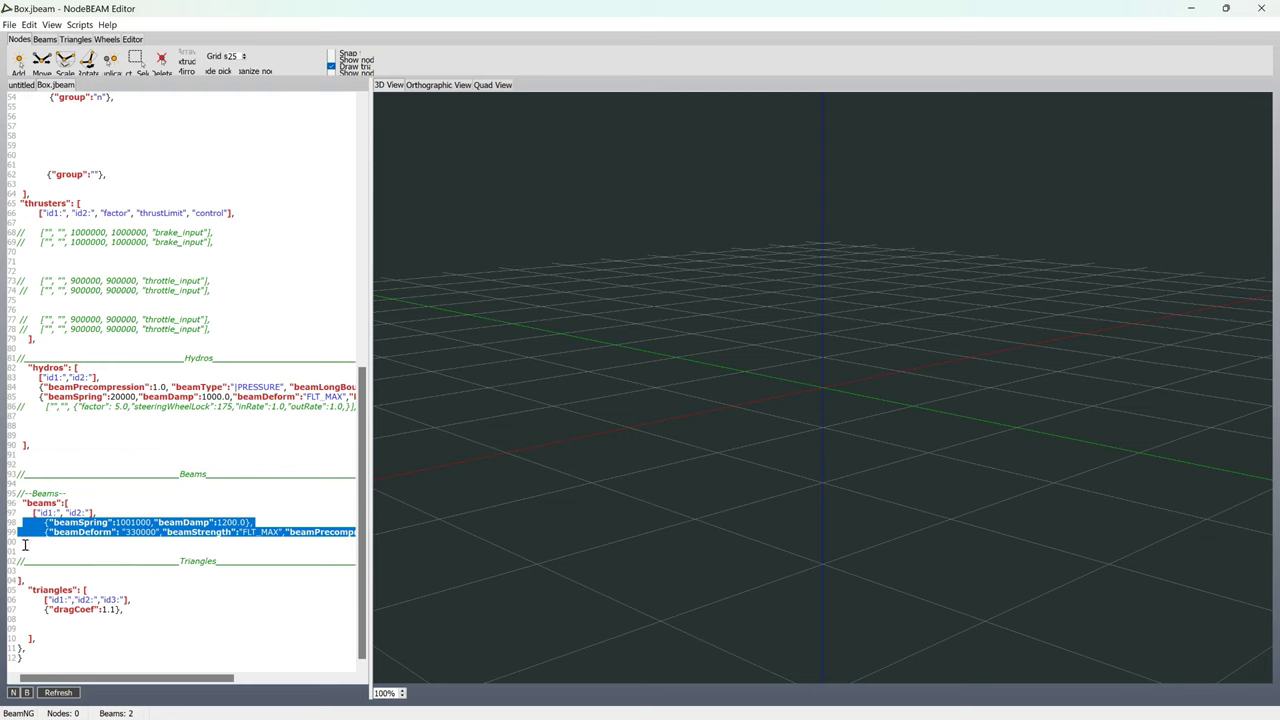
left_click(19, 543)
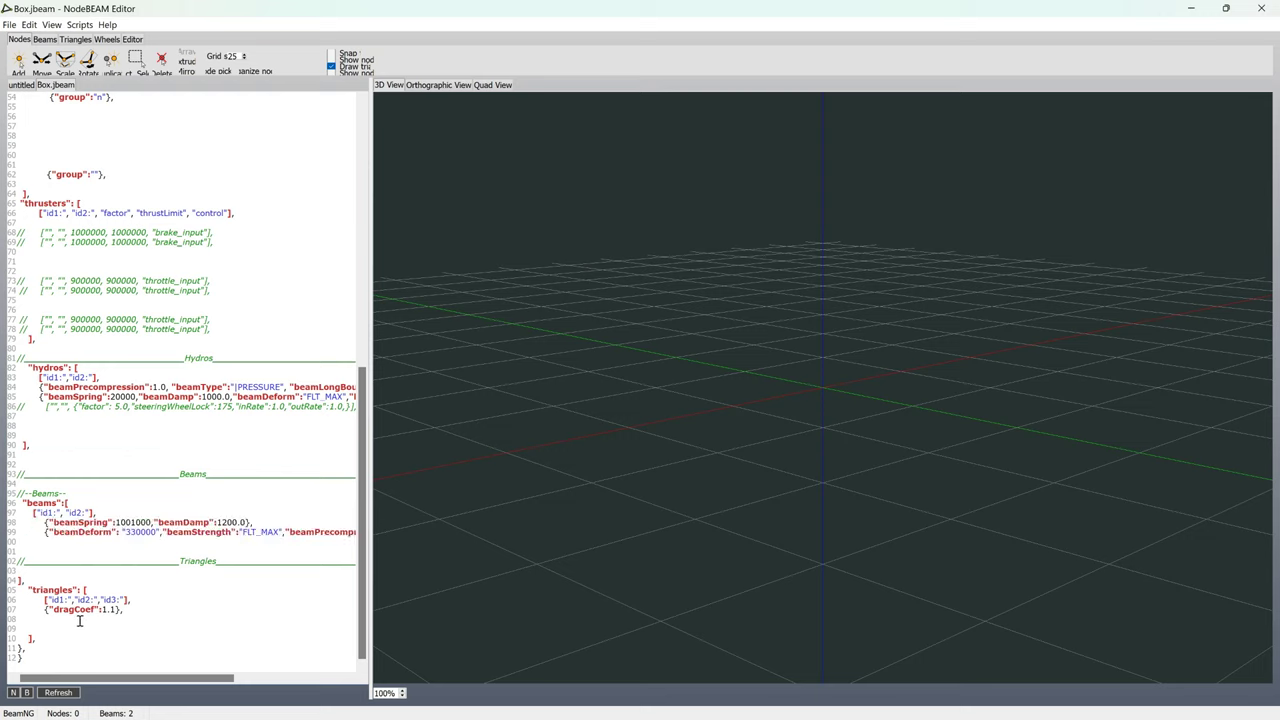
left_click_drag(366, 414, 381, 128)
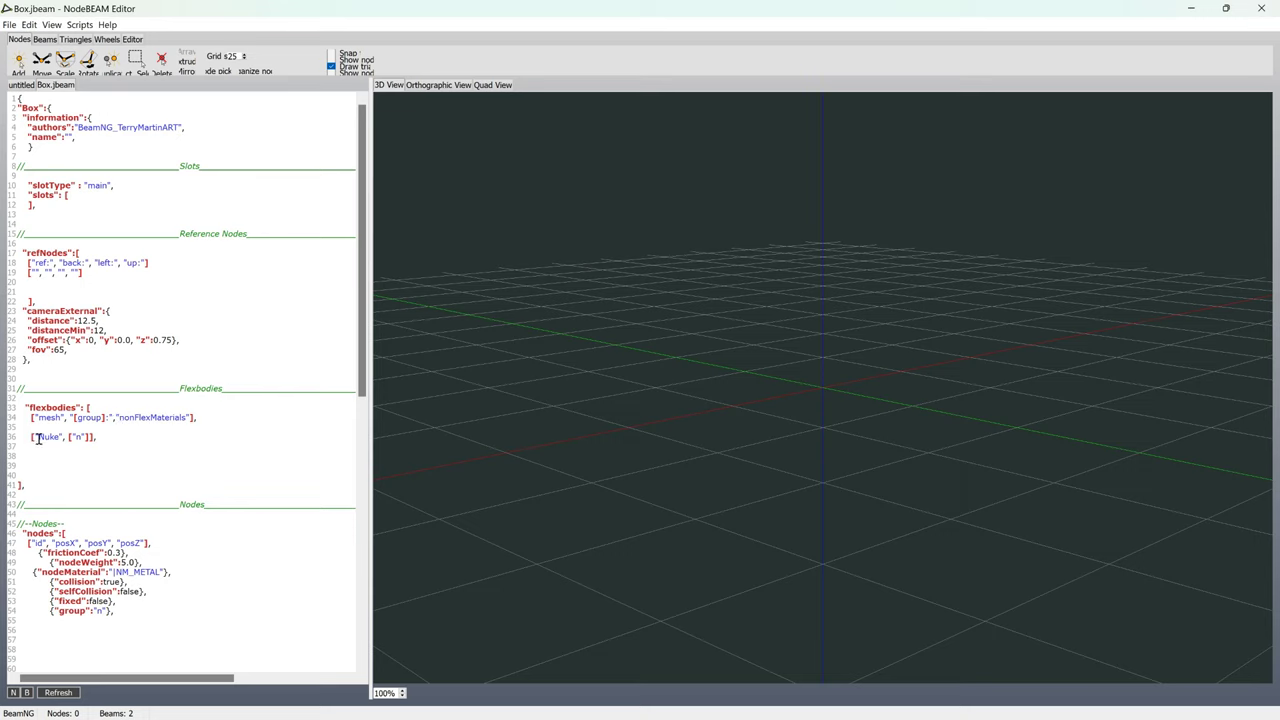
Switch to Blender, dismiss the splash screen, and delete the default camera and light
mouse_move(838, 716)
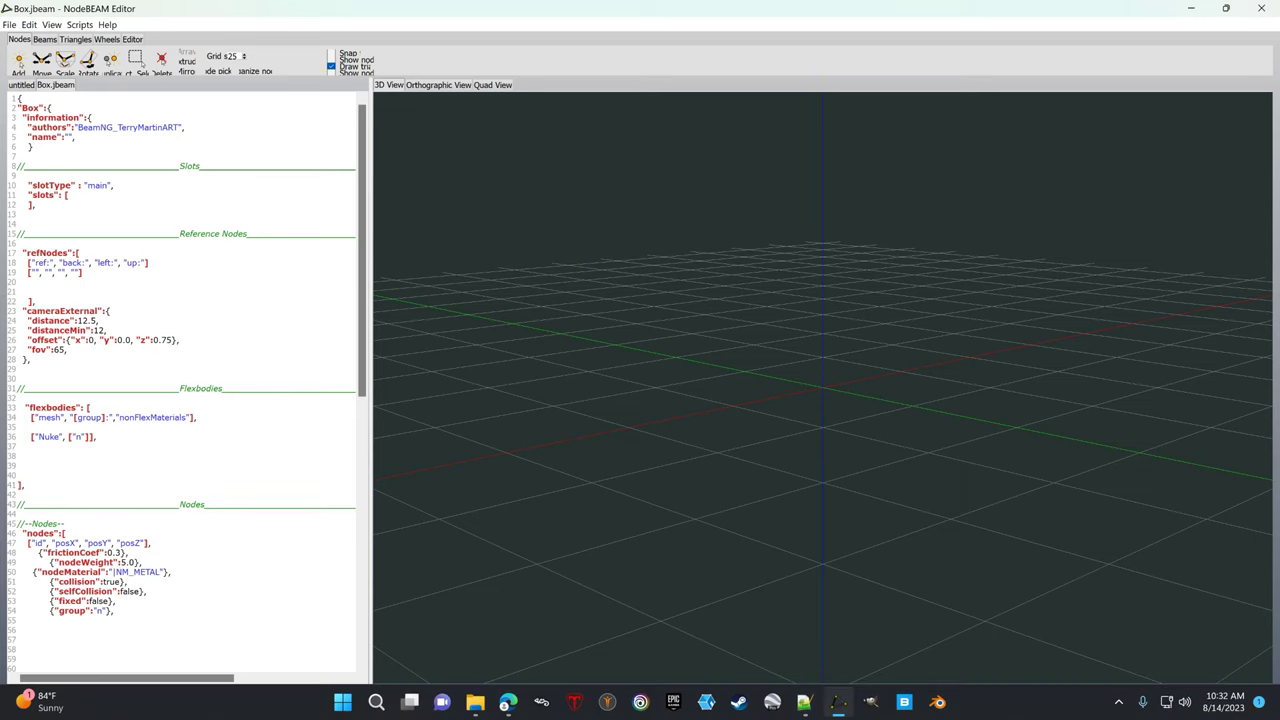
left_click(936, 703)
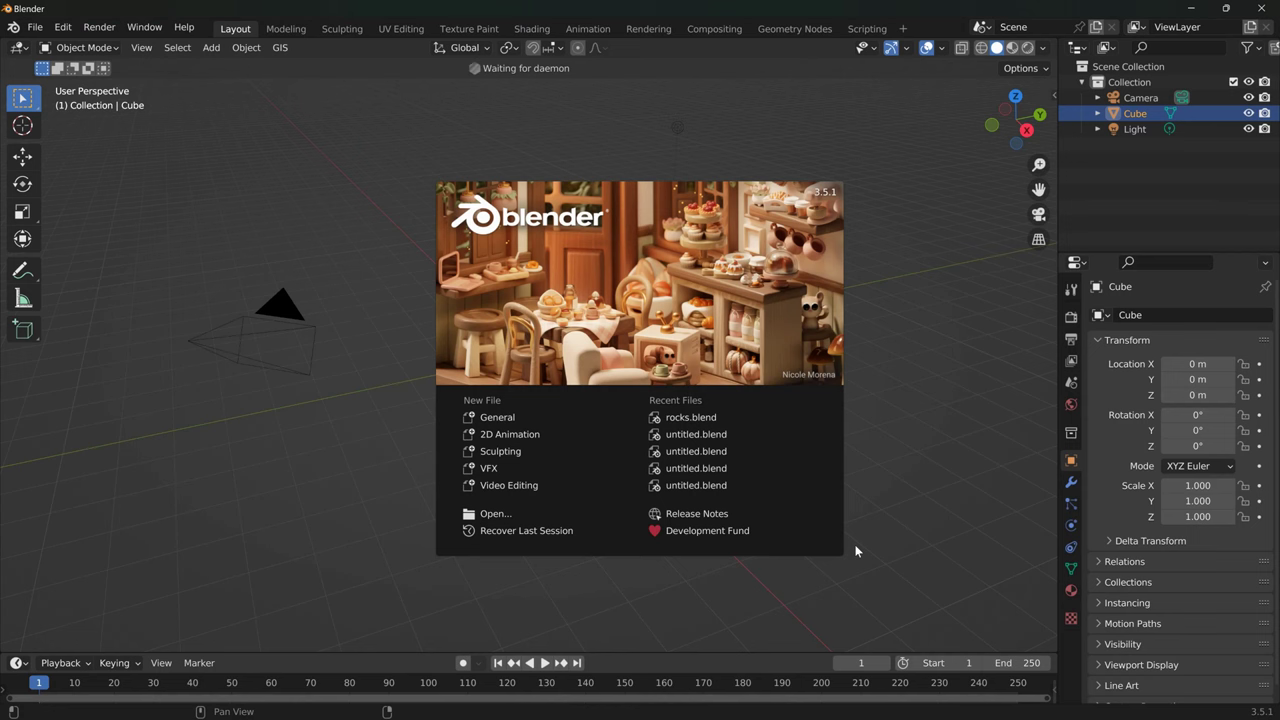
left_click(856, 550)
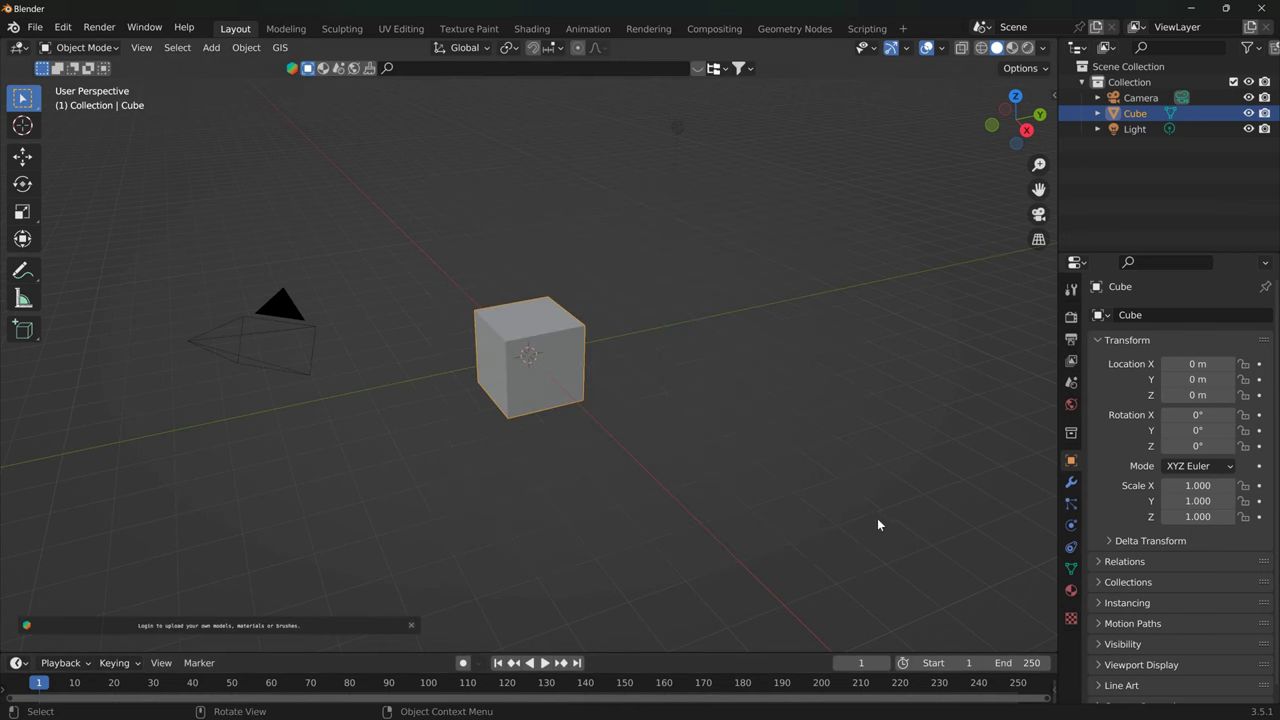
left_click_drag(100, 455, 274, 288)
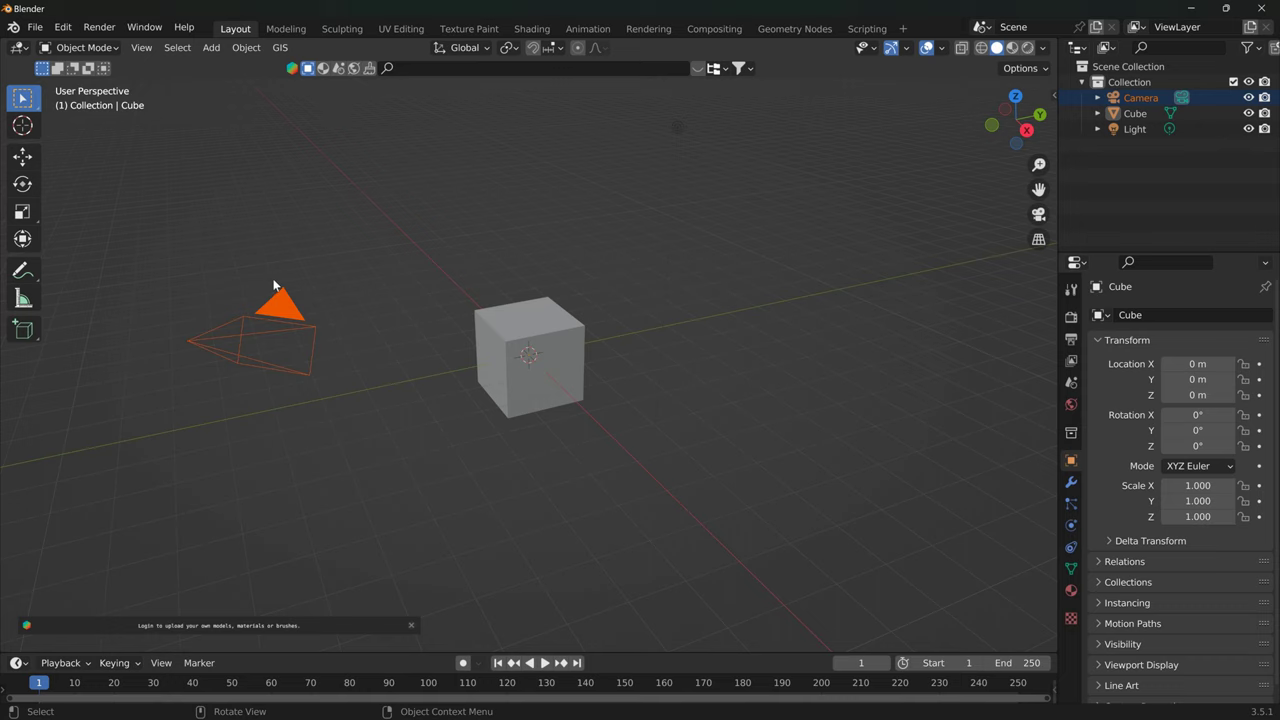
key("Delete")
left_click(677, 127)
key("Delete")
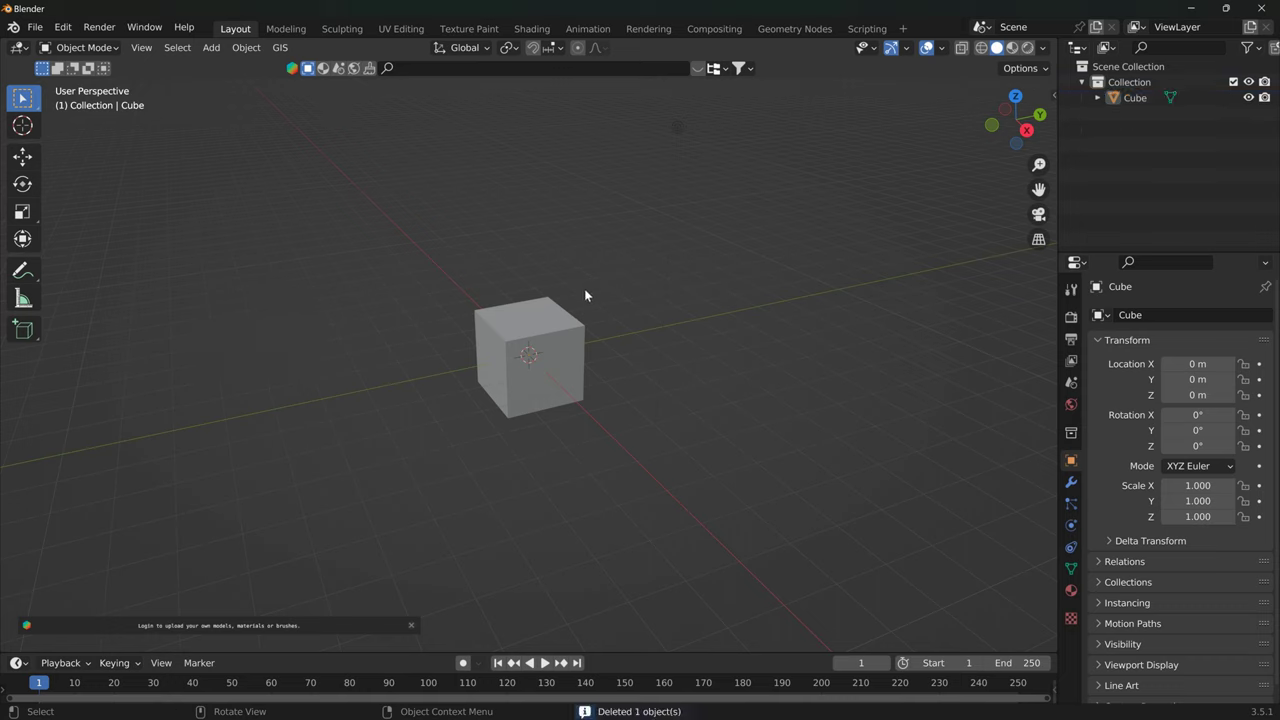
Expand the Cube's hierarchy in the outliner down to its mesh and material
left_click(1098, 97)
left_click(1112, 113)
middle_click_drag(670, 267, 640, 237)
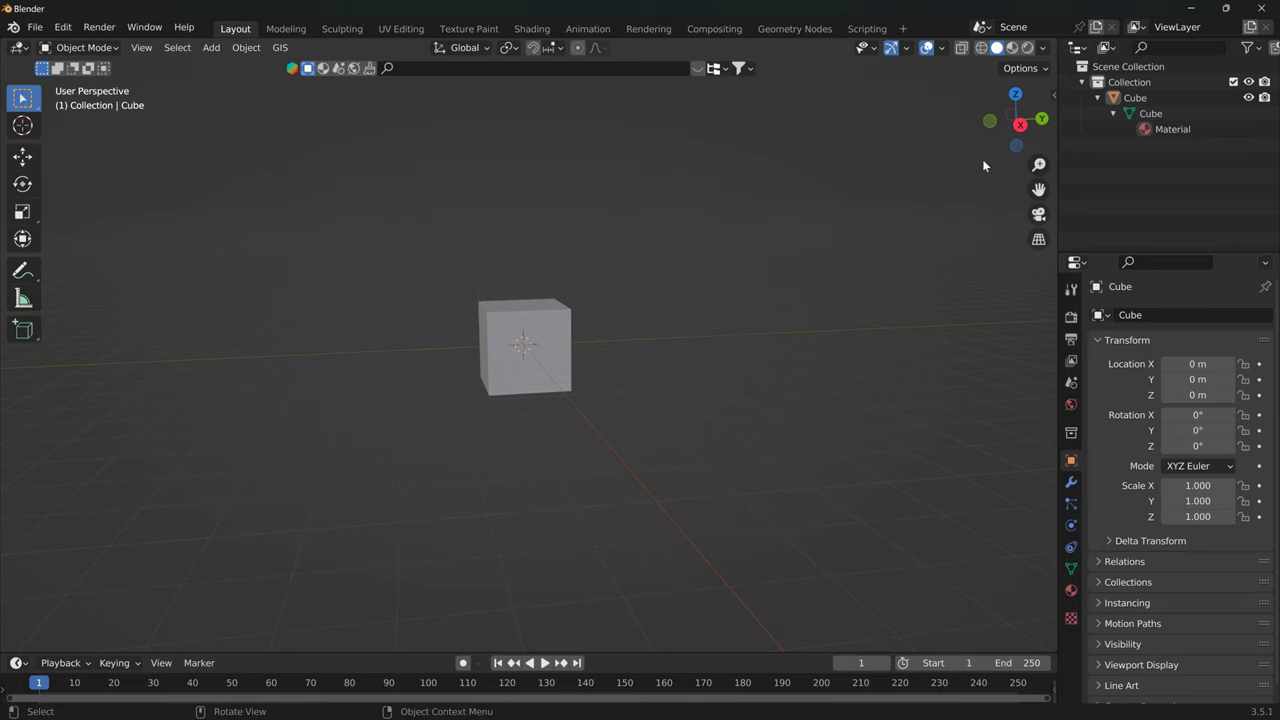
In the left orthographic view, move the cube up along Z by about 1.03 m so its base sits near the ground line
left_click(1020, 126)
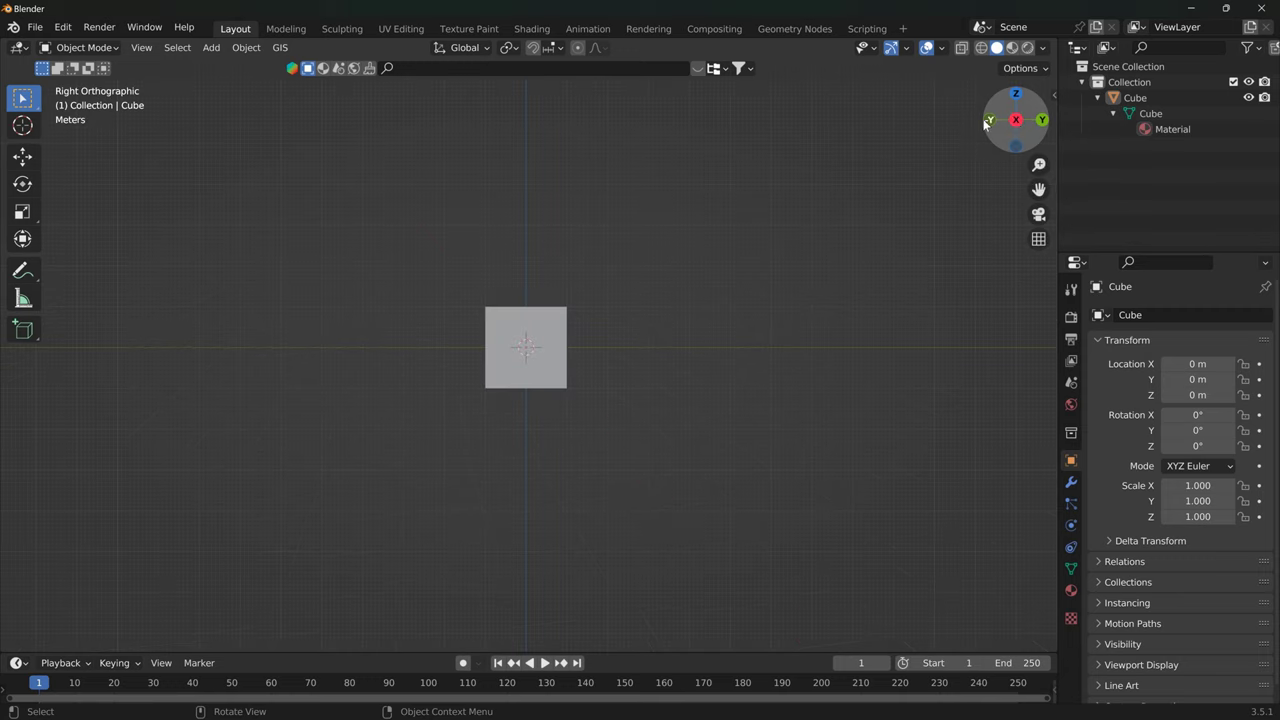
left_click(988, 121)
left_click(987, 122)
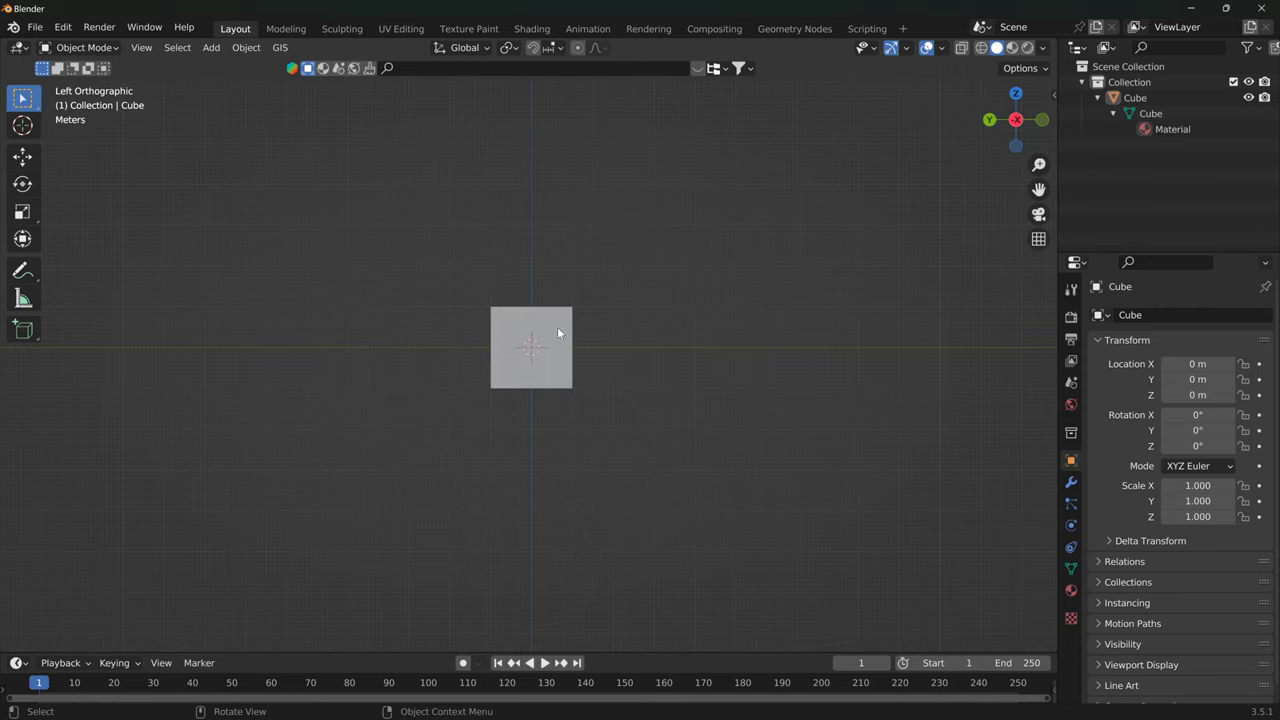
scroll(600, 329, "up", 3)
left_click(592, 326)
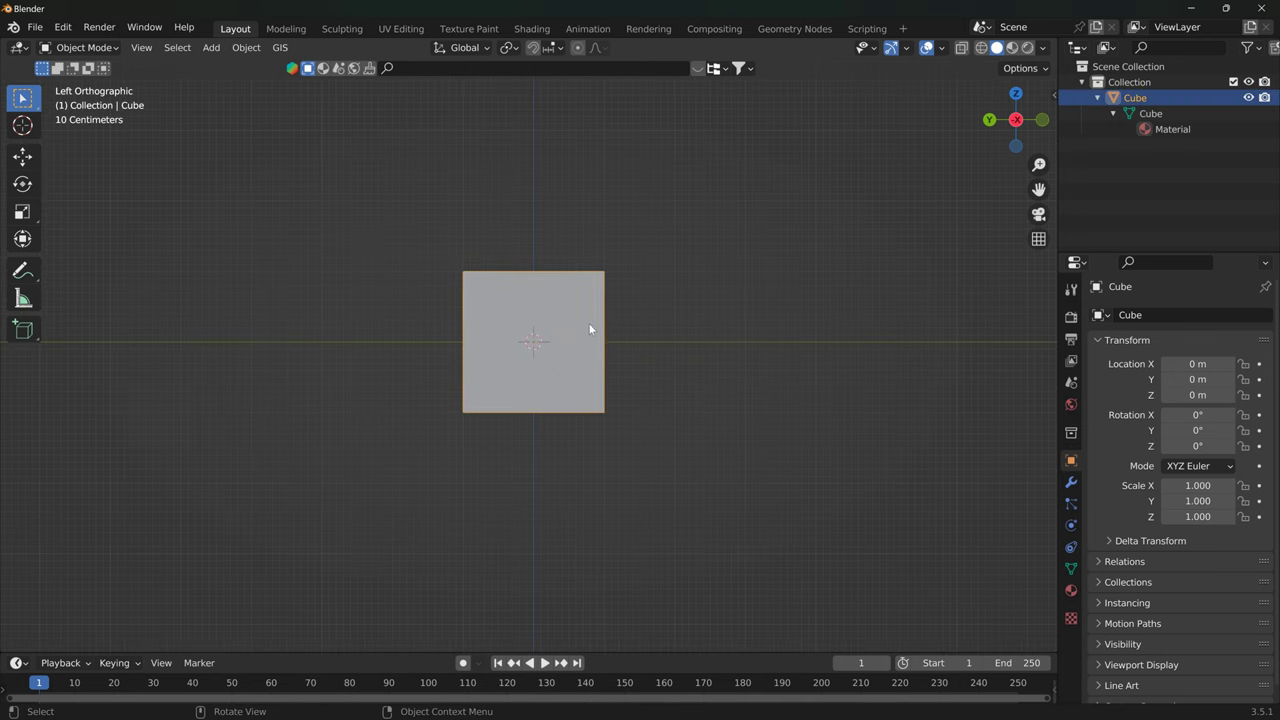
key("g")
key("z")
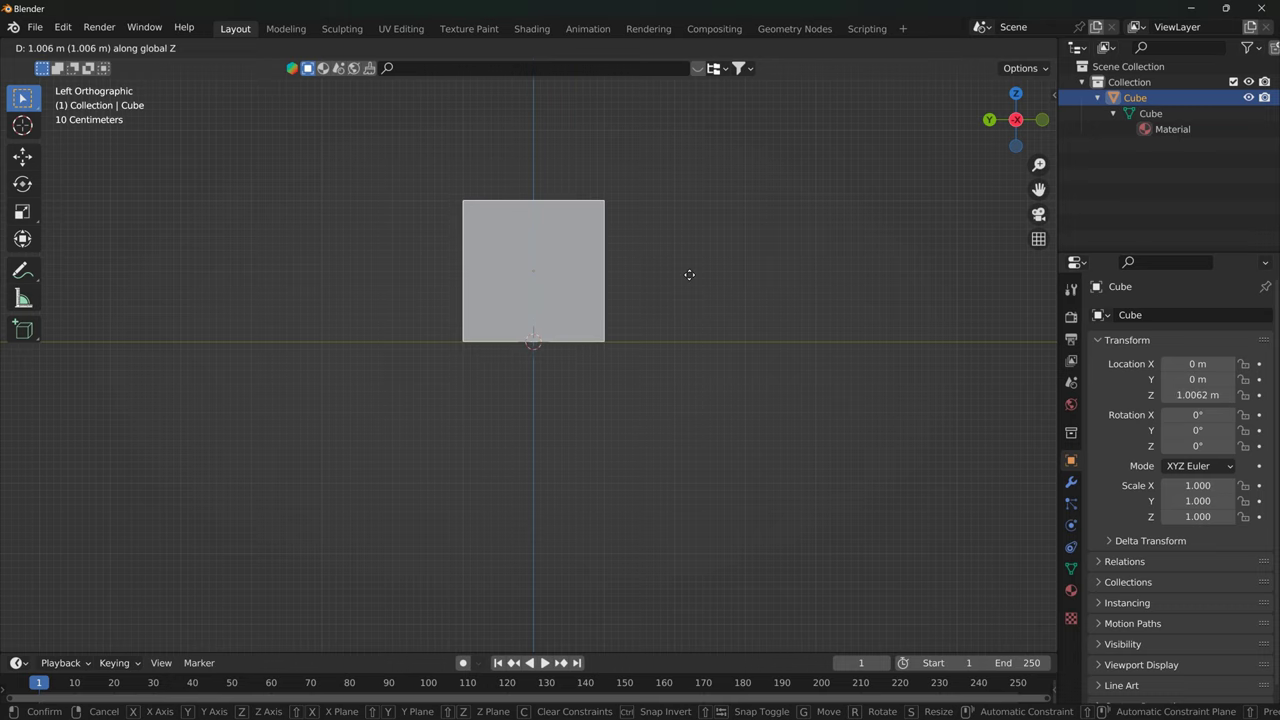
left_click(689, 273)
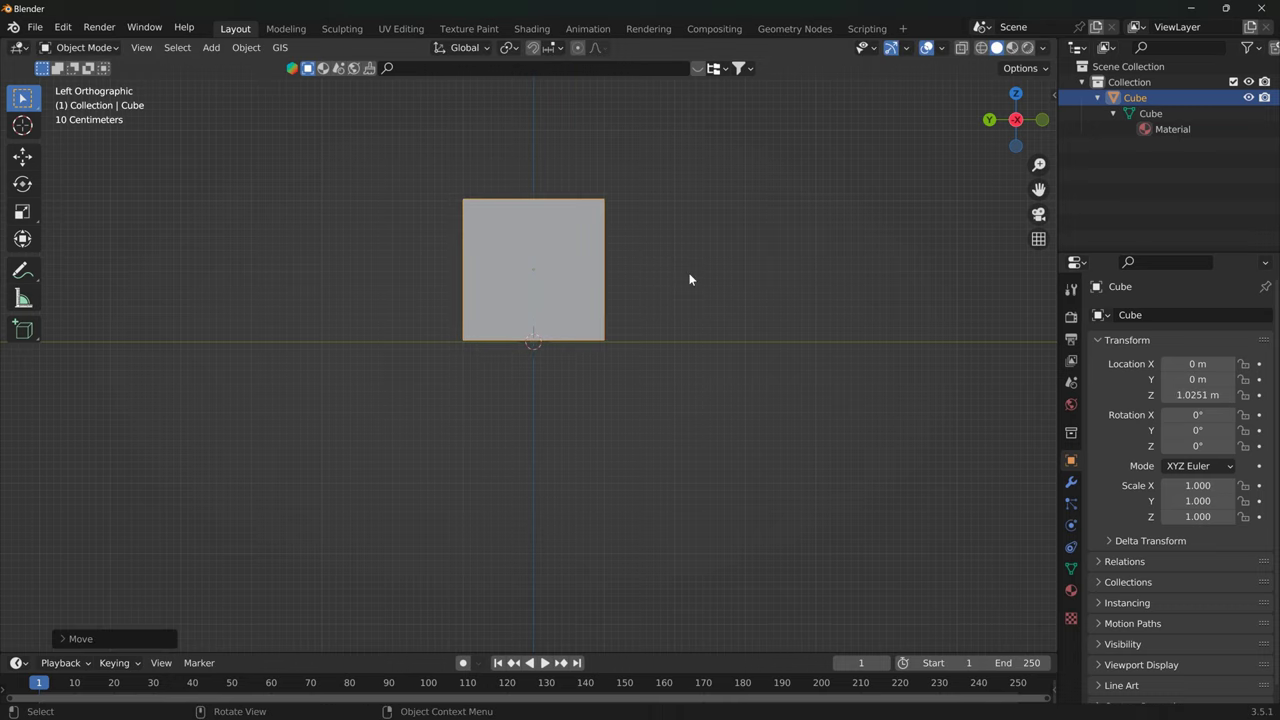
Apply all transforms to the cube, and inspect its origin point at the base
scroll(658, 345, "up", 2)
middle_click_drag(660, 331, 680, 400, "shift")
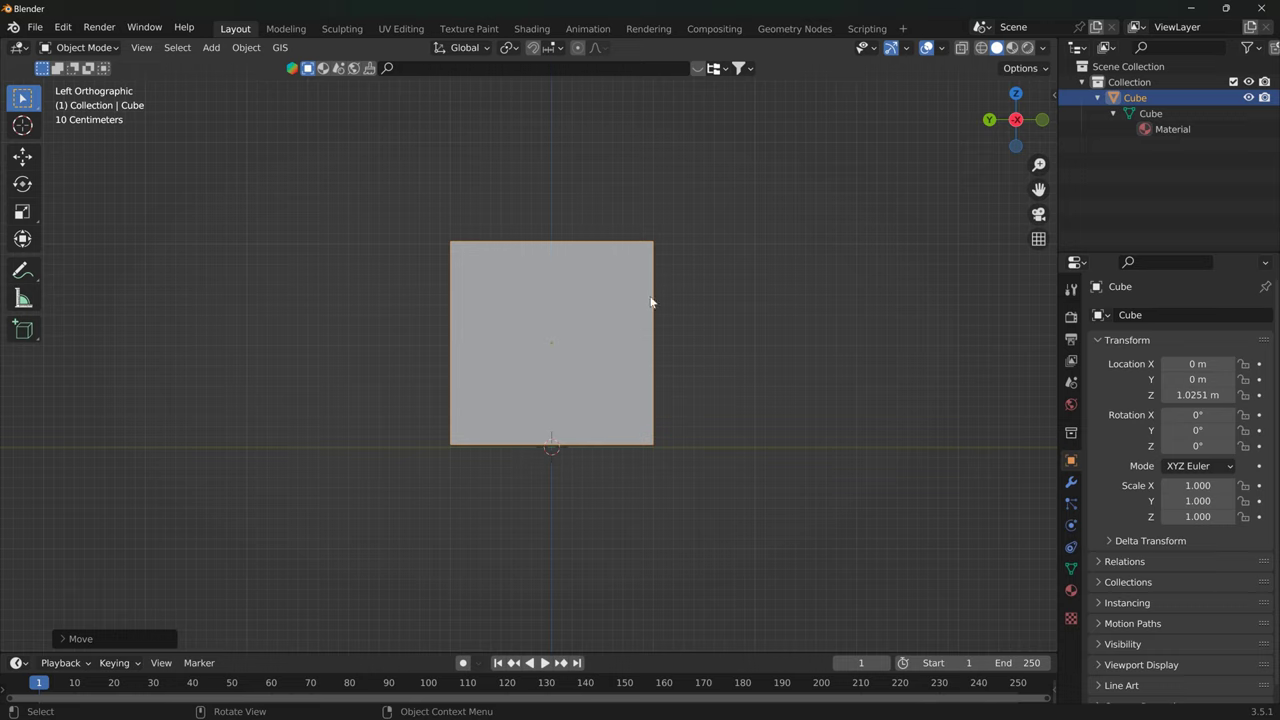
left_click(246, 47)
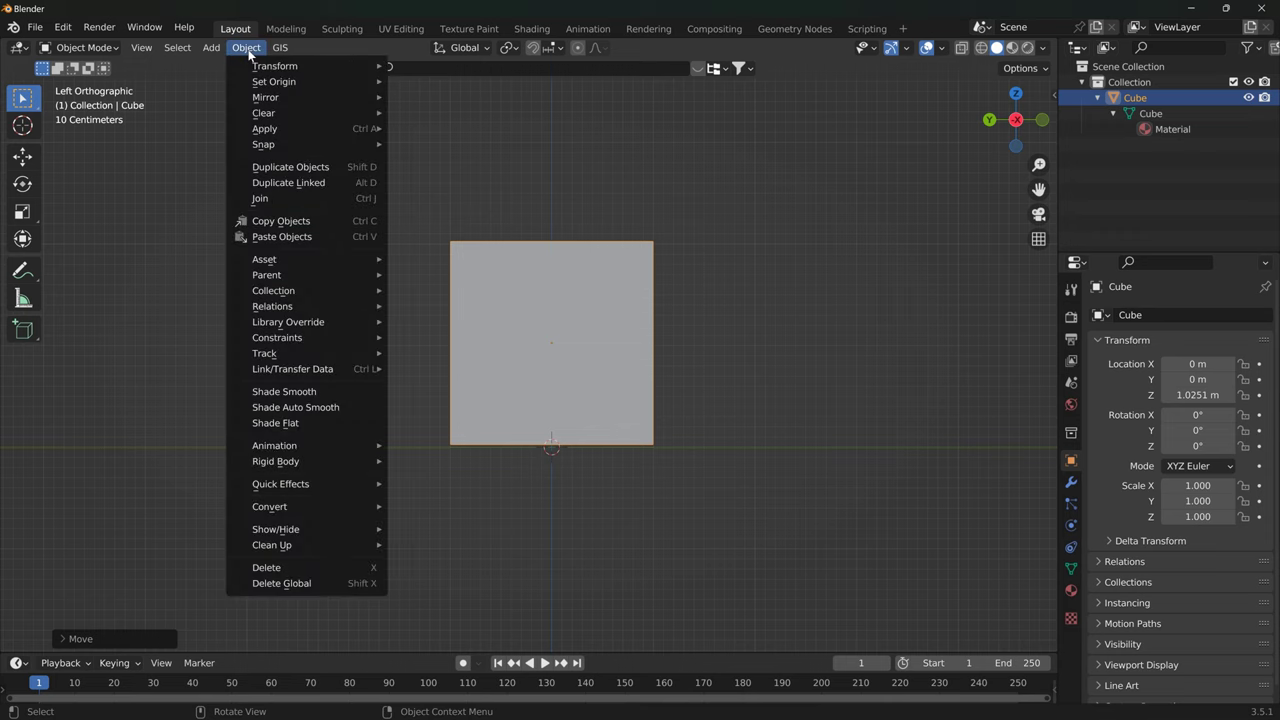
mouse_move(284, 130)
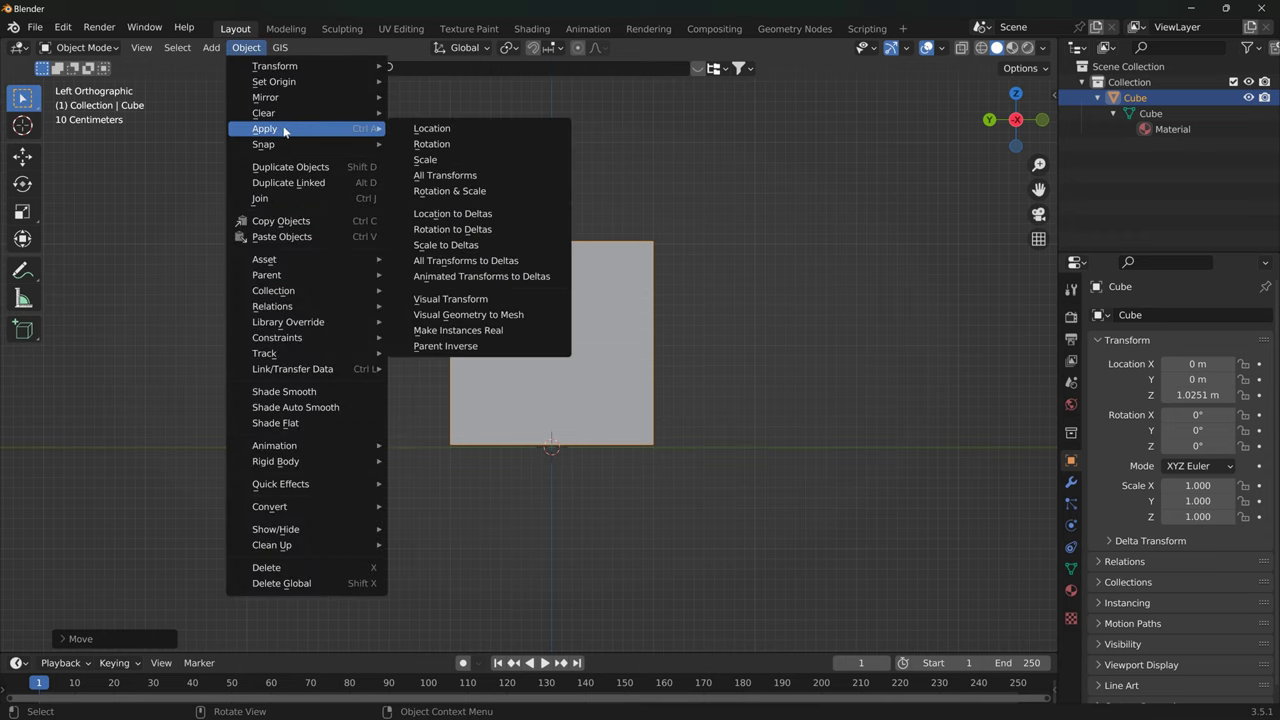
left_click(425, 175)
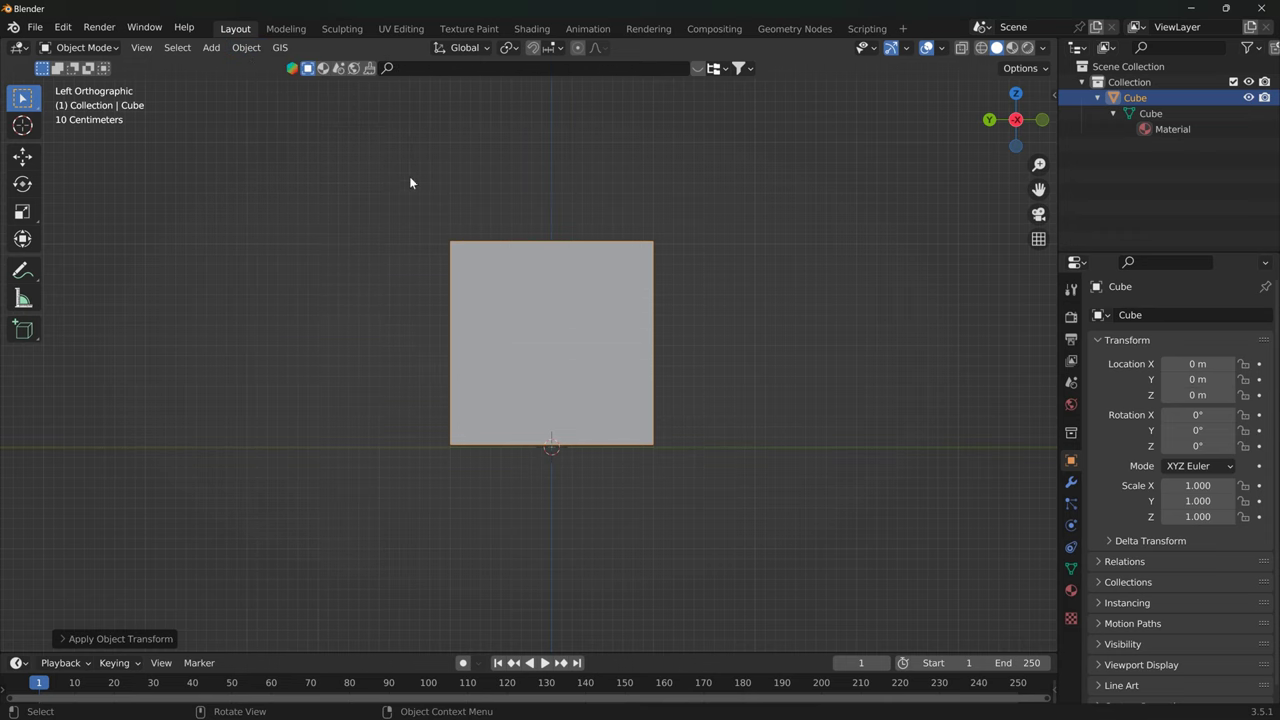
middle_click_drag(755, 443, 694, 402)
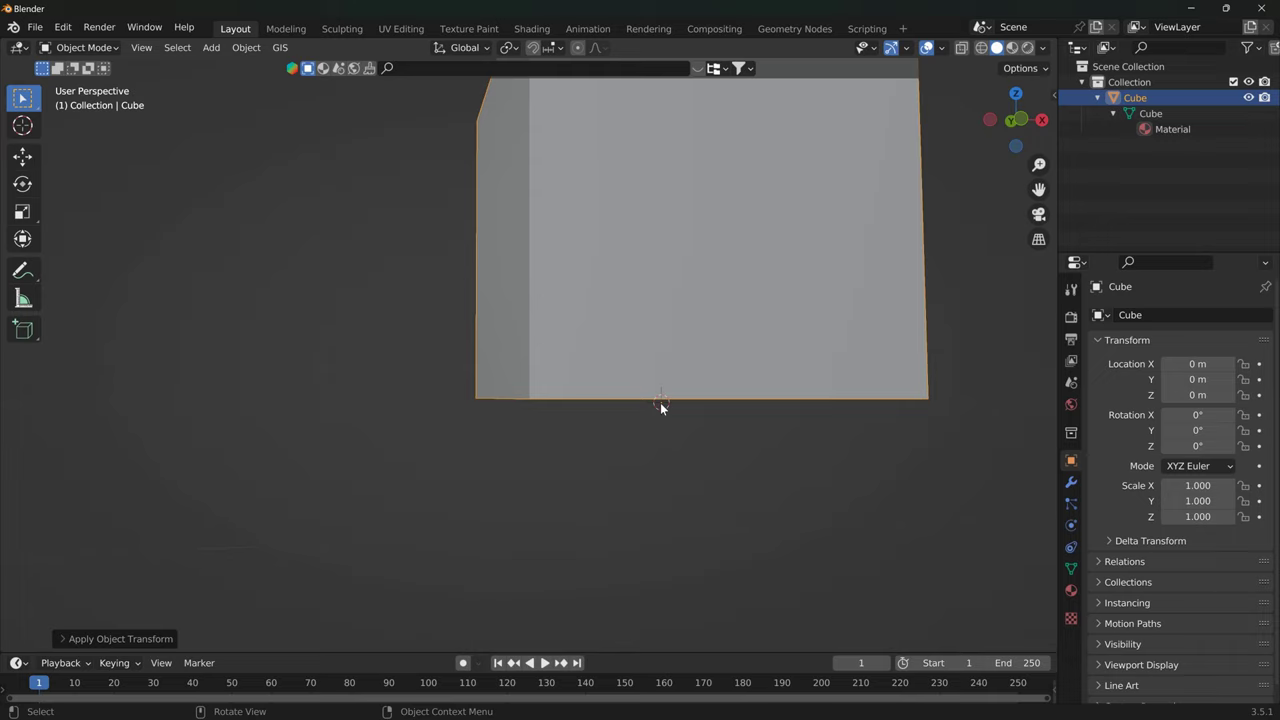
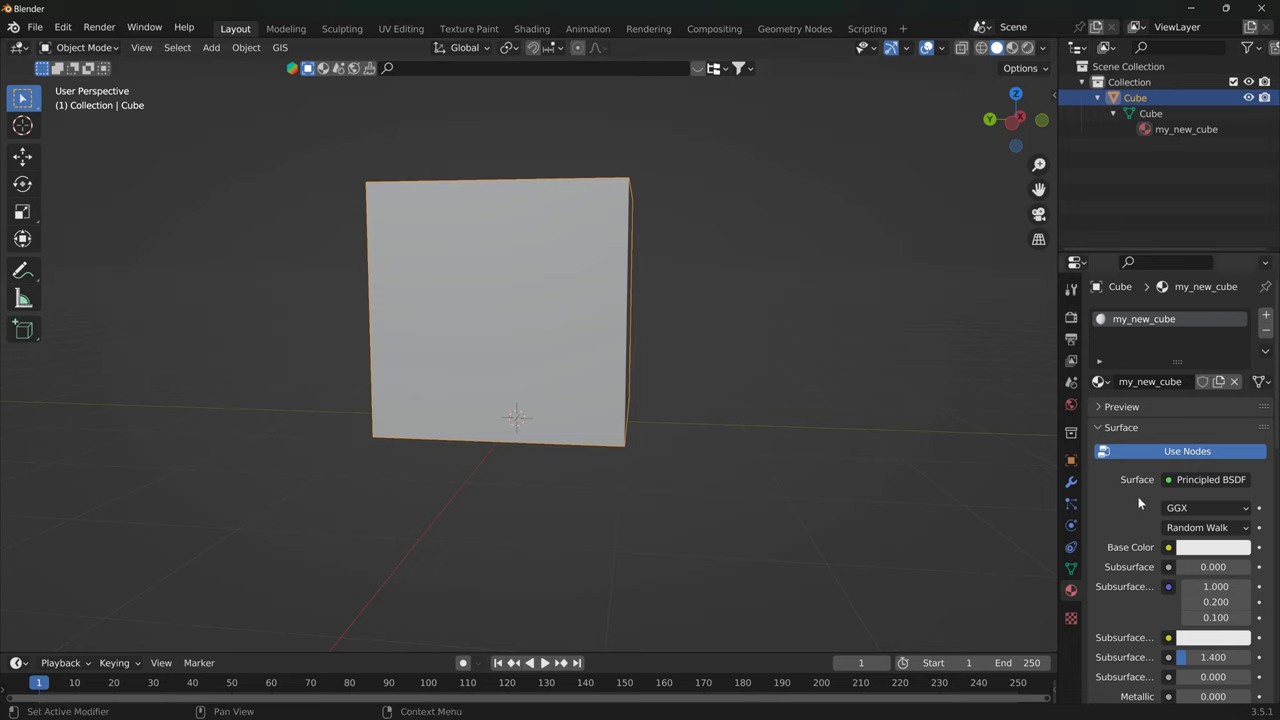
Open the Base Color input options of the my_new_cube material
scroll(1138, 503, "down", 1)
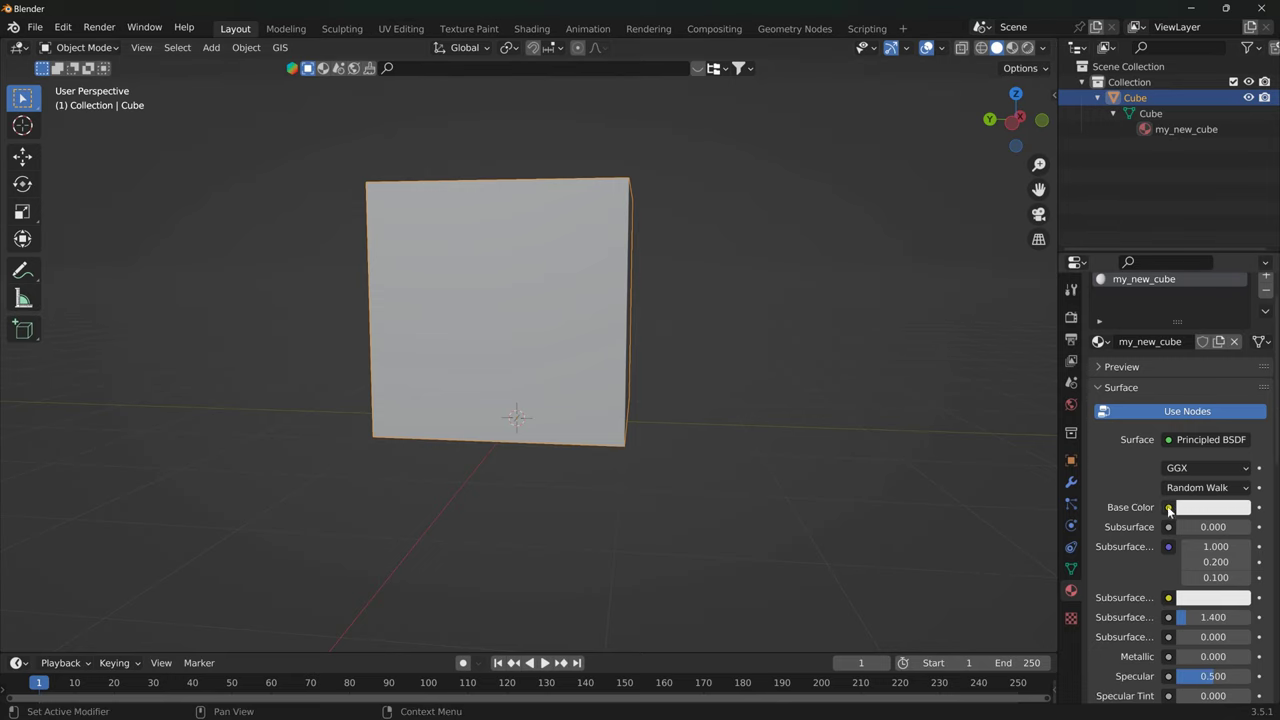
left_click(1169, 508)
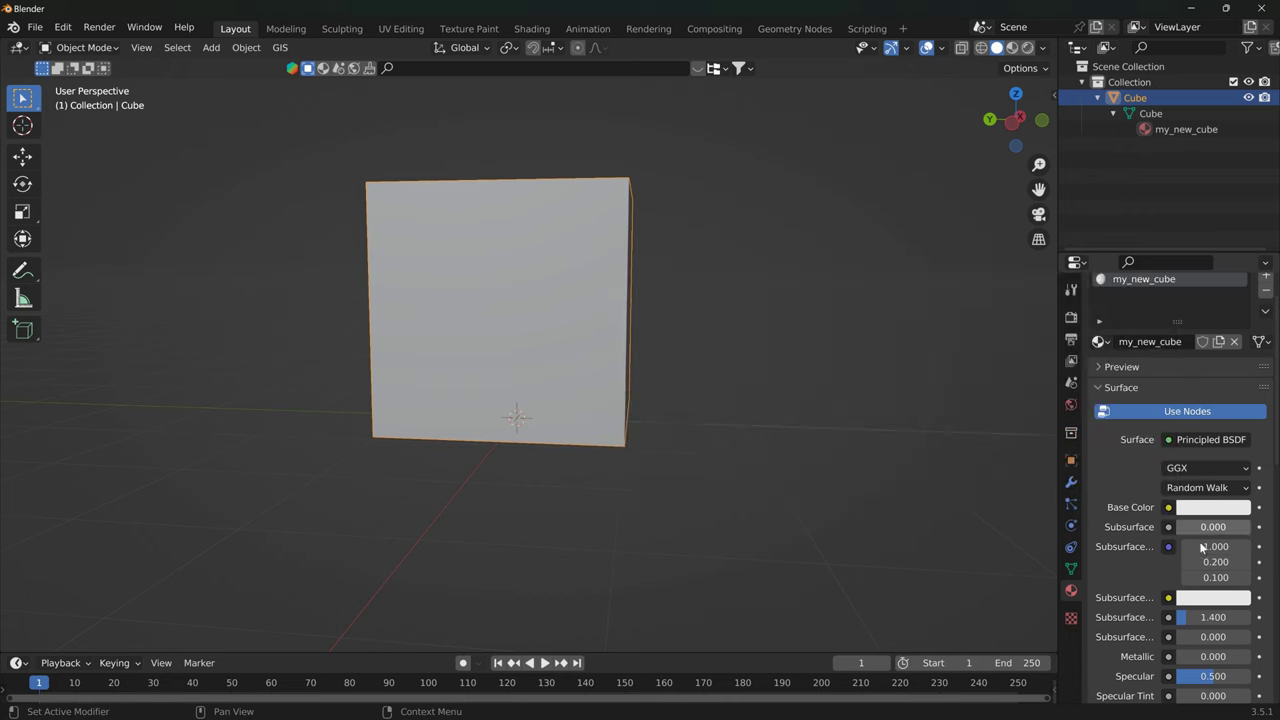
Link the my_new_cube material's Base Color to the image texture 1.png from the Desktop's Gravel folder, and show the cube in Material Preview
left_click(1168, 509)
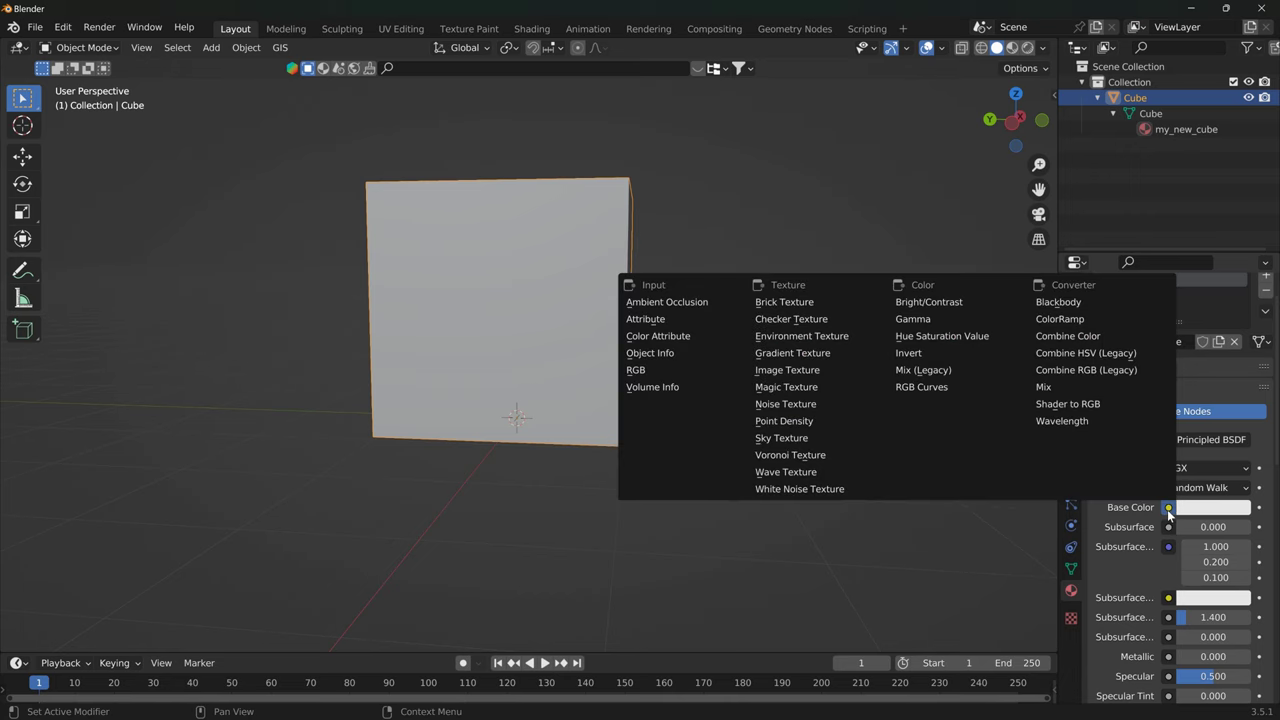
left_click(819, 370)
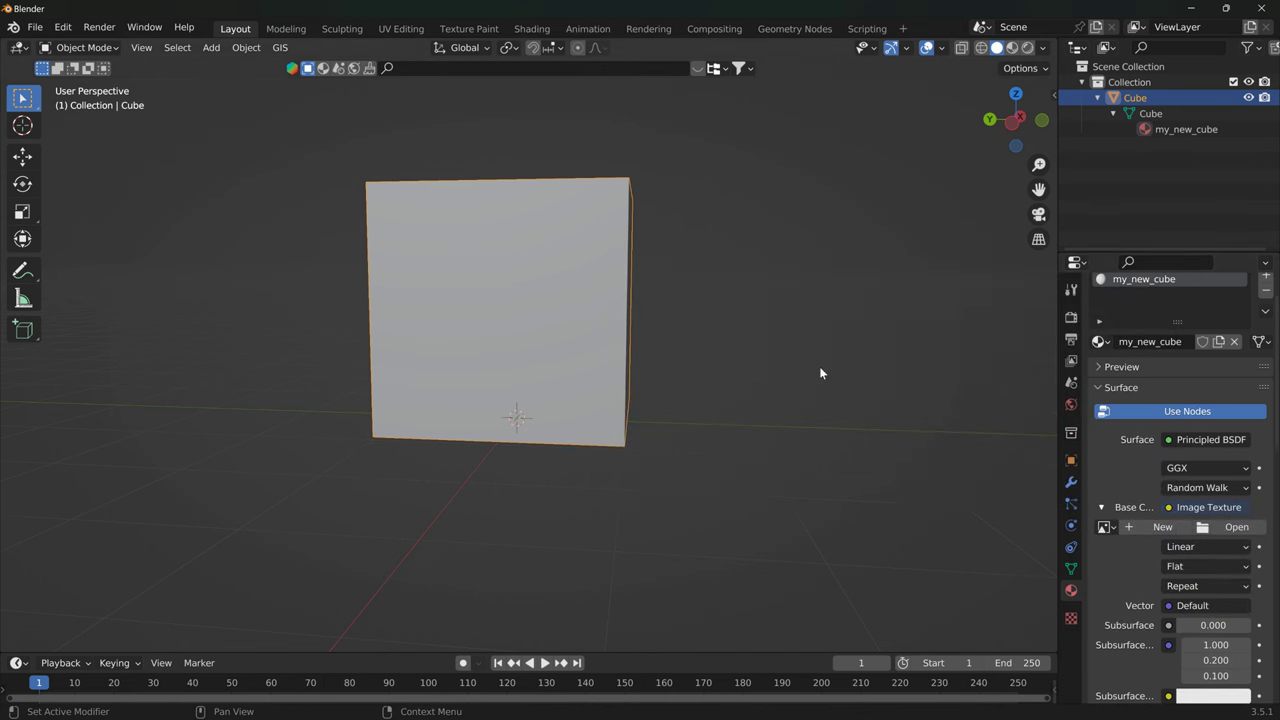
left_click(1236, 527)
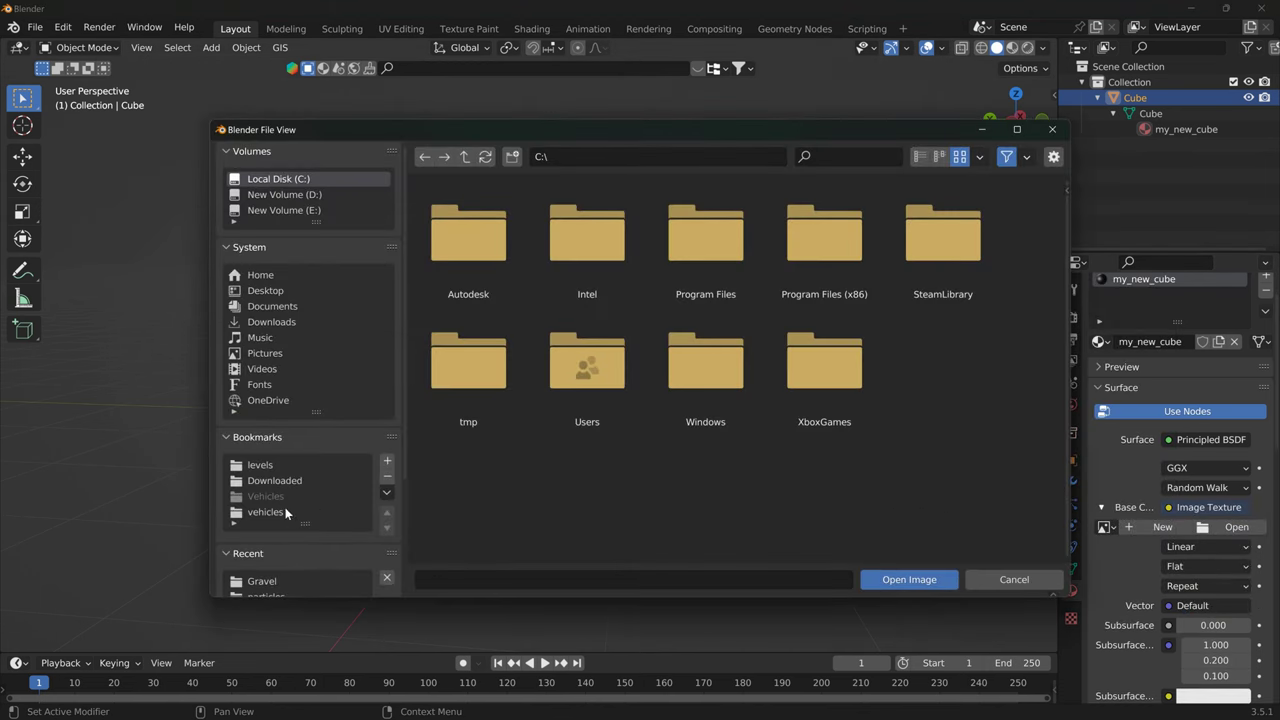
left_click(277, 294)
scroll(575, 371, "down", 3)
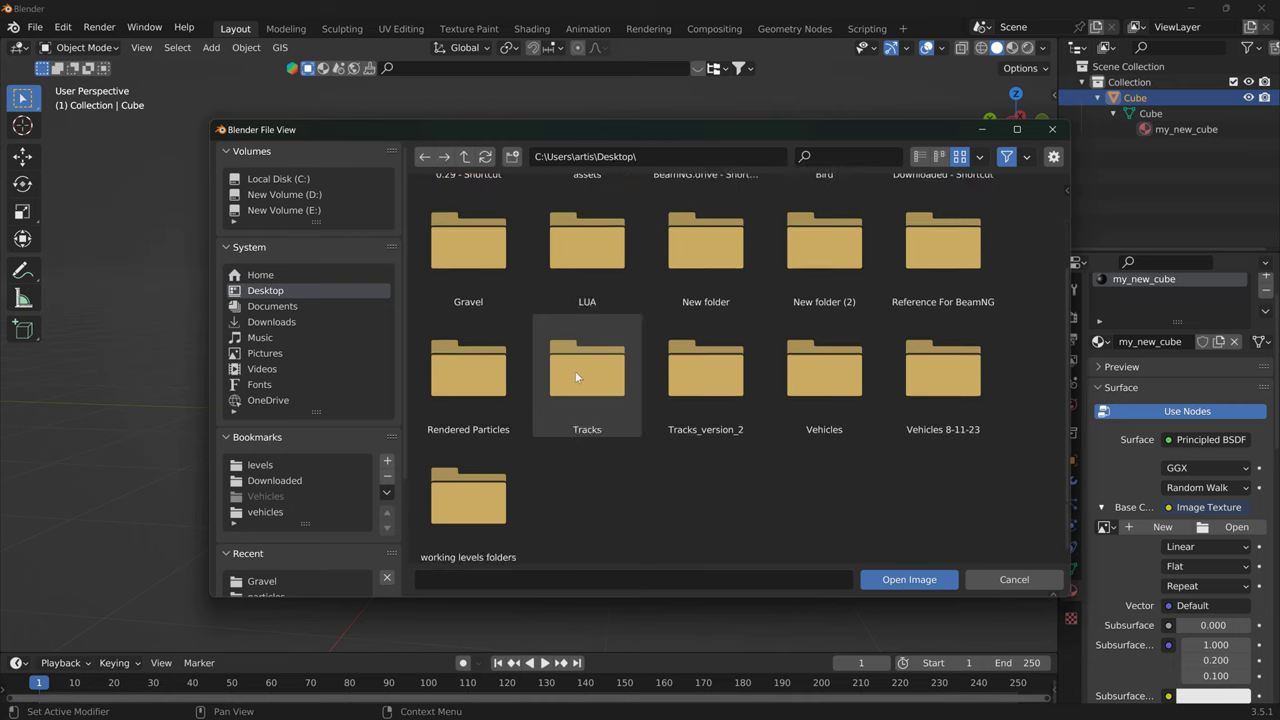
scroll(835, 479, "up", 2)
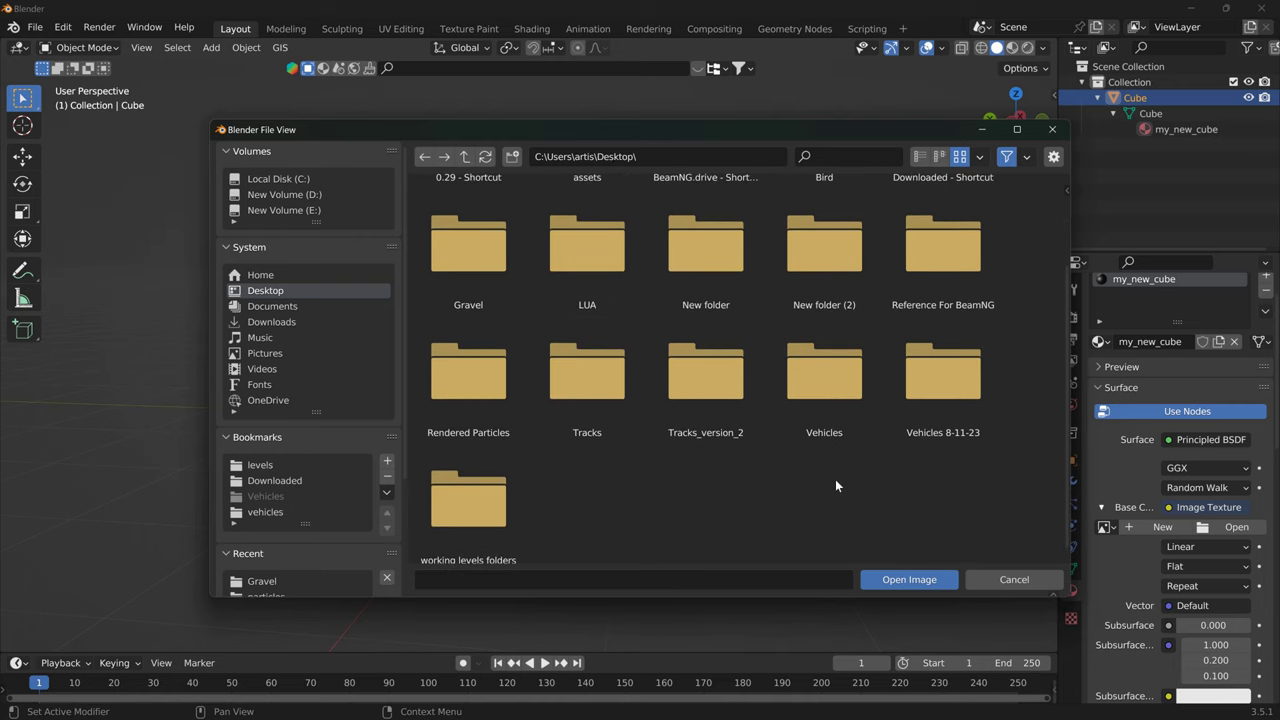
scroll(864, 470, "up", 1)
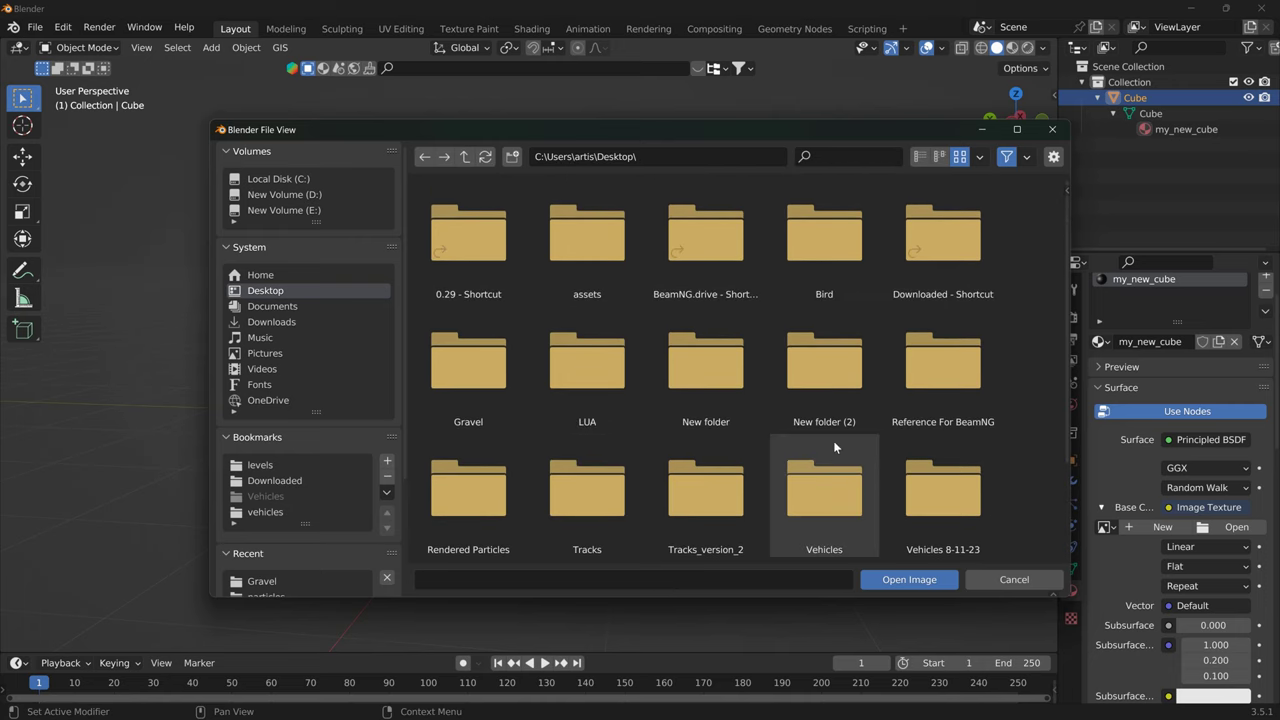
double_click(495, 387)
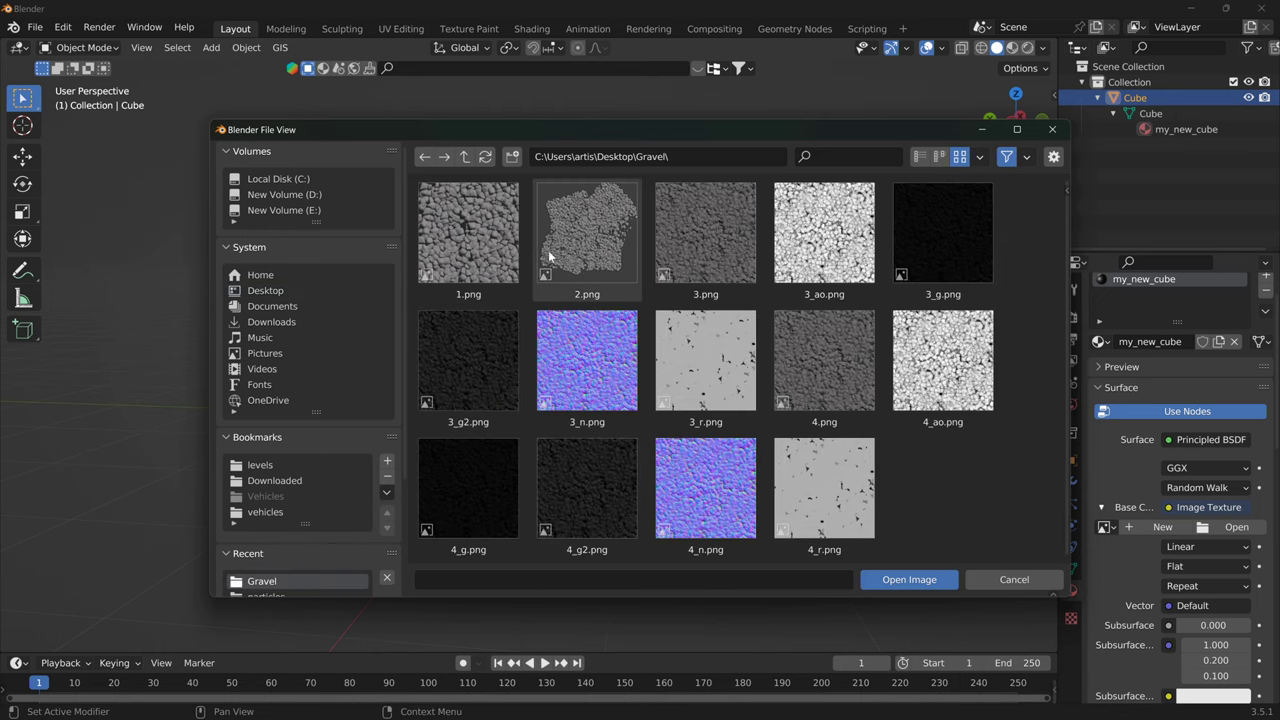
left_click(479, 240)
left_click(900, 580)
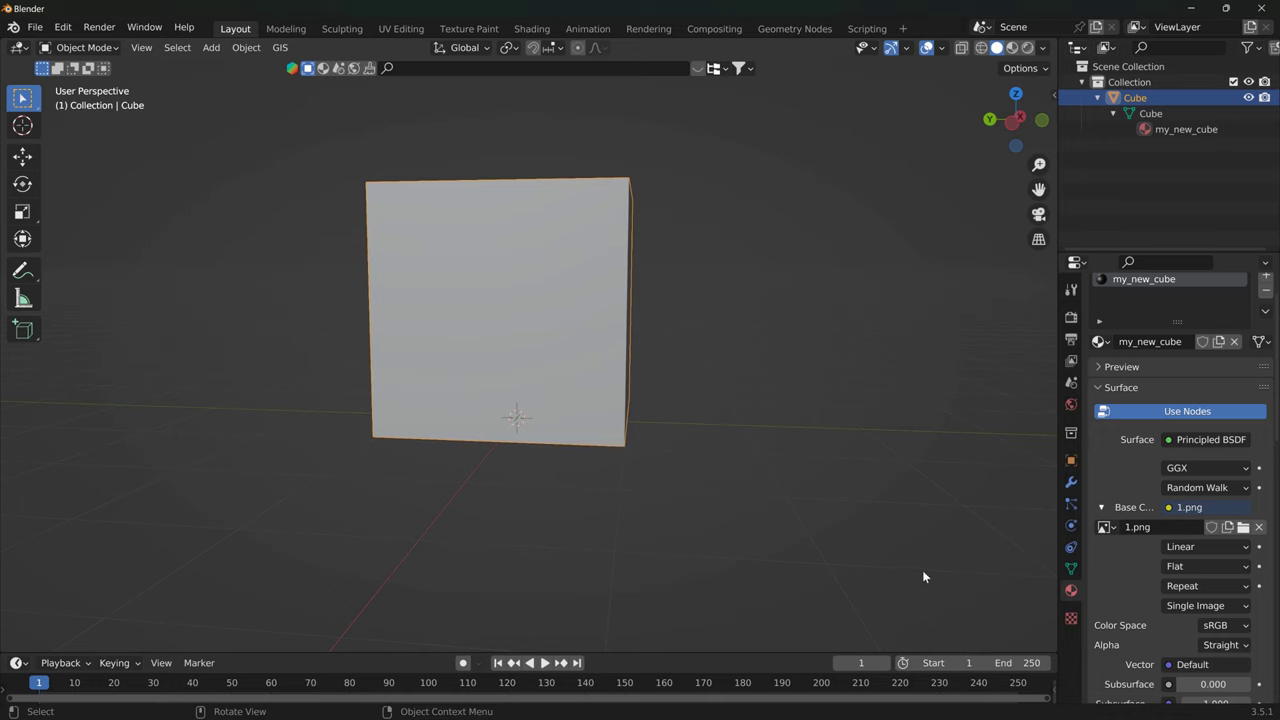
left_click(1013, 48)
mouse_move(640, 300)
middle_mouse_down()
mouse_move(668, 281)
mouse_move(600, 290)
mouse_move(931, 256)
mouse_move(942, 288)
mouse_move(829, 291)
mouse_move(740, 199)
mouse_move(717, 280)
mouse_move(698, 288)
mouse_move(757, 273)
mouse_move(740, 320)
mouse_move(774, 288)
middle_mouse_up()
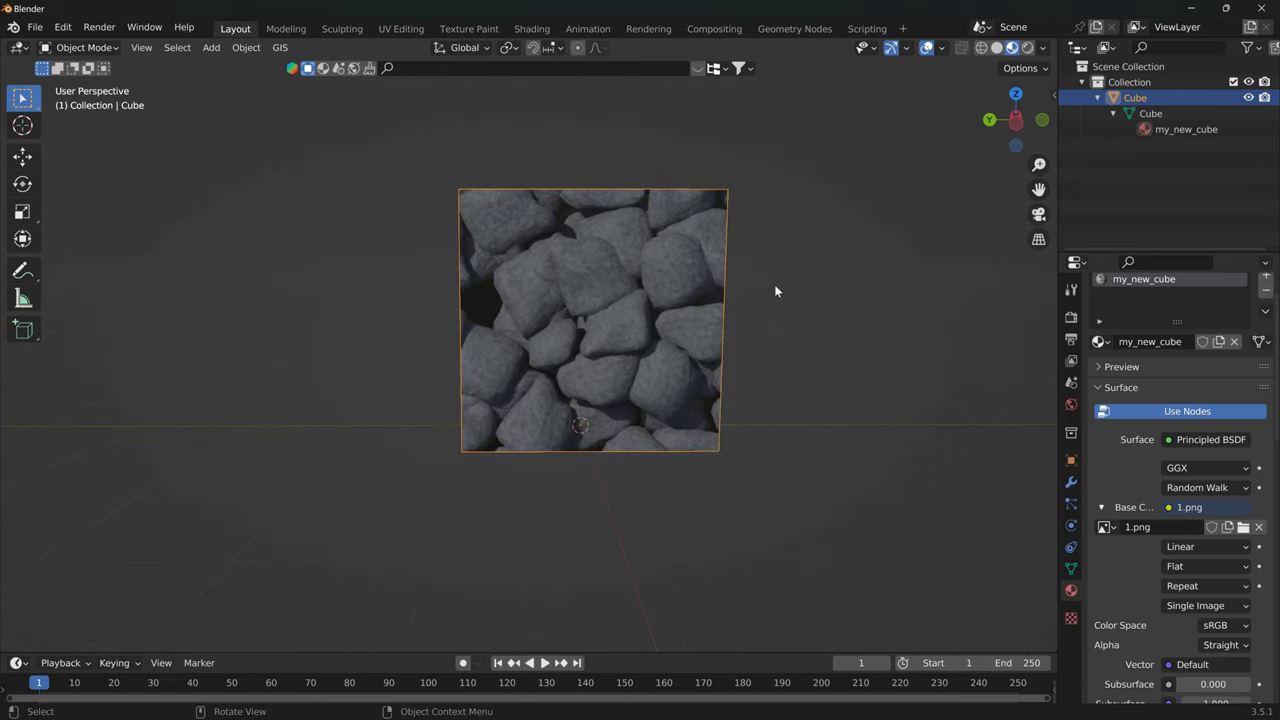
Save the Blender file as untitled.blend in the BeamNG.drive 0.29 vehicles\Box folder
left_click(34, 27)
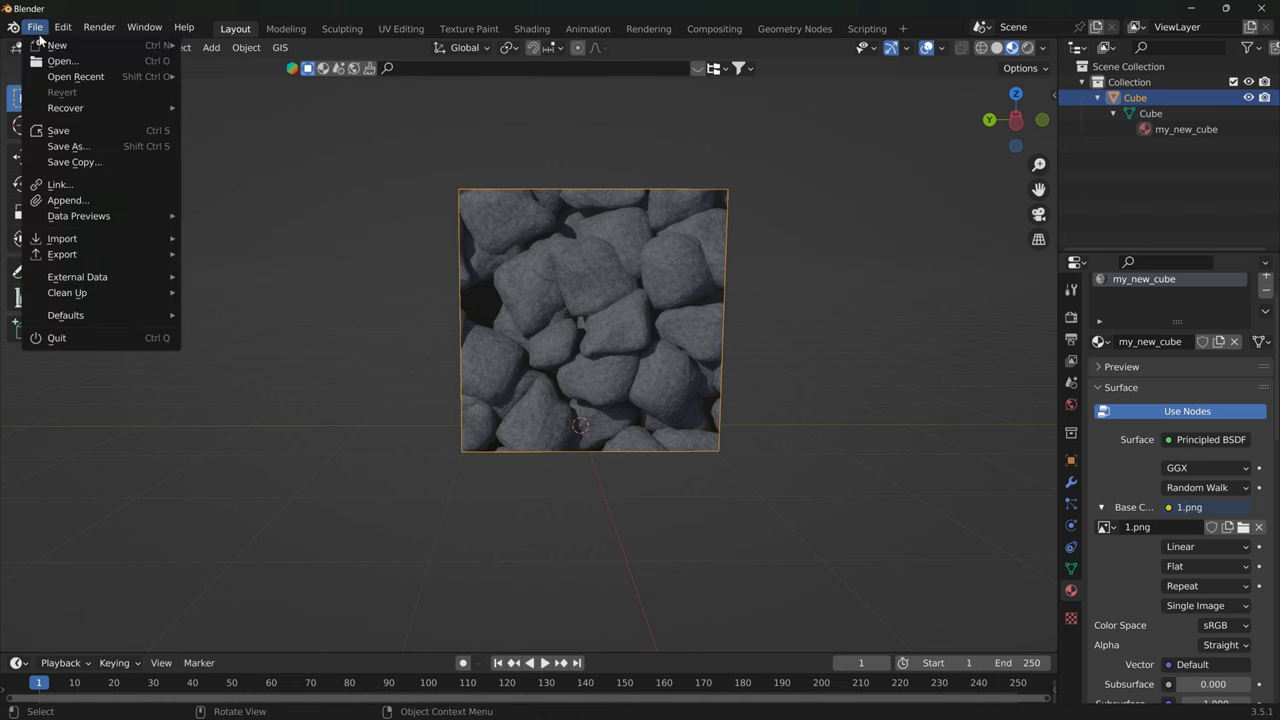
left_click(66, 146)
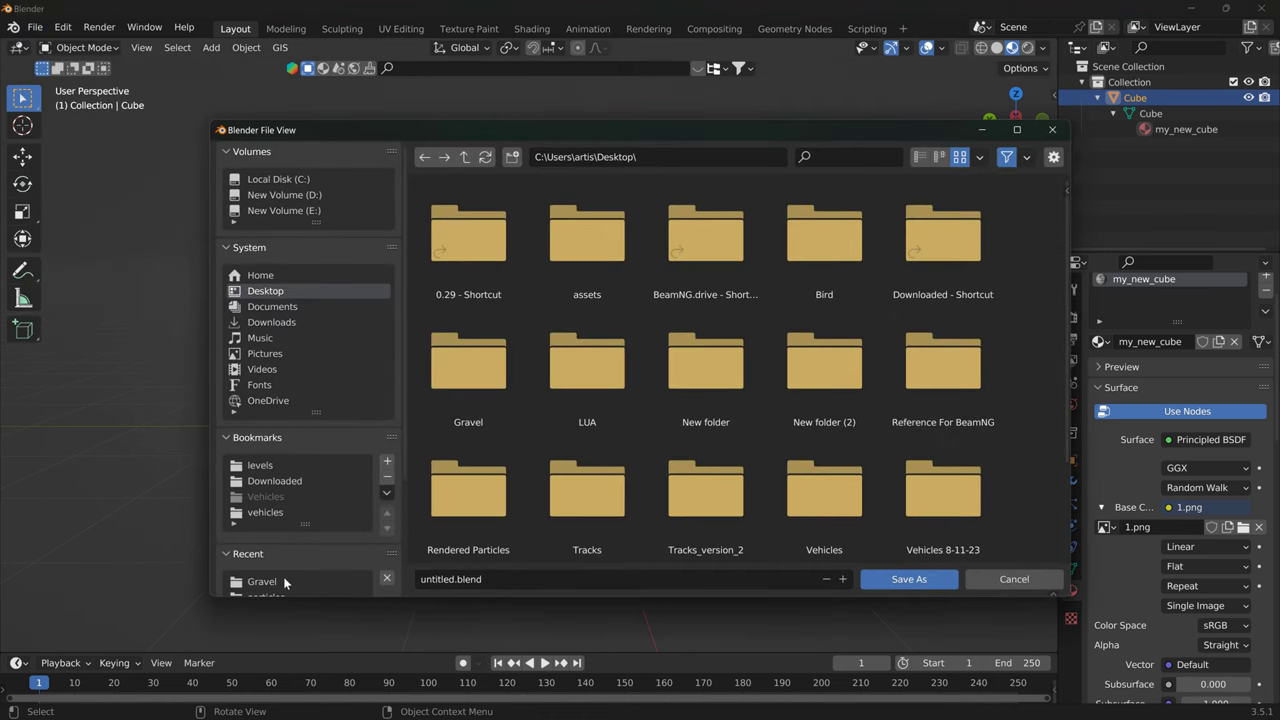
left_click(266, 512)
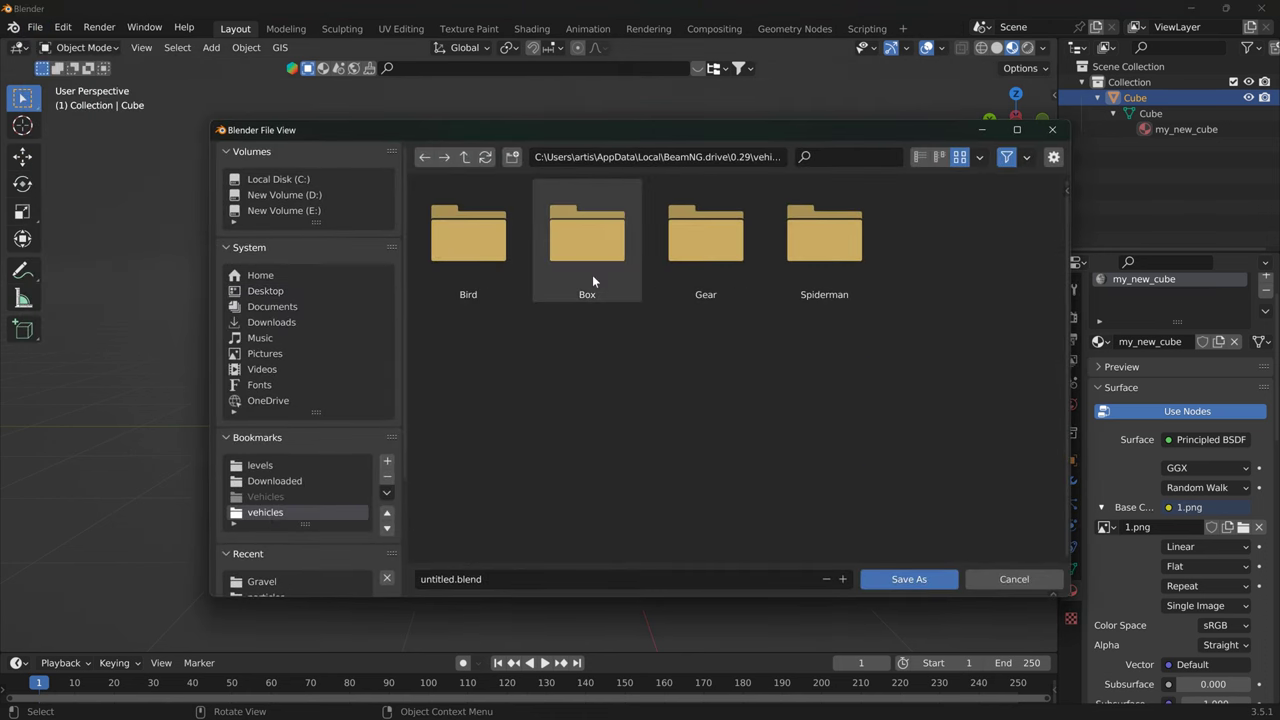
double_click(594, 268)
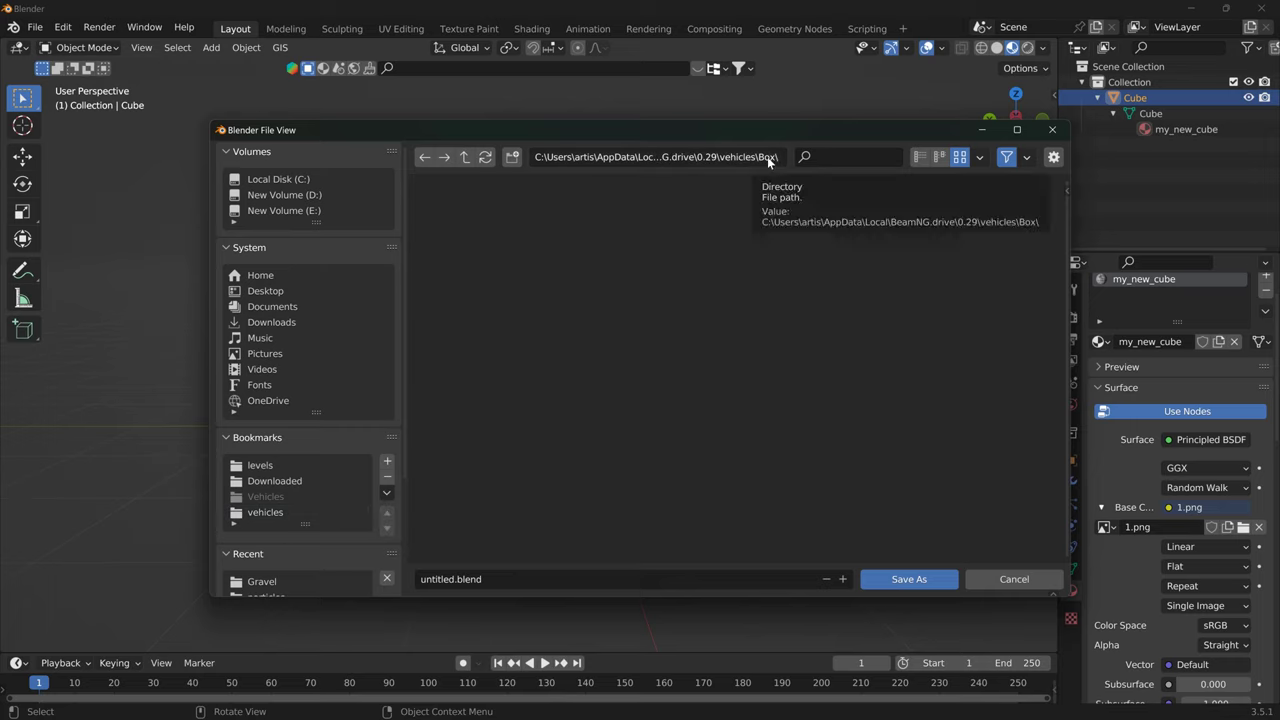
left_click(491, 578)
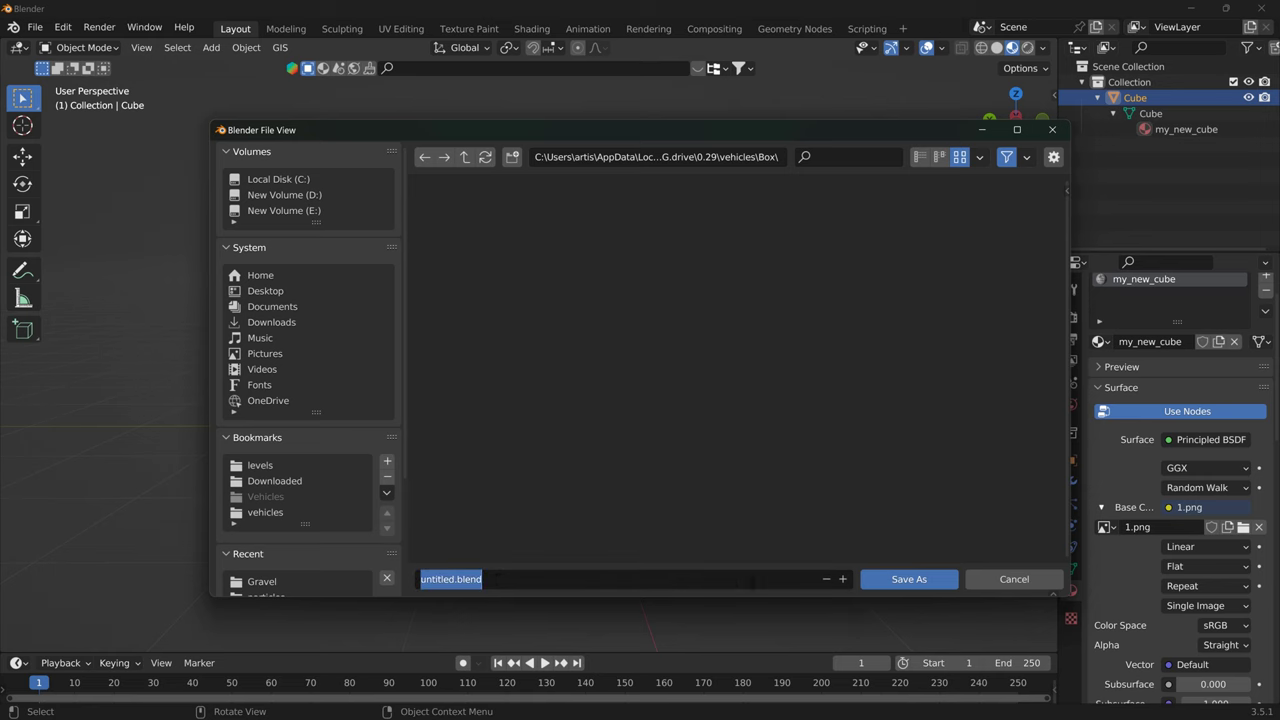
left_click(922, 580)
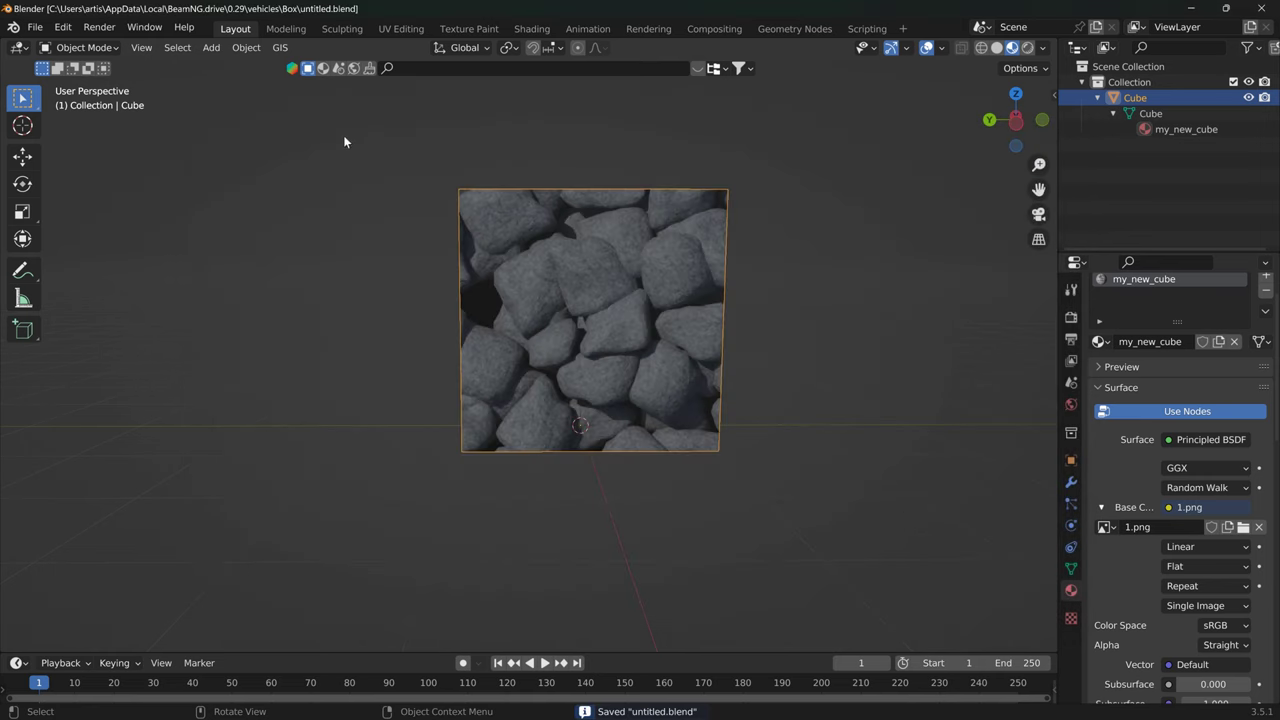
Export the model to the Box folder as a Collada file named Cube, with texture copying enabled
left_click(34, 27)
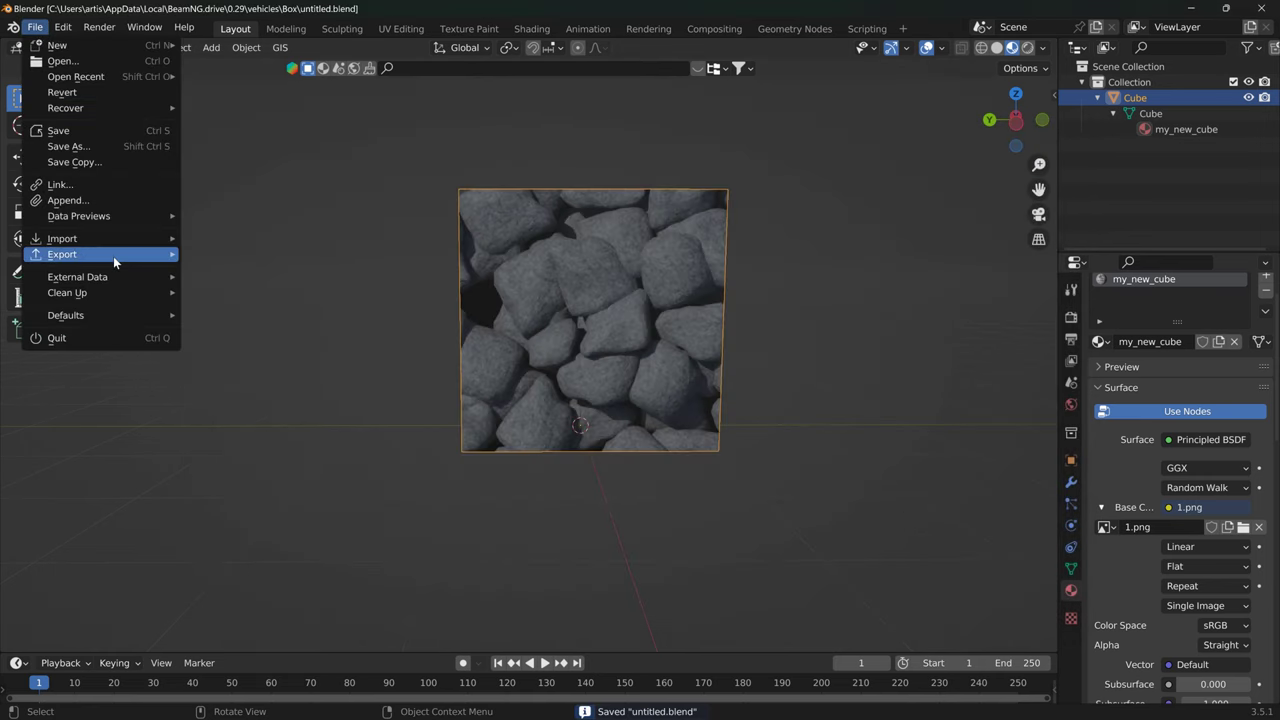
mouse_move(113, 256)
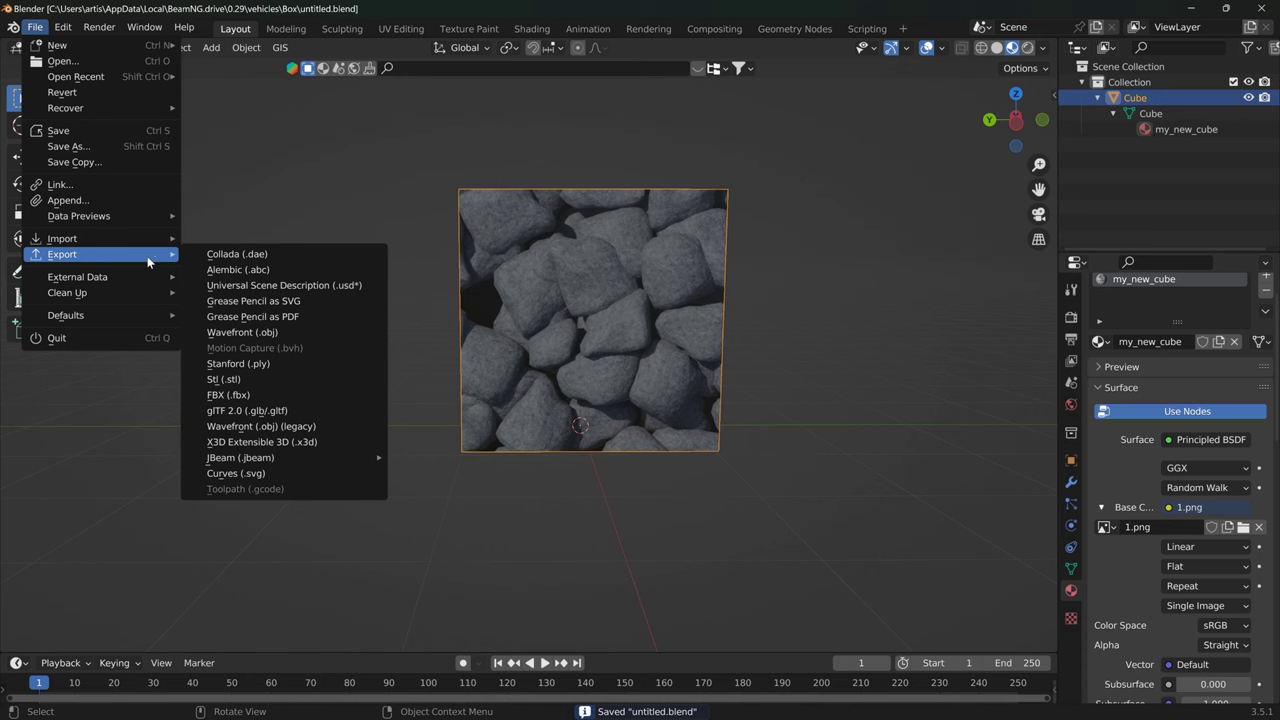
left_click(239, 254)
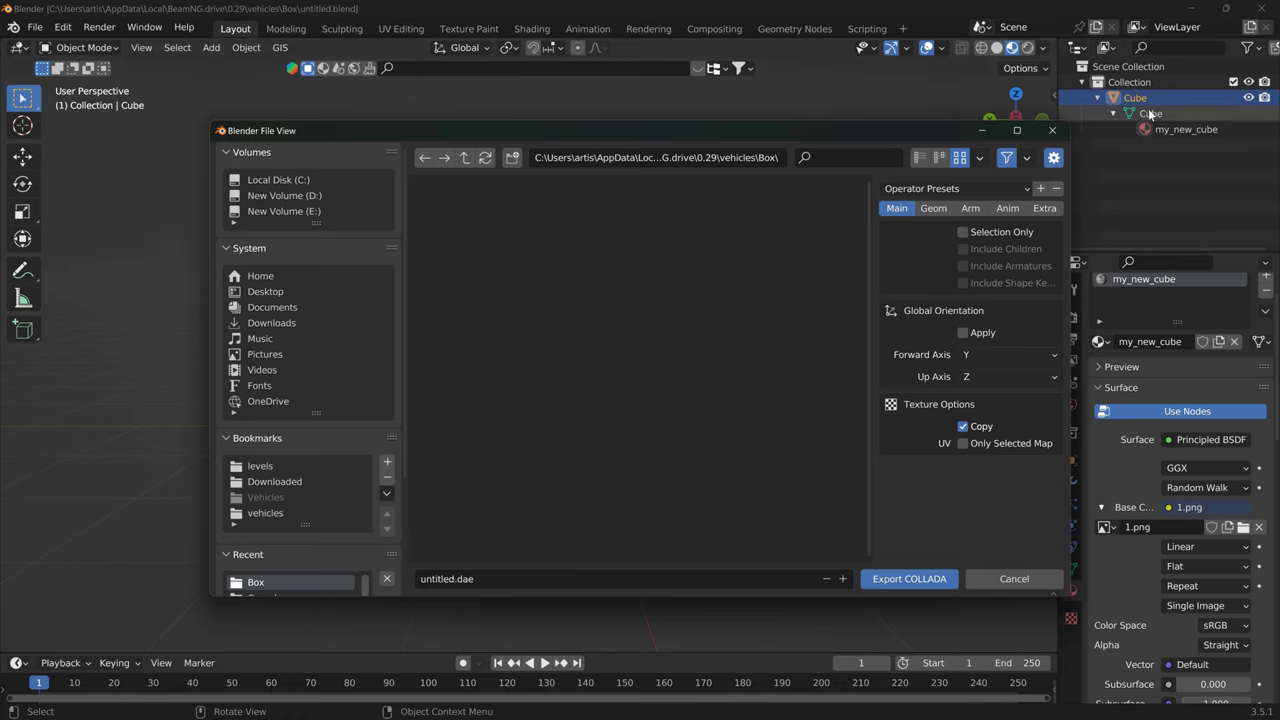
left_click(515, 578)
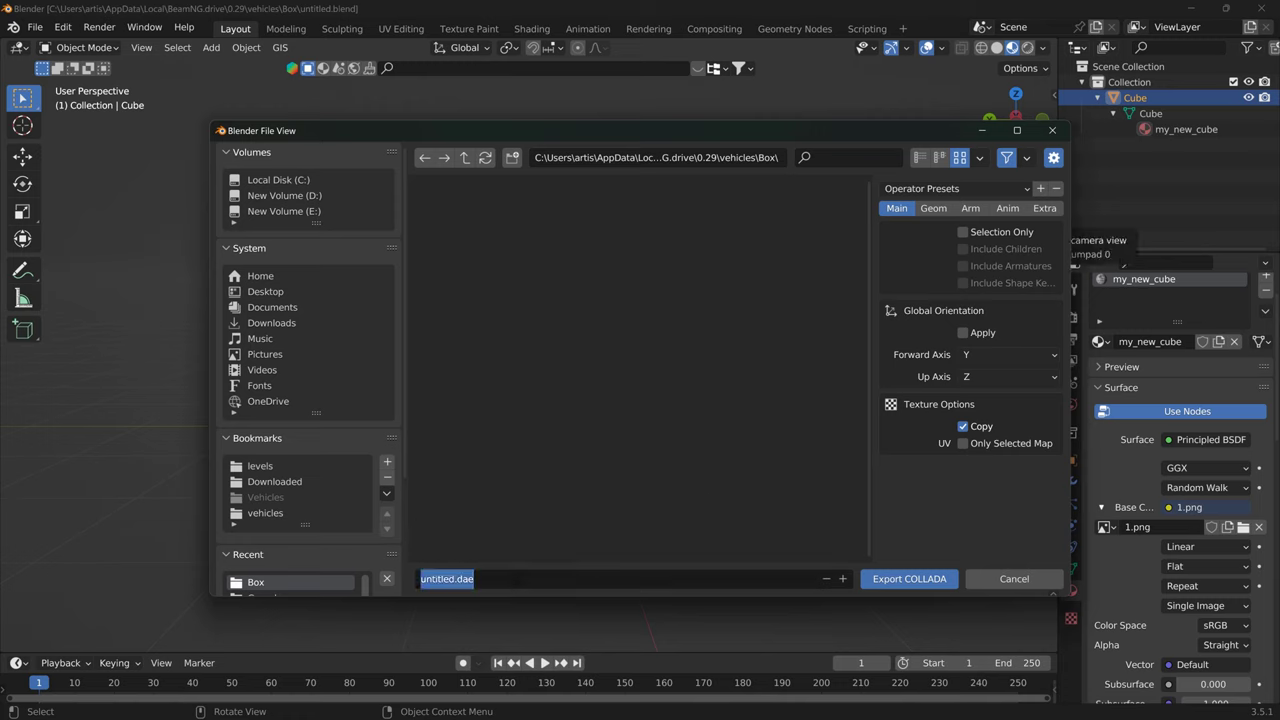
type("c")
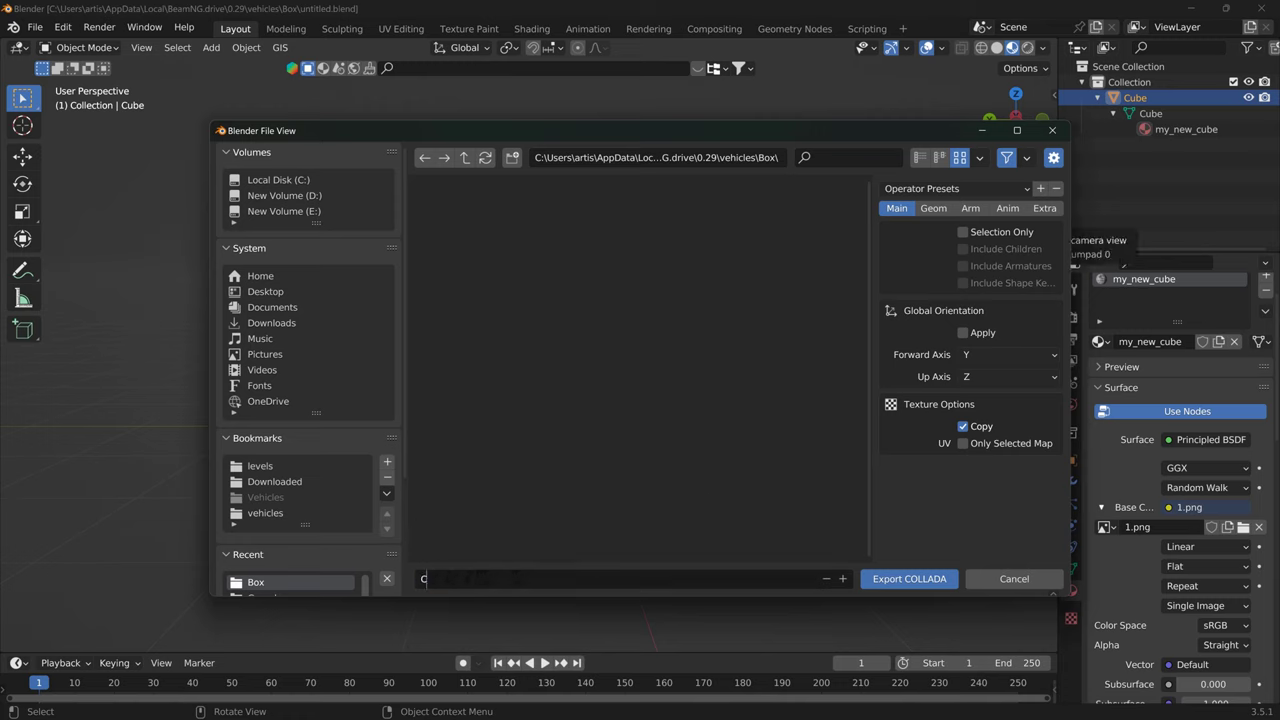
type("ube")
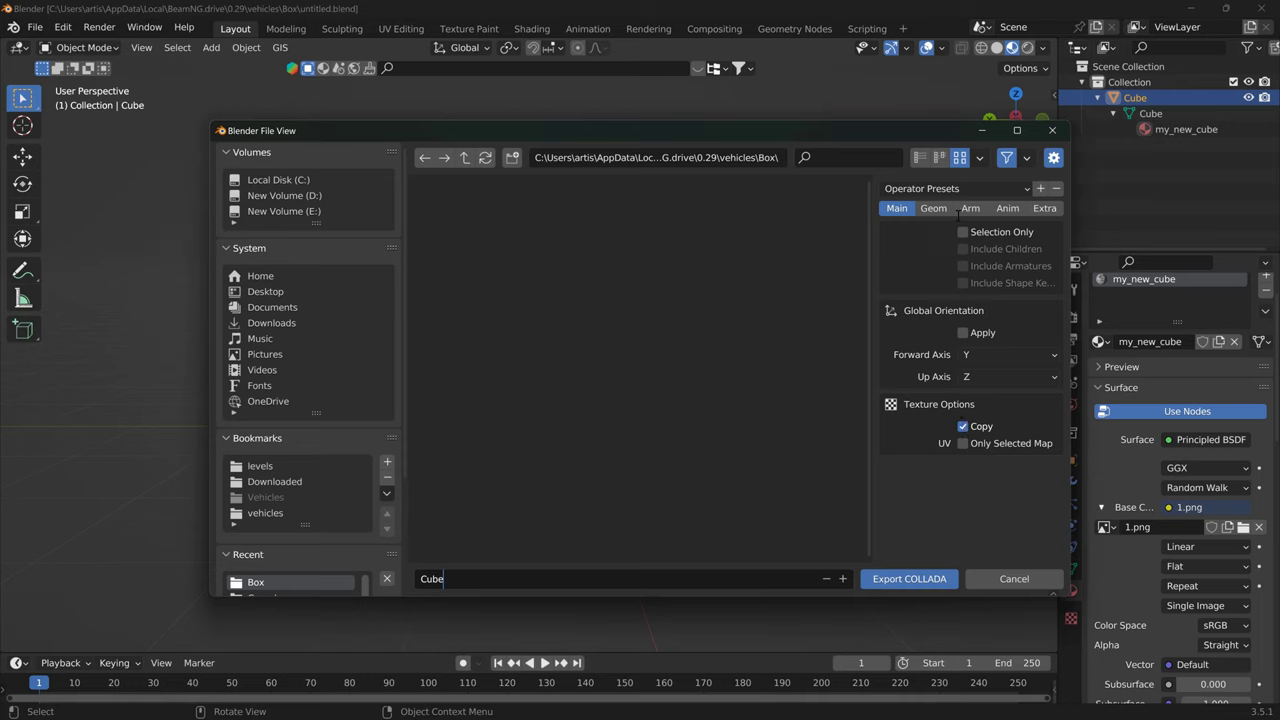
left_click(923, 580)
left_click(923, 580)
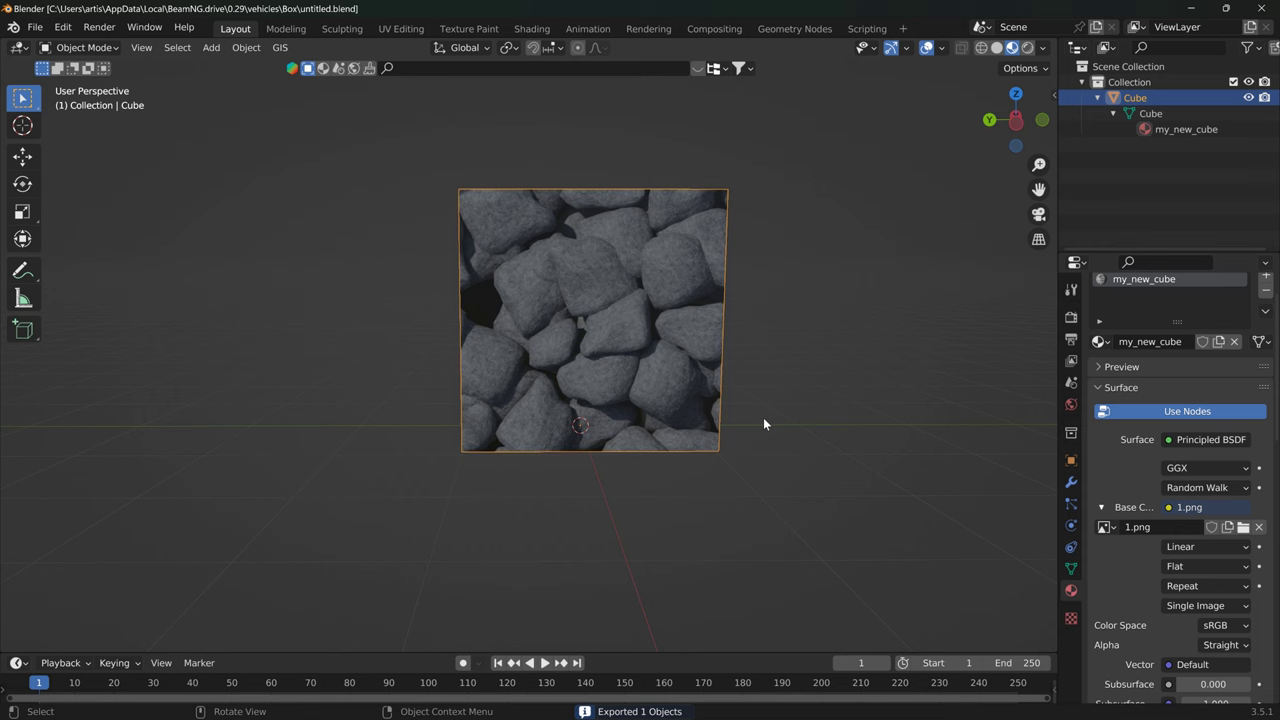
Switch to File Explorer and check the Box folder's texture, jbeam, info.json, Collada and blend files
key("alt+Tab")
key("alt+Tab")
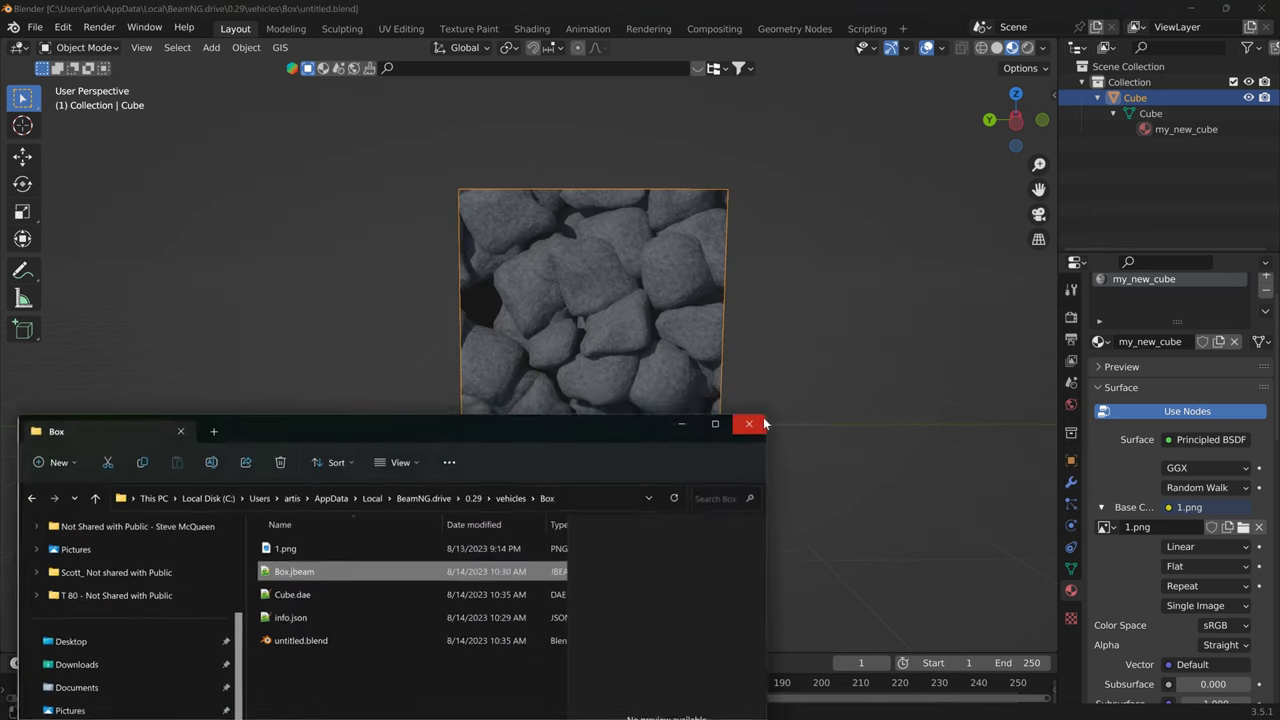
left_click_drag(583, 424, 681, 174)
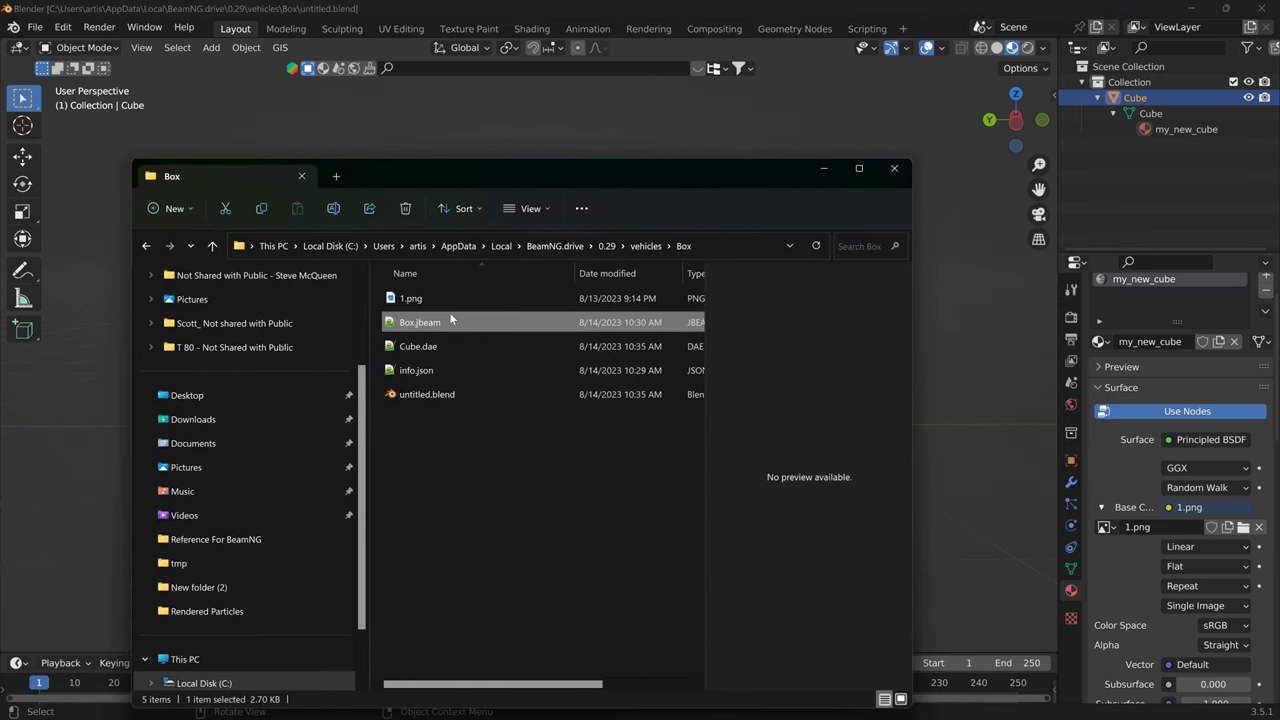
left_click(416, 299)
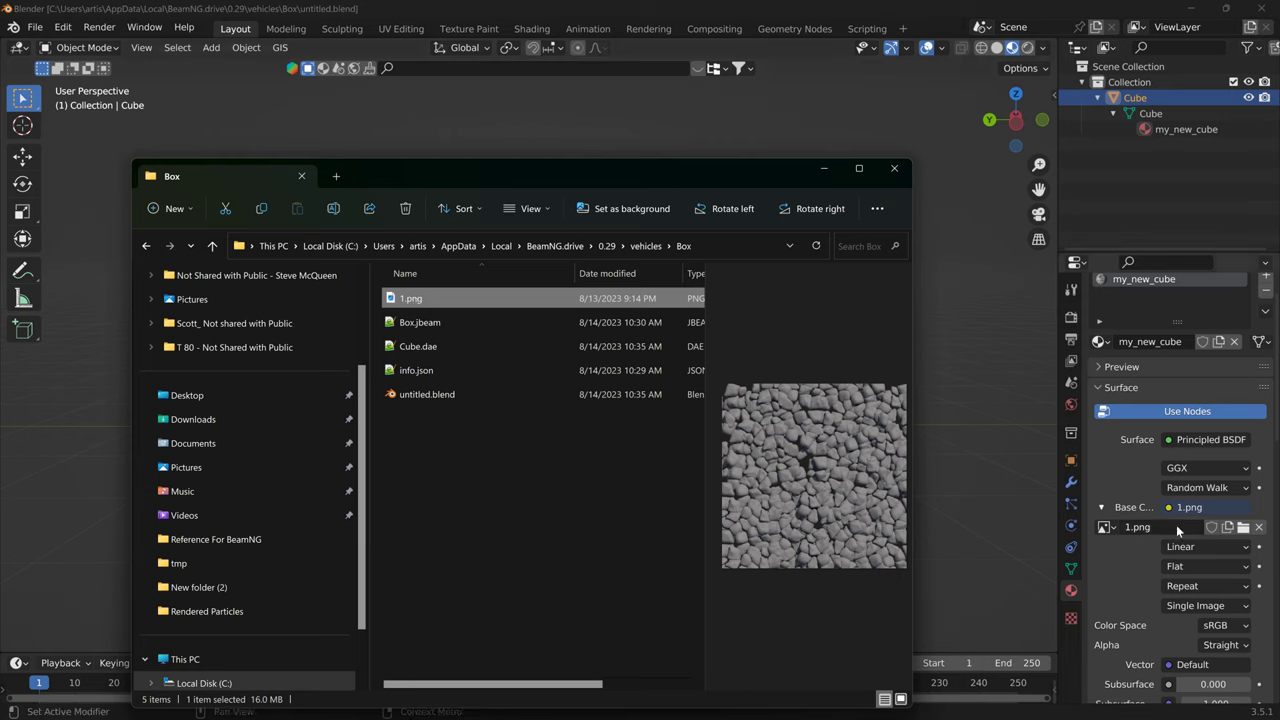
left_click(422, 326)
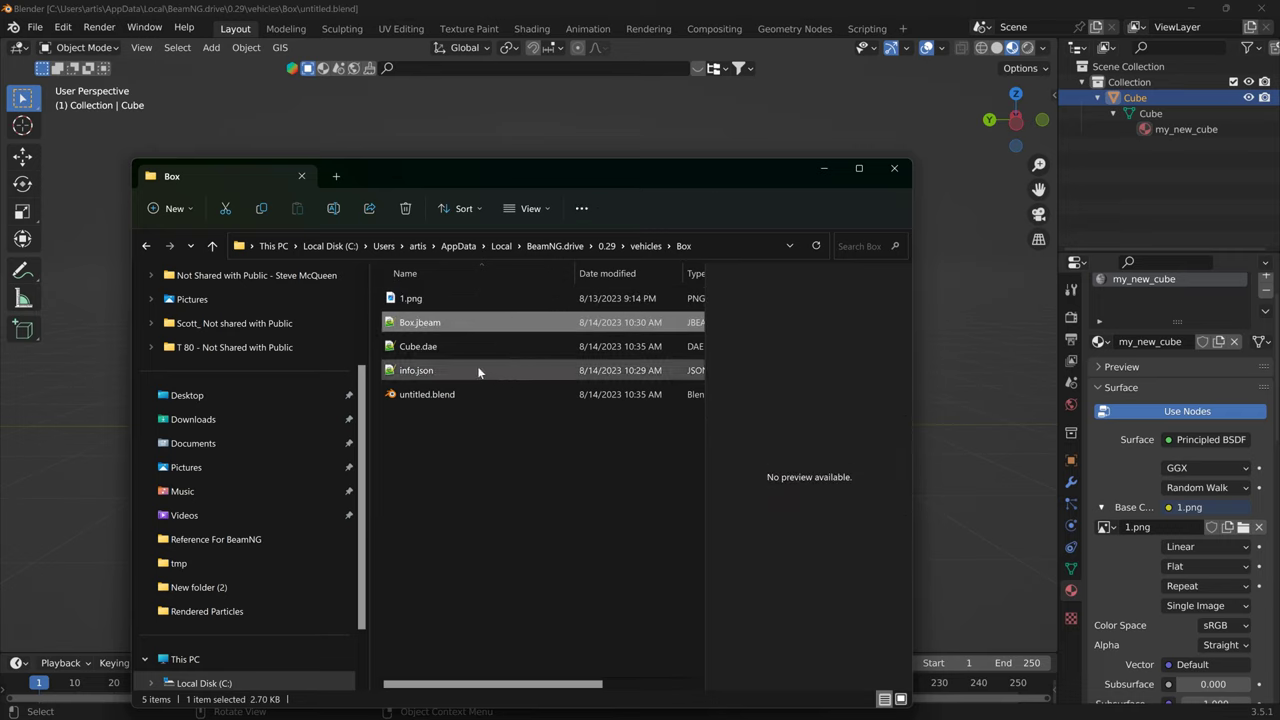
left_click(413, 373)
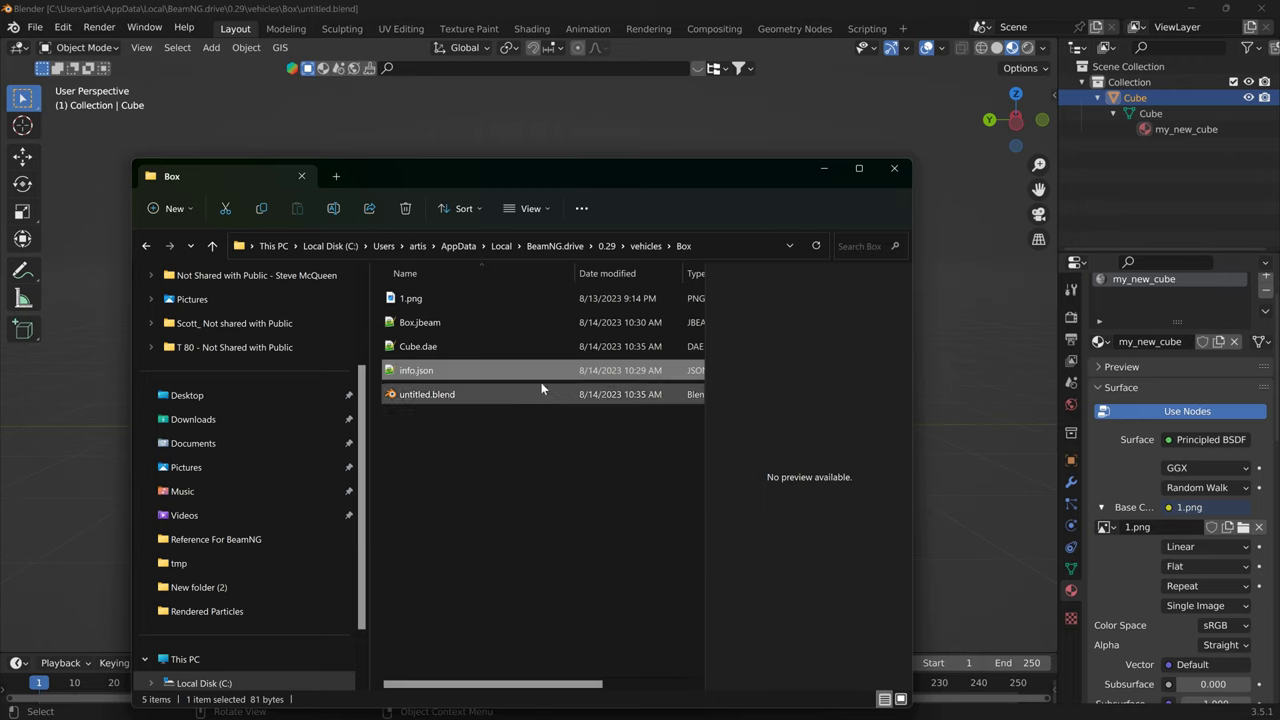
left_click(416, 346)
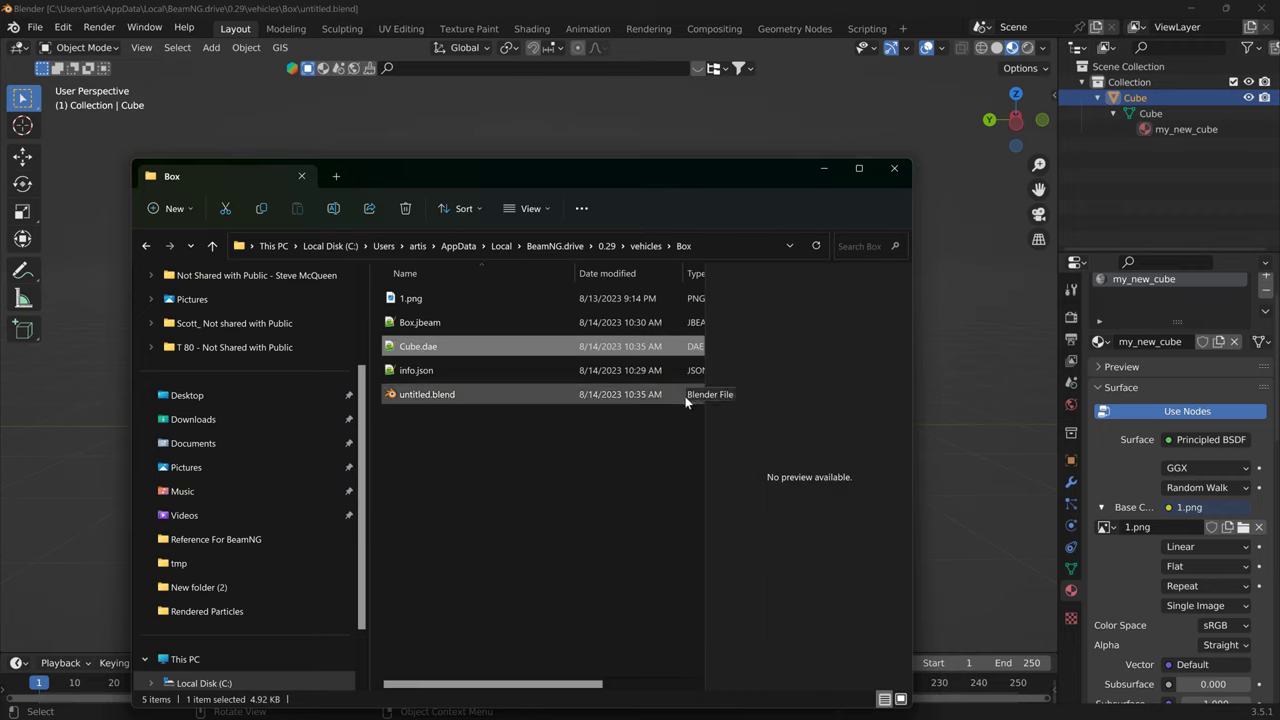
left_click(429, 398)
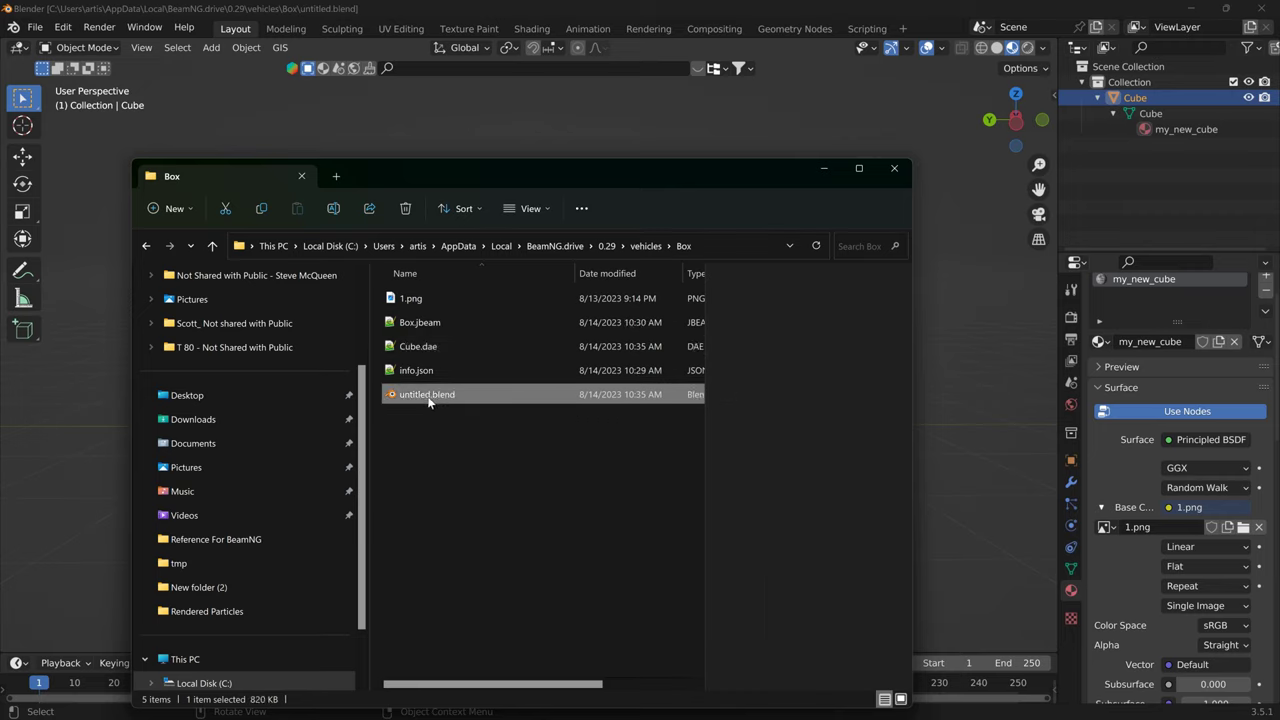
left_click(416, 350)
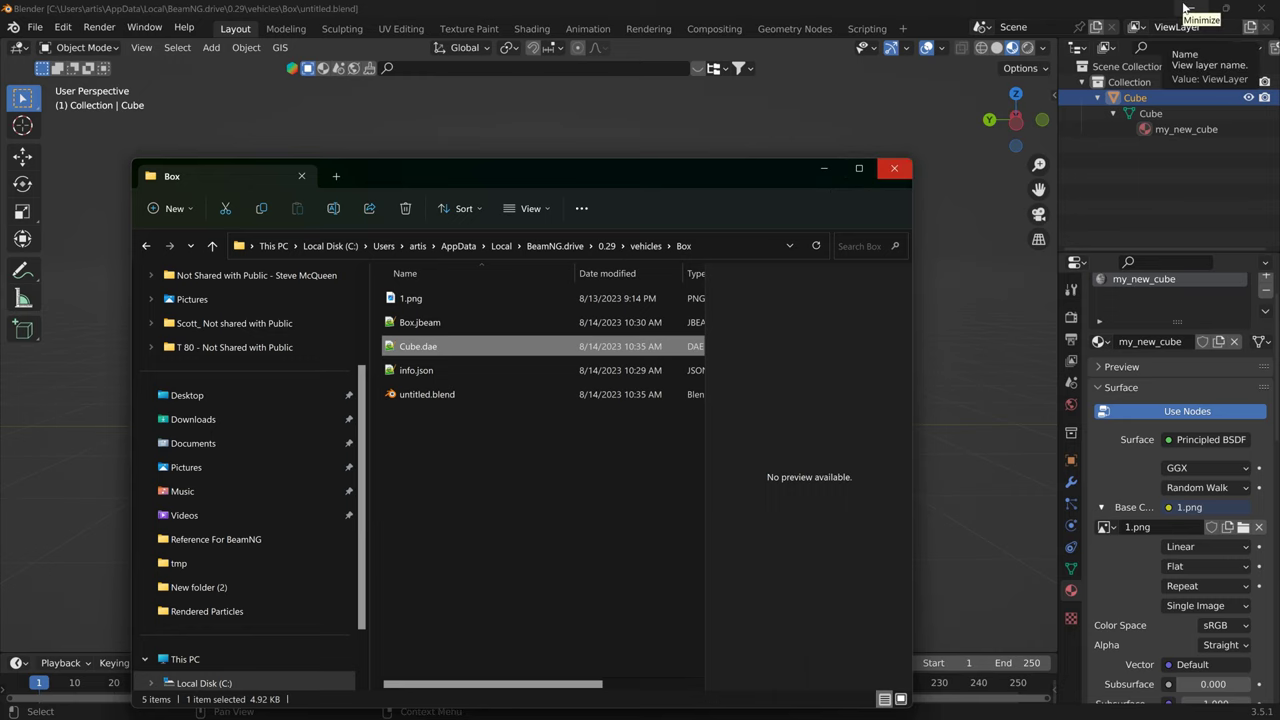
Return to Blender, put the cube in Edit Mode, and change from vertex to edge selection
left_click(917, 6)
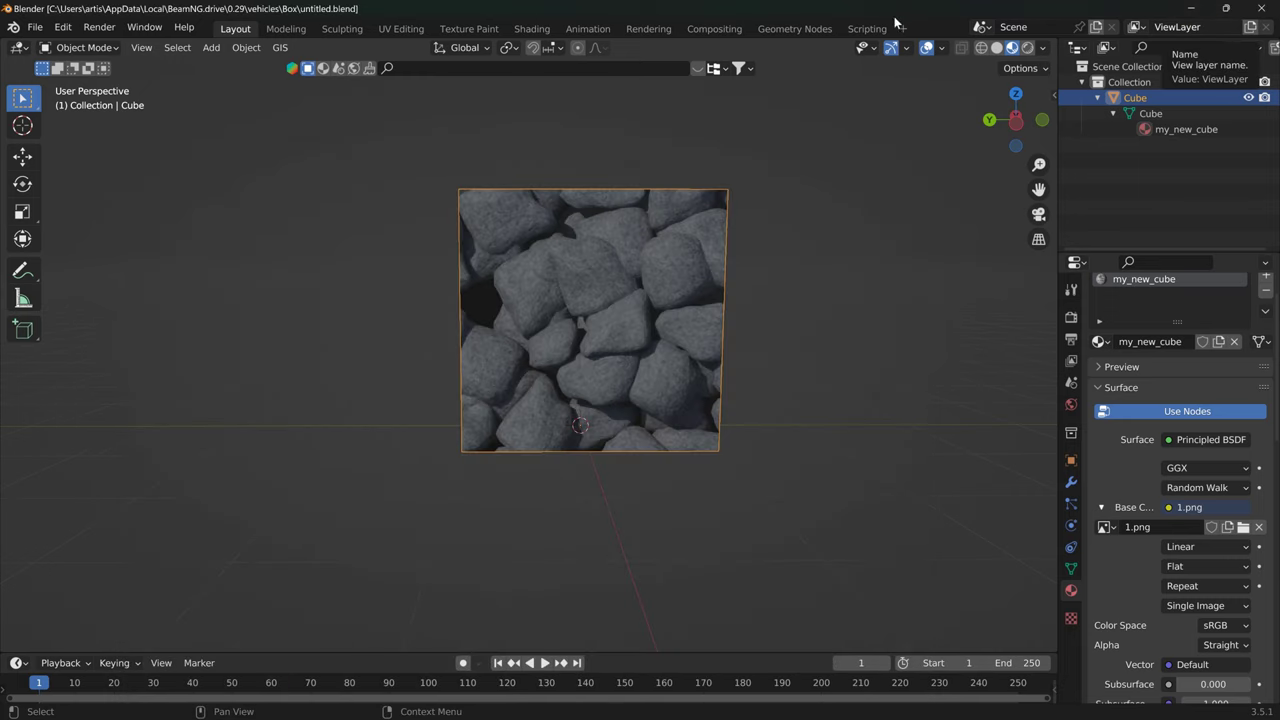
middle_click_drag(386, 231, 331, 280)
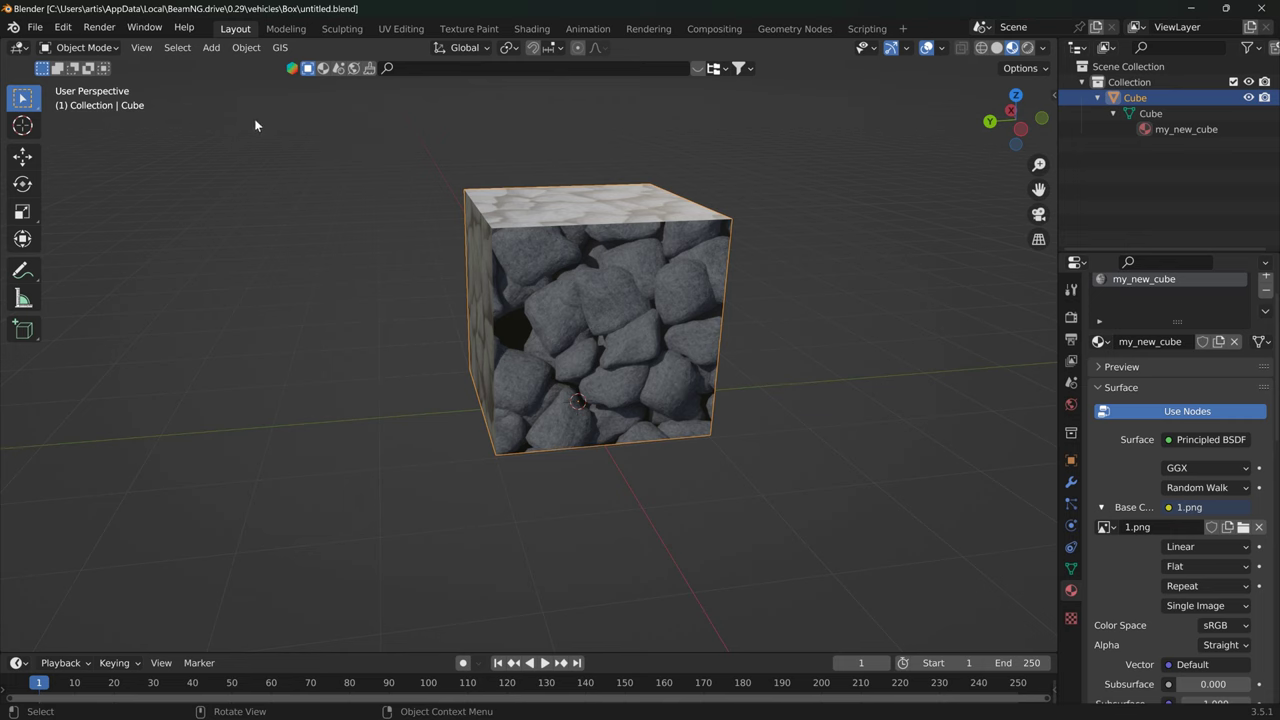
left_click(80, 47)
left_click(72, 80)
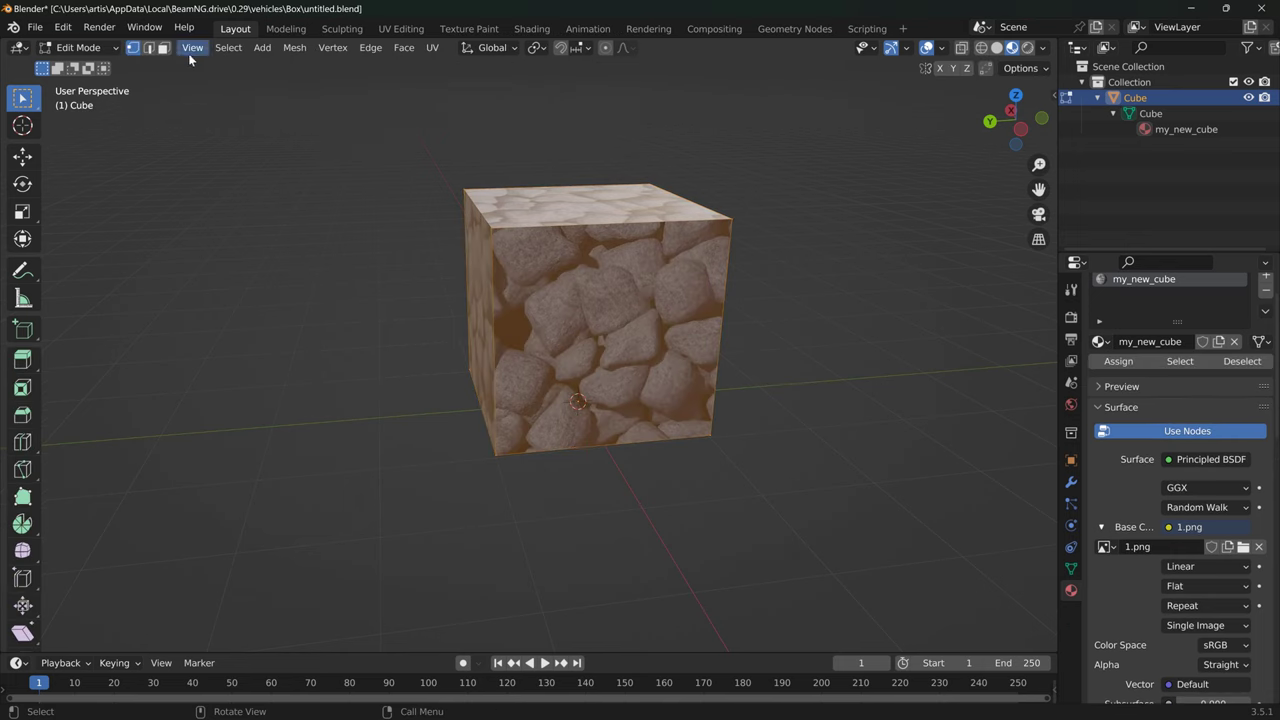
left_click(466, 192)
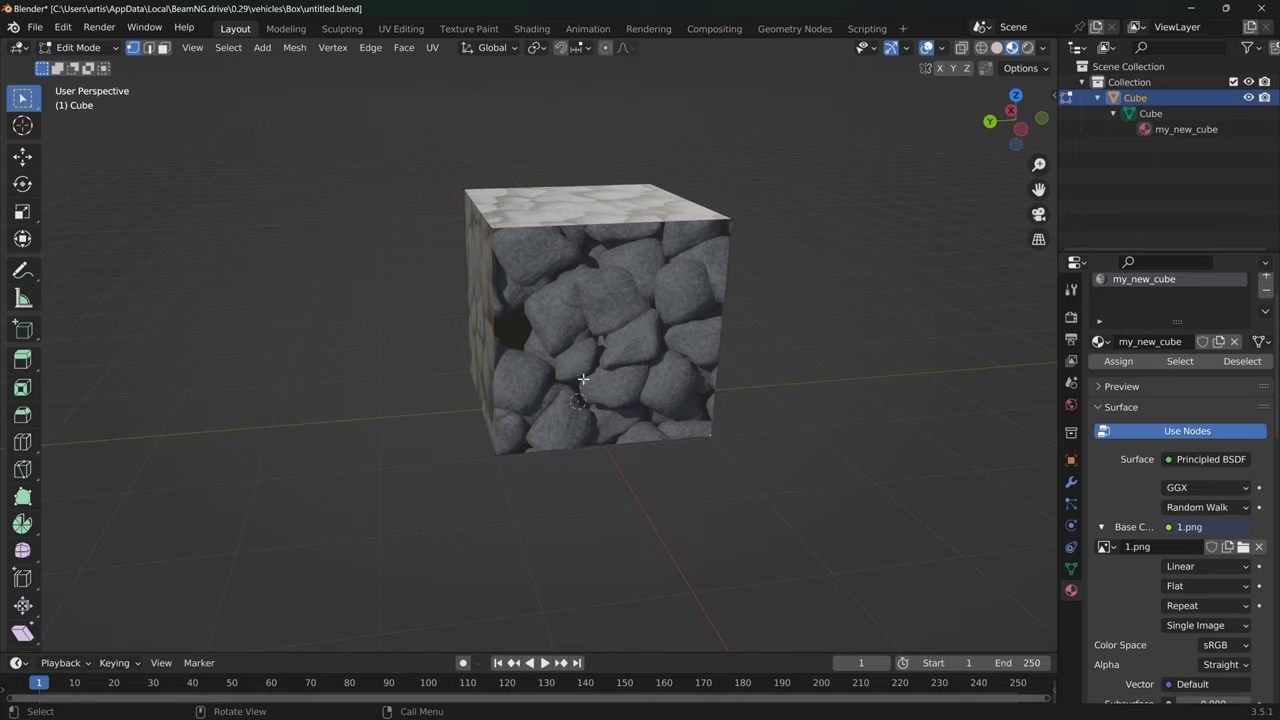
left_click(149, 48)
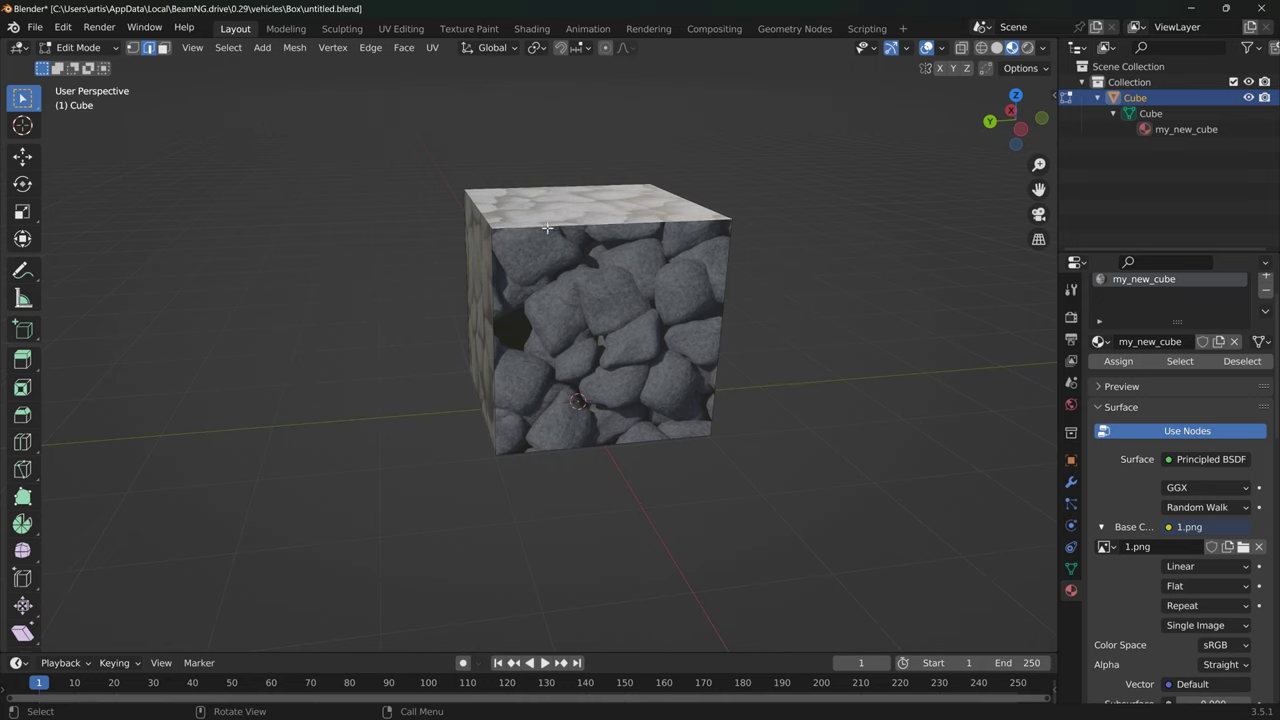
Select three edges around the cube's front face one at a time to inspect them, and change to face selection
left_click(490, 280)
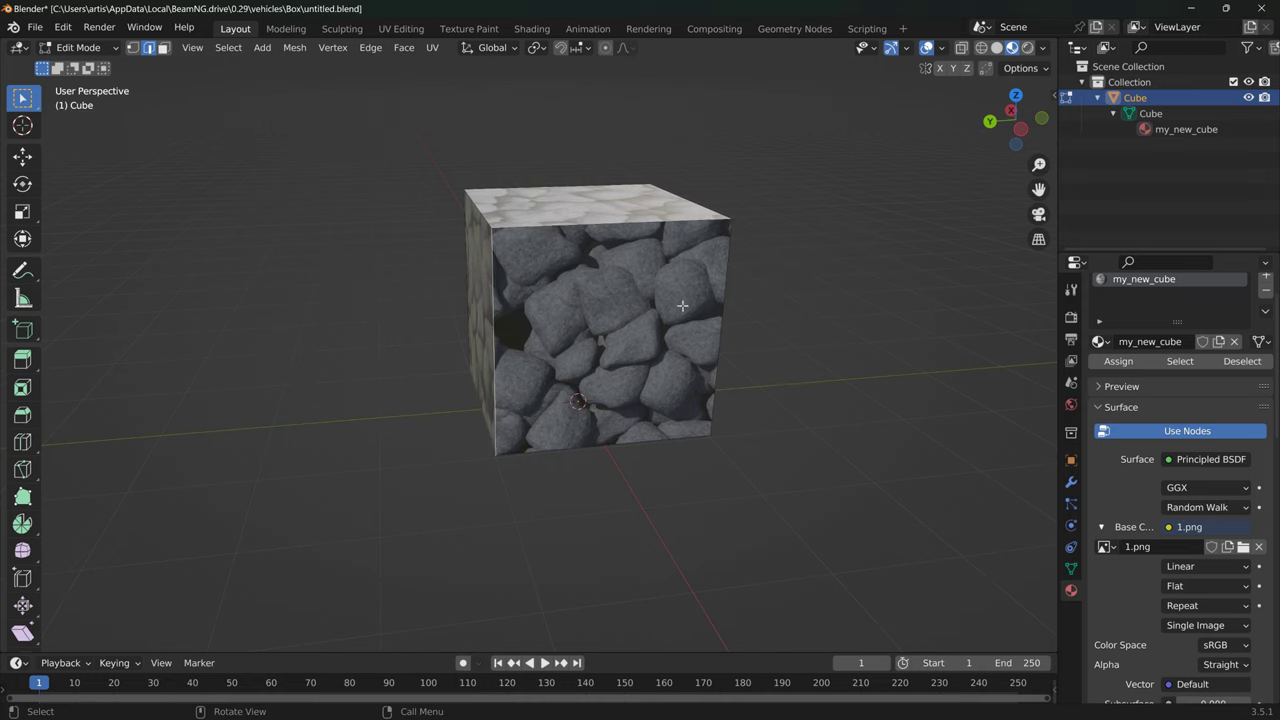
left_click(719, 305)
left_click(609, 447)
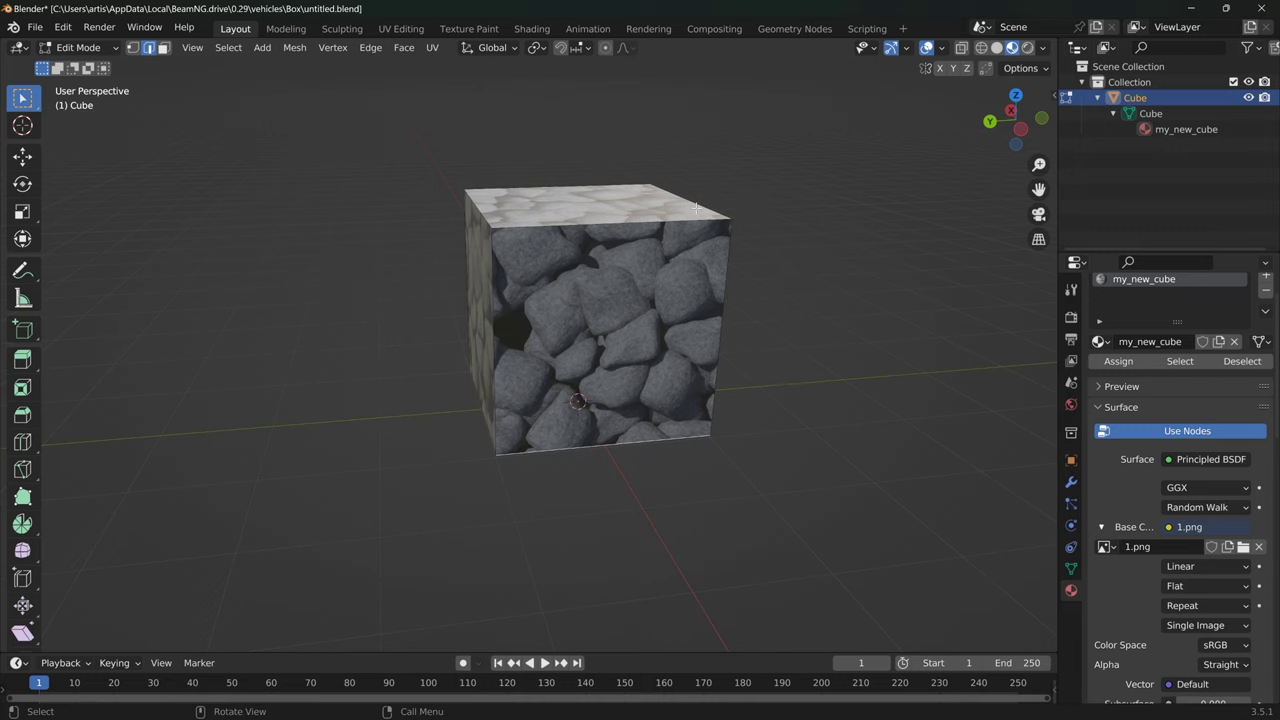
left_click(163, 47)
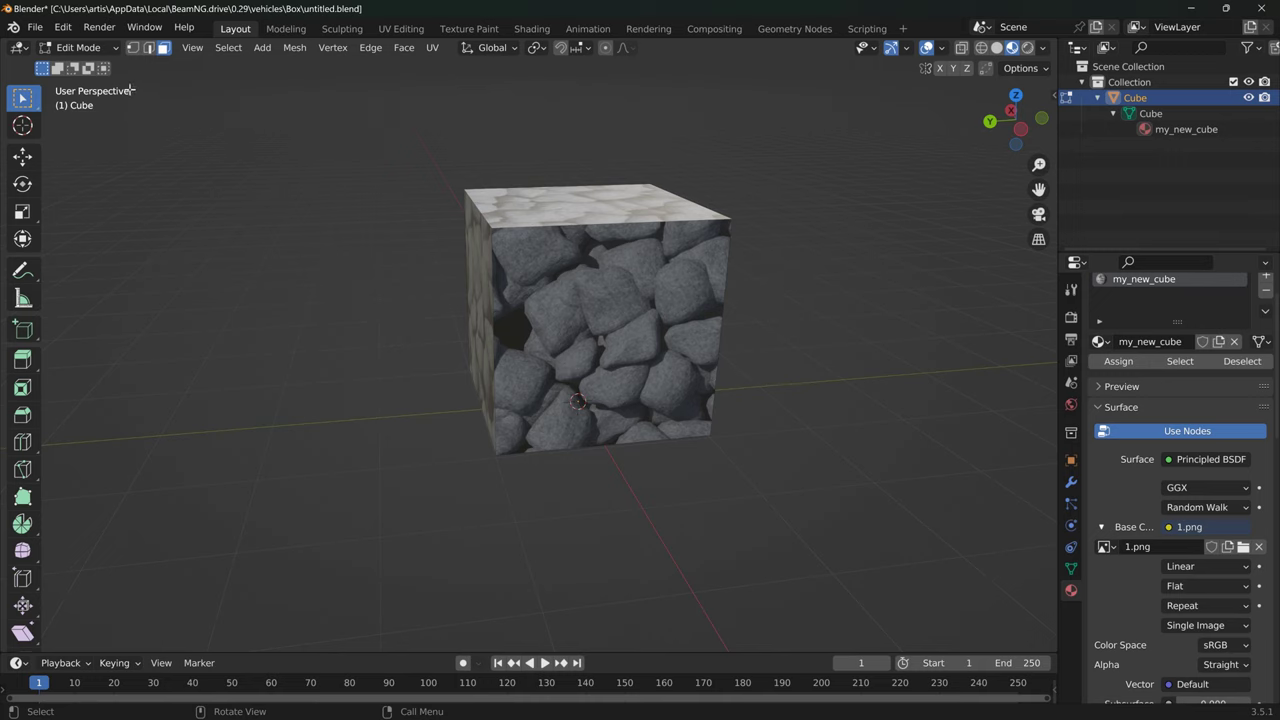
Return the cube to Object Mode and export the Cube mesh in JBeam format
left_click(90, 47)
left_click(78, 63)
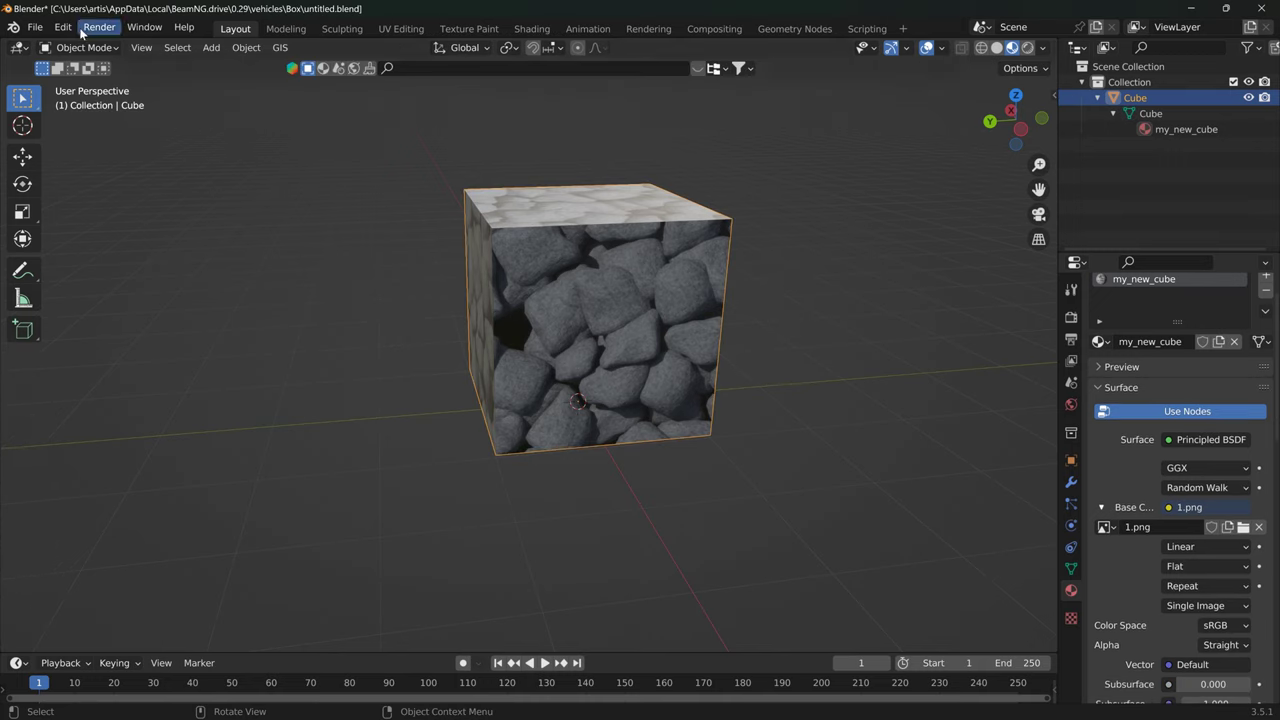
left_click(35, 27)
mouse_move(66, 256)
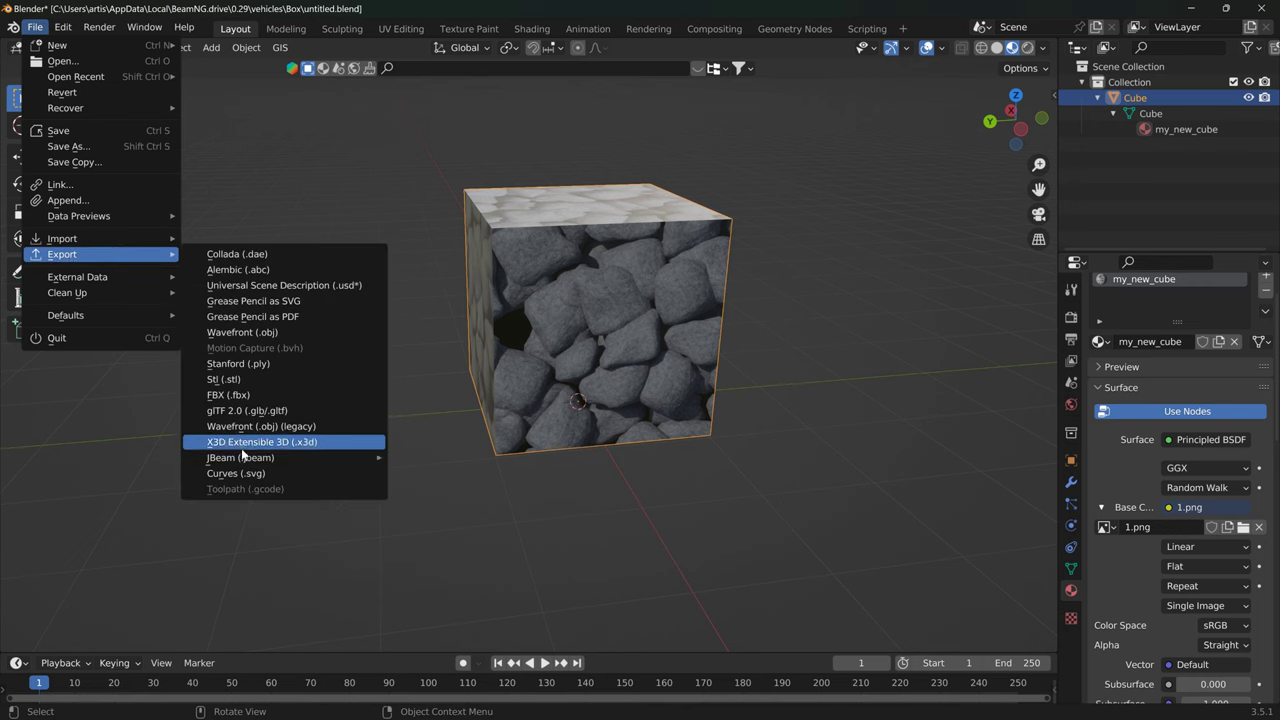
mouse_move(243, 459)
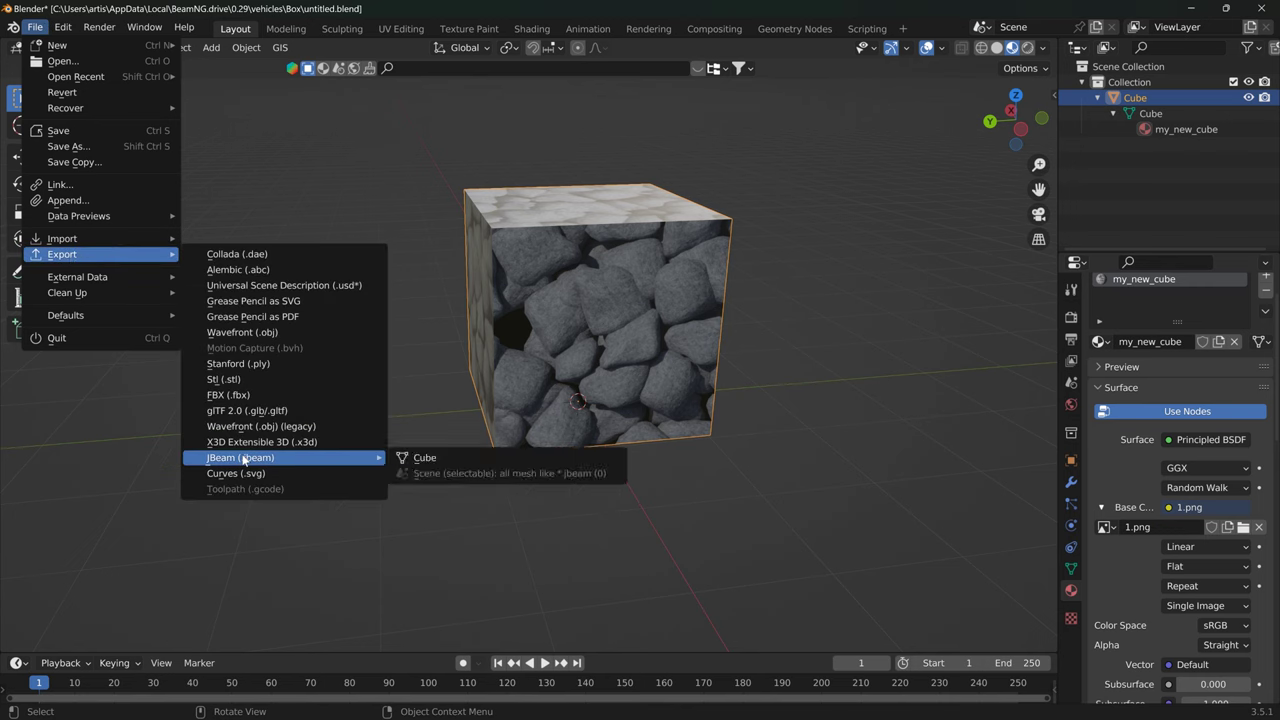
left_click(436, 459)
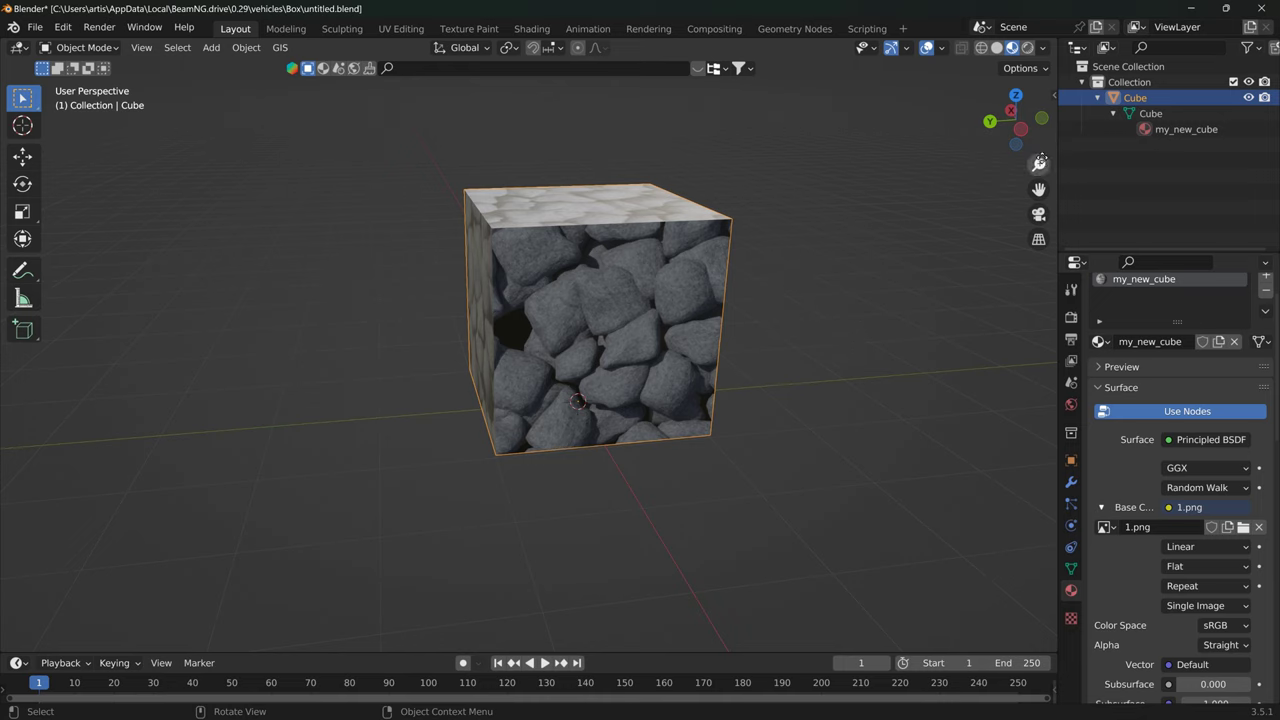
Minimize Blender and open the jbeam_exported folder inside the Box folder in File Explorer
left_click(1193, 10)
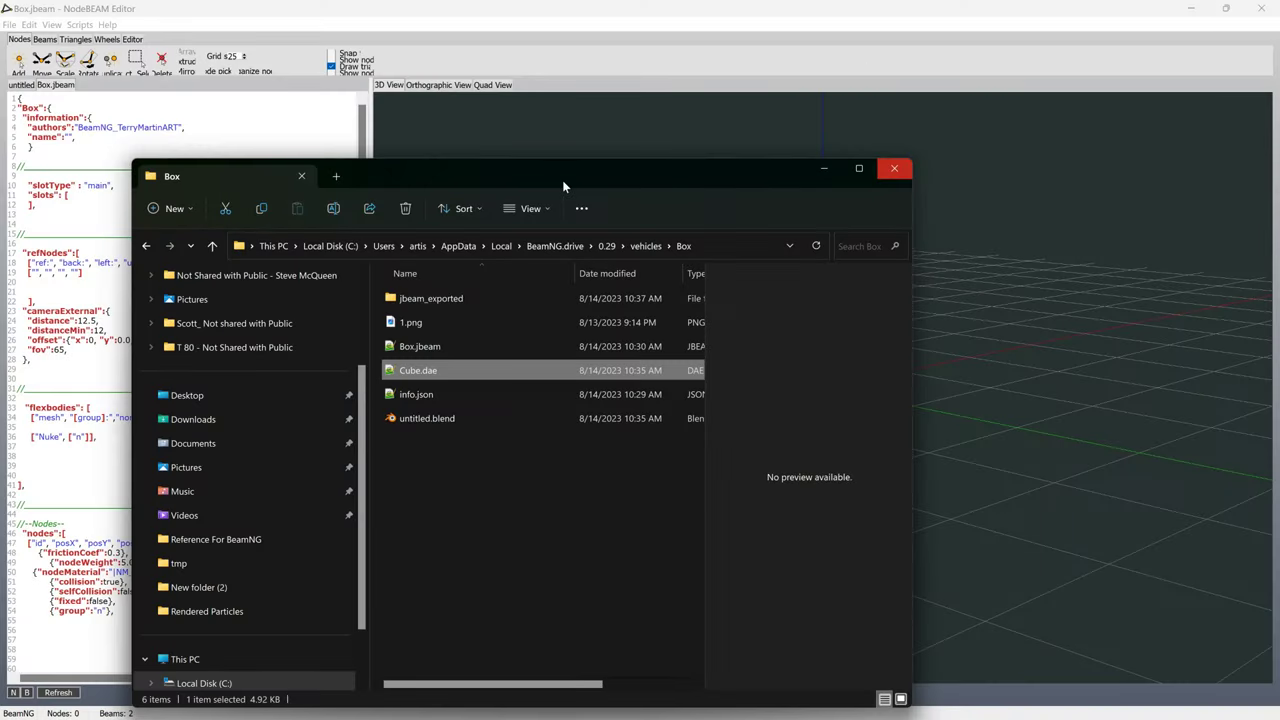
left_click(421, 300)
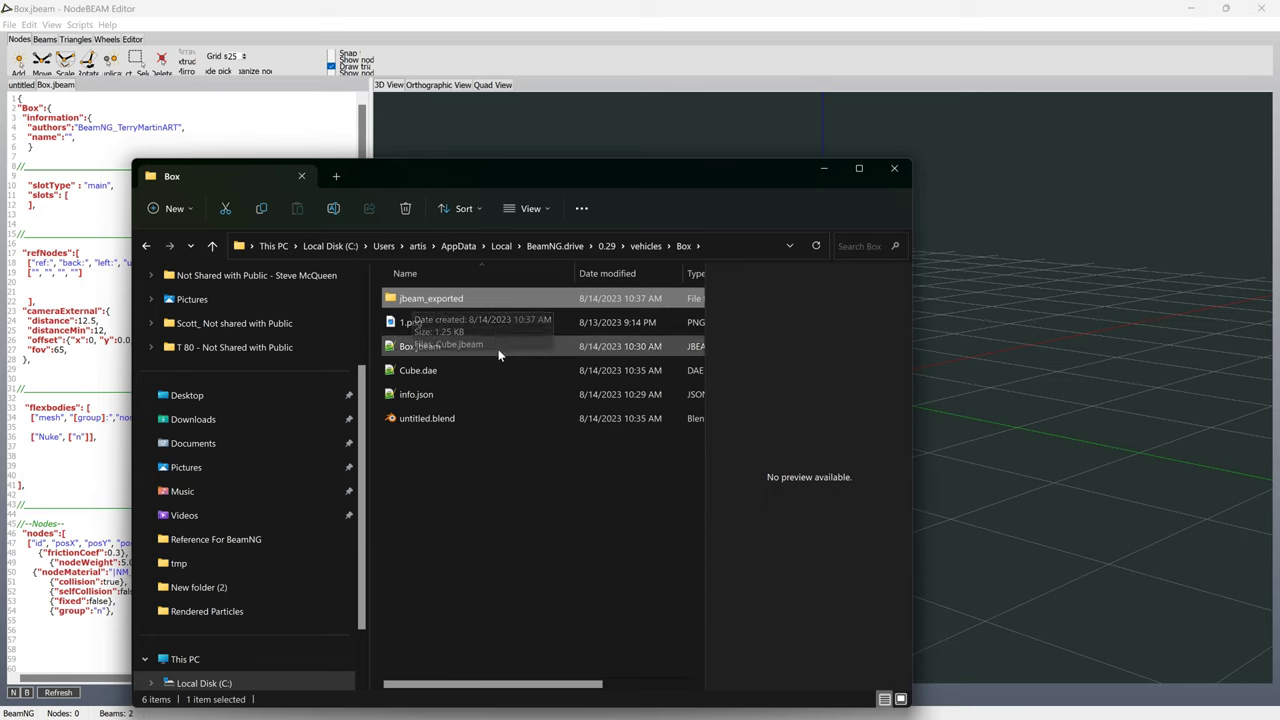
double_click(449, 298)
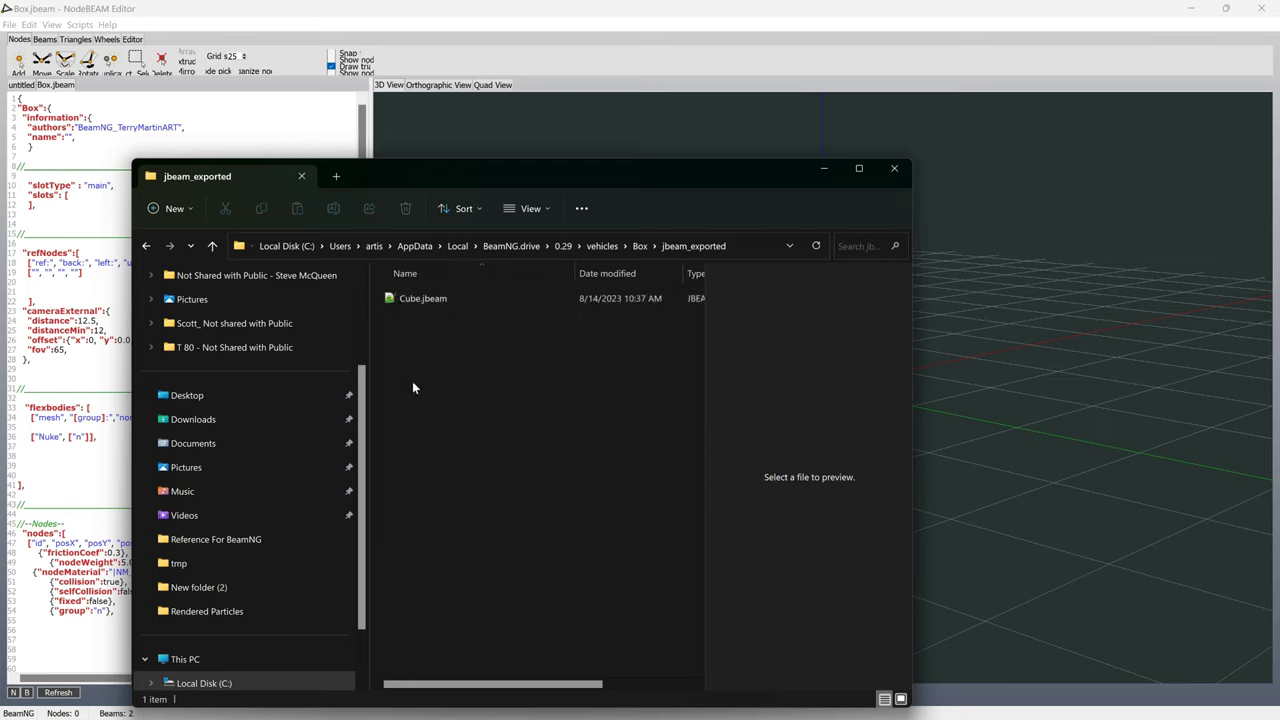
Load Cube.jbeam into NodeBEAM Editor, minimize File Explorer, and view the cube structure from a raised angle
left_click_drag(405, 315, 975, 328)
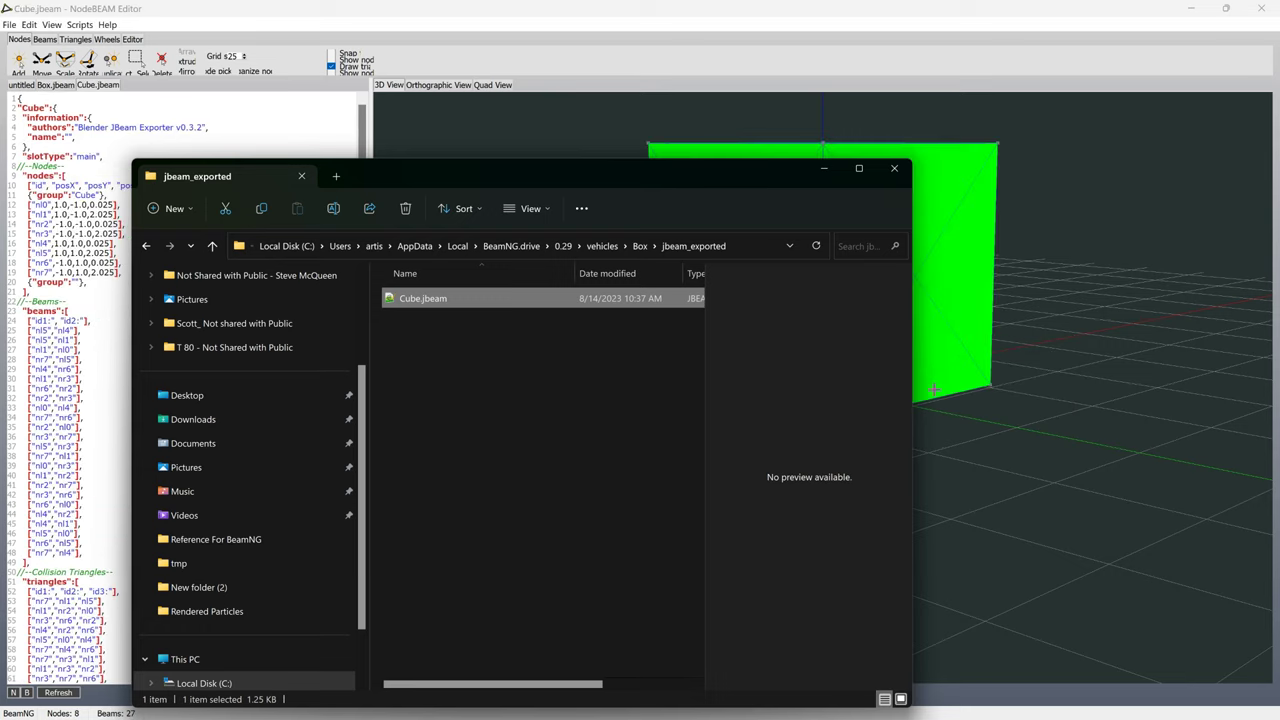
left_click(829, 170)
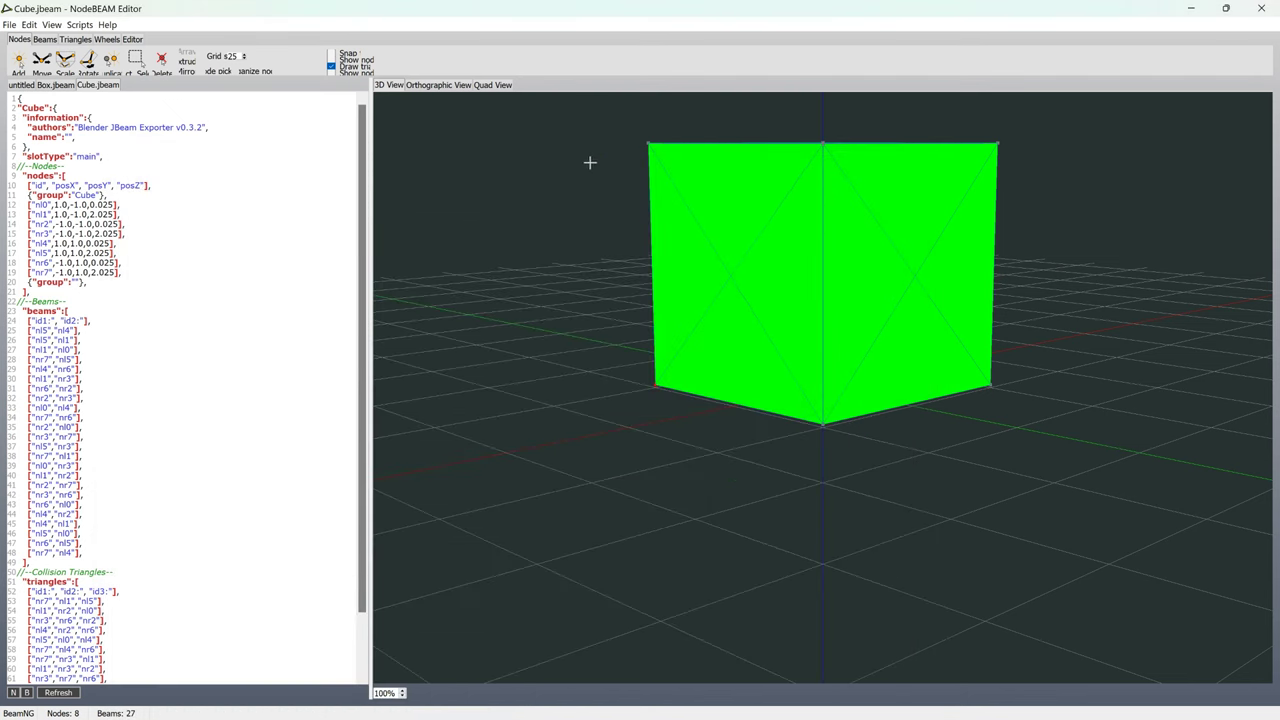
middle_click_drag(619, 201, 677, 211)
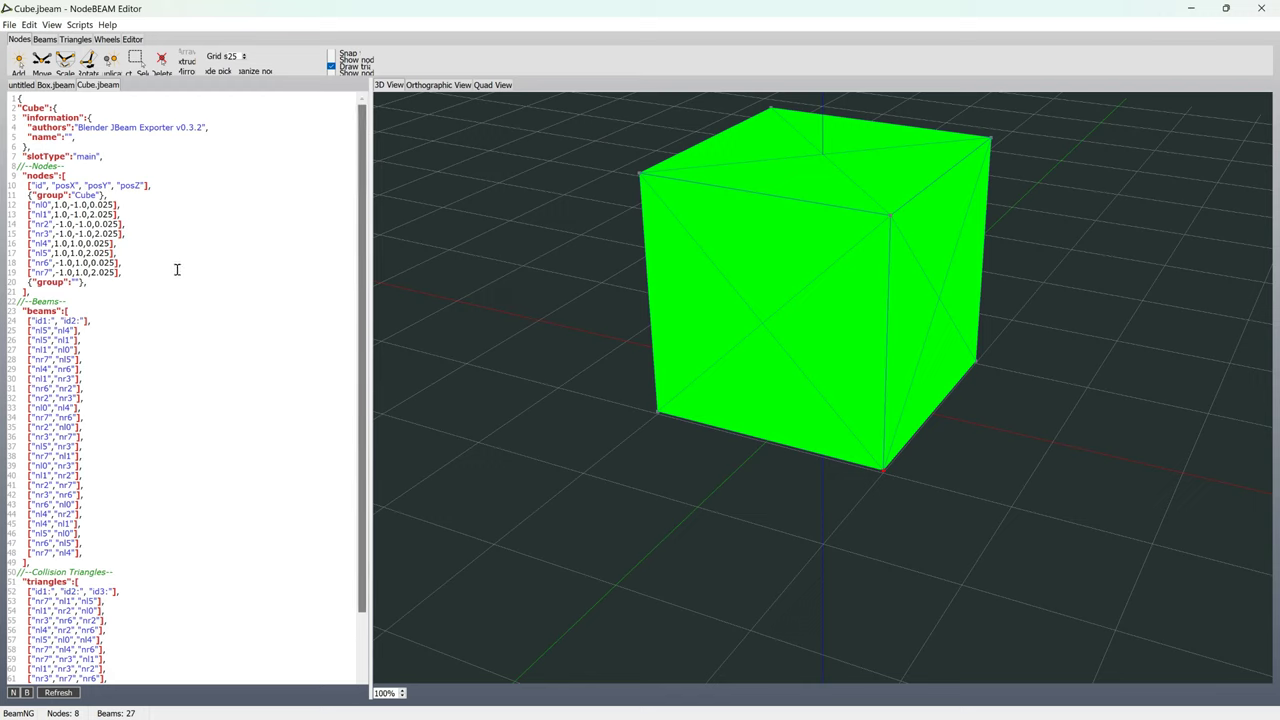
Copy the node rows nl0 to nr7 from Cube.jbeam into Box.jbeam's nodes section, below the group "n" line
left_click_drag(147, 273, 4, 212)
key("ctrl+c")
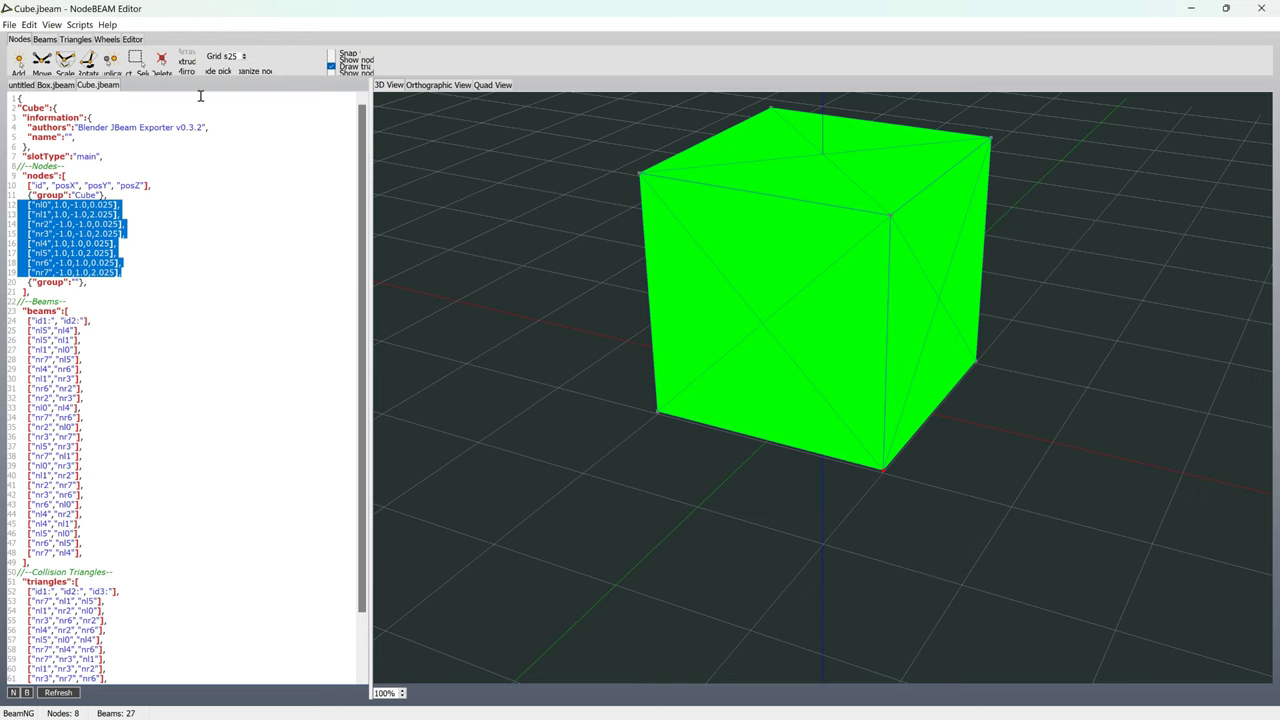
left_click(56, 86)
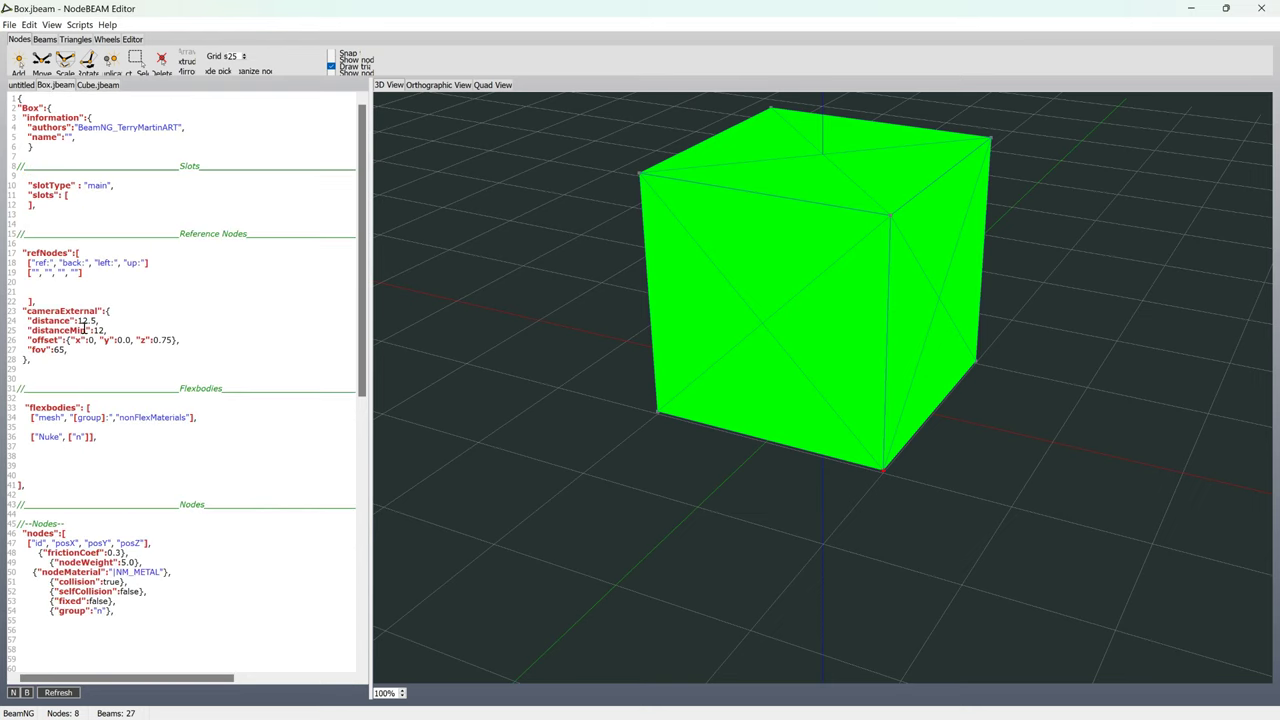
scroll(55, 521, "down", 3)
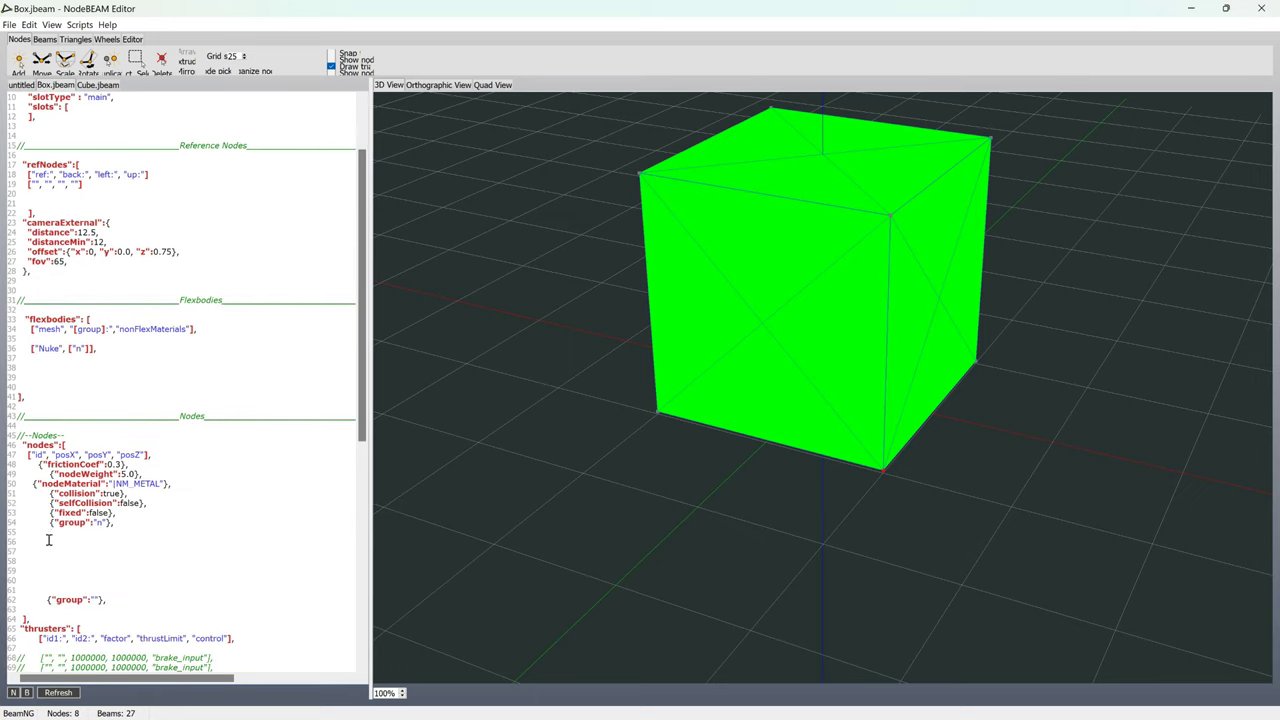
left_click(30, 540)
key("ctrl+v")
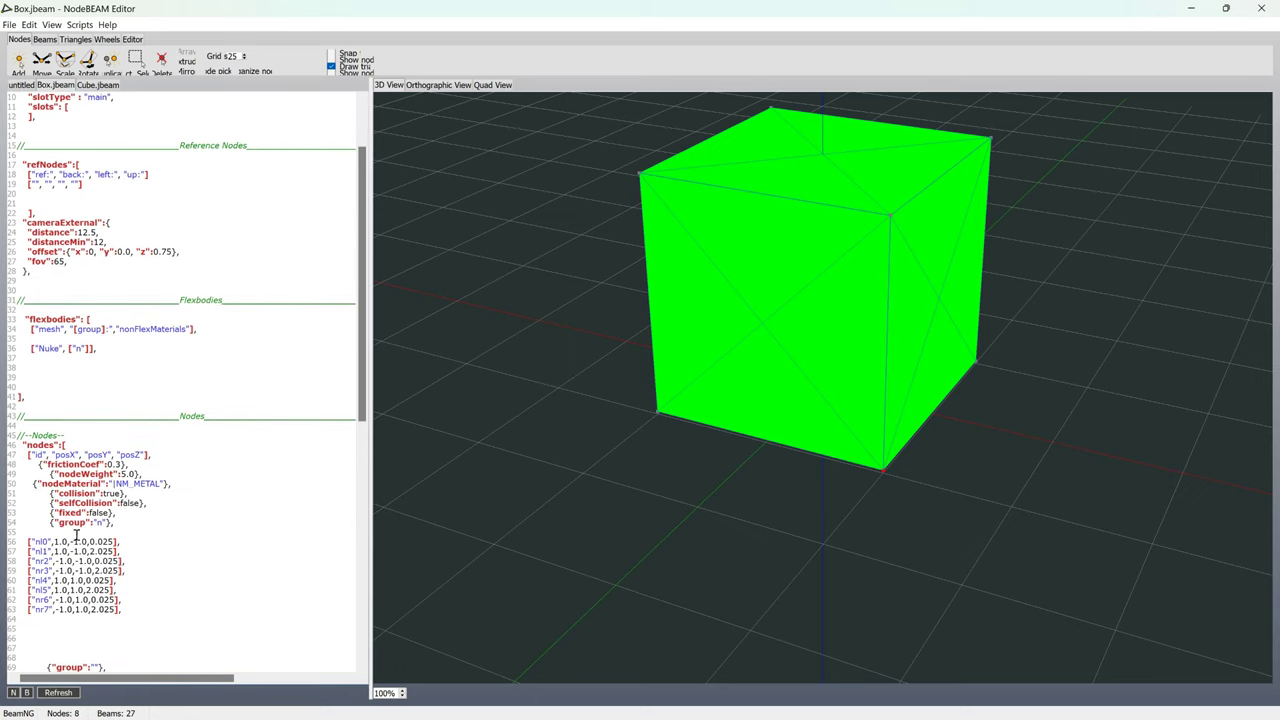
Copy all beam rows from Cube.jbeam into Box.jbeam's beams section, below the beamDeform line
left_click(94, 85)
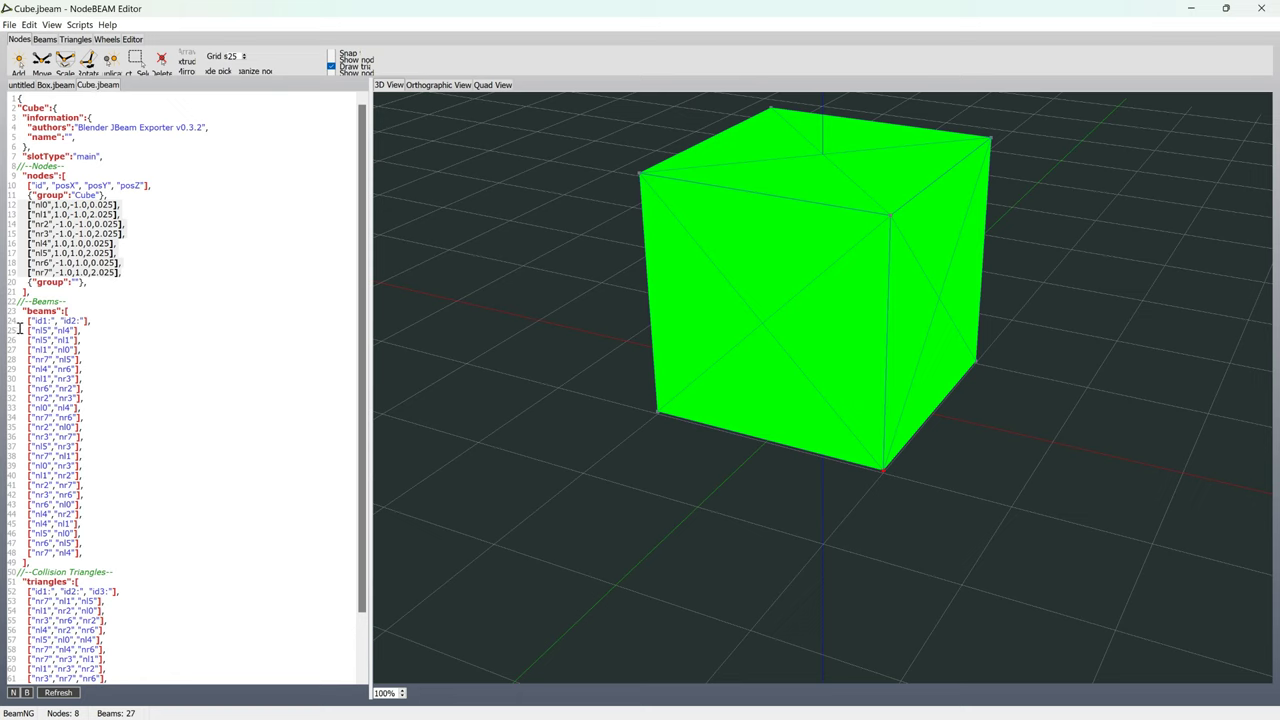
left_click_drag(20, 328, 155, 550)
key("ctrl+c")
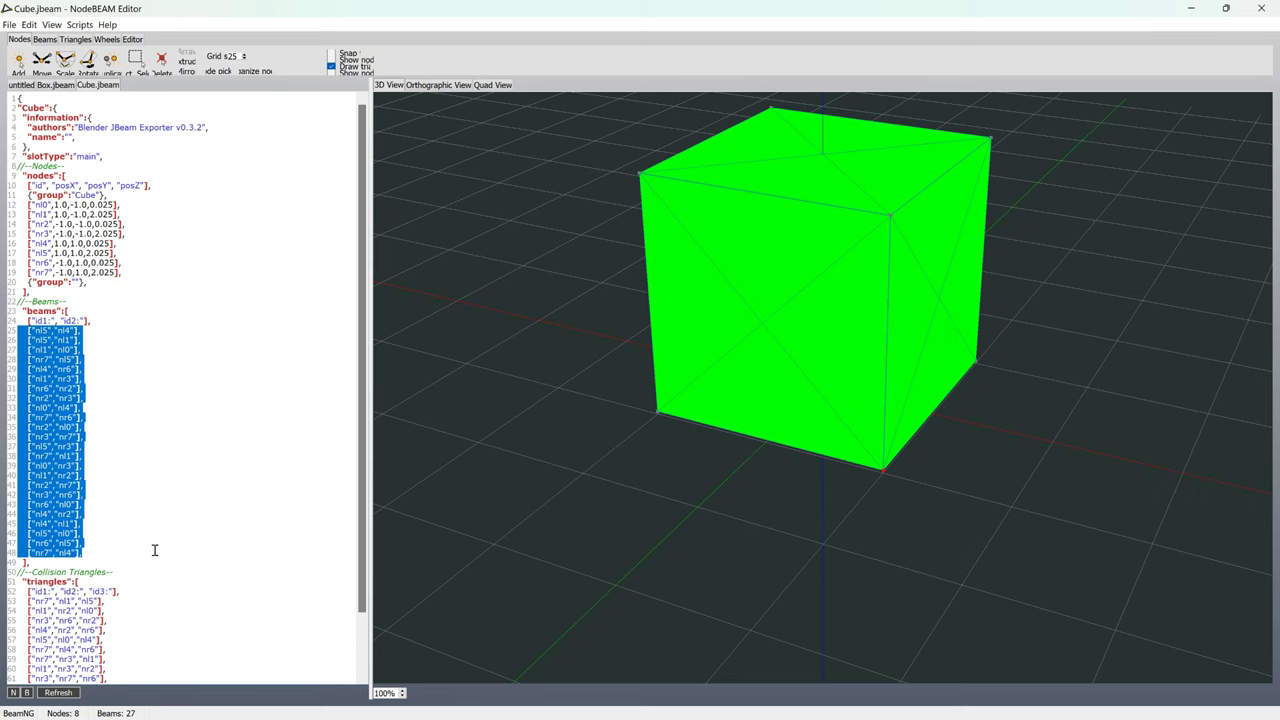
left_click(52, 86)
scroll(105, 365, "down", 4)
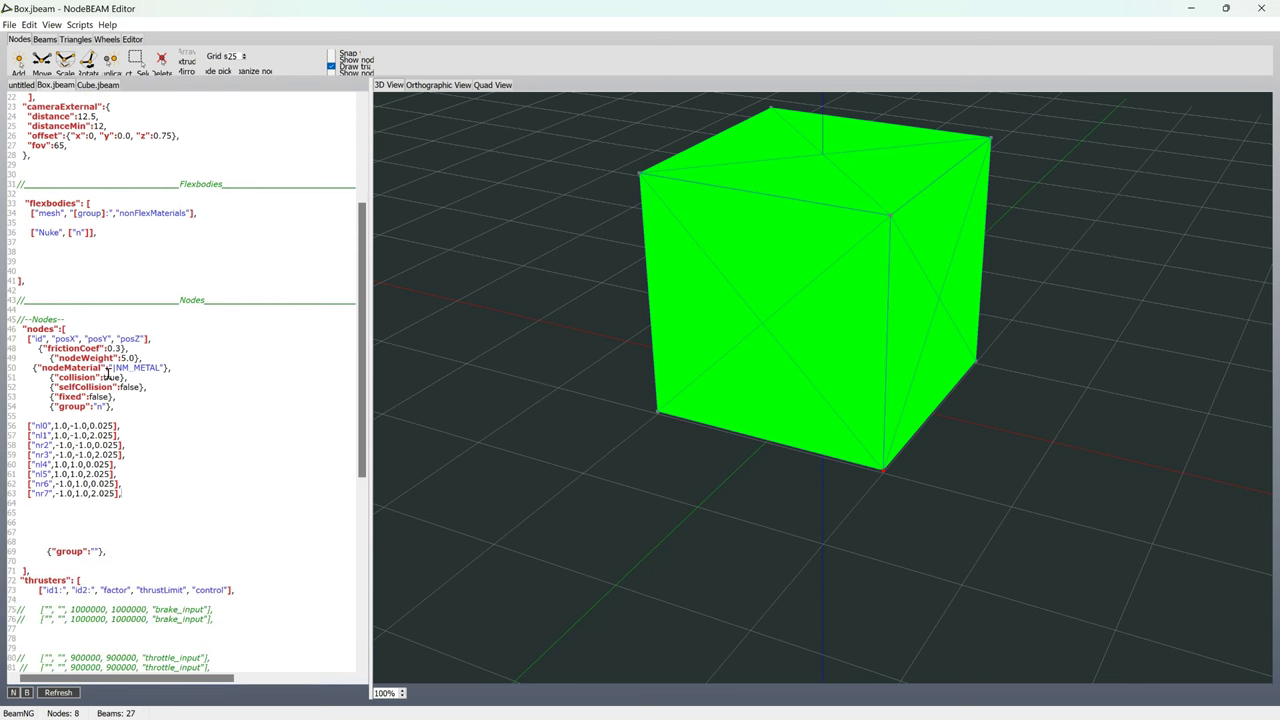
scroll(108, 375, "down", 12)
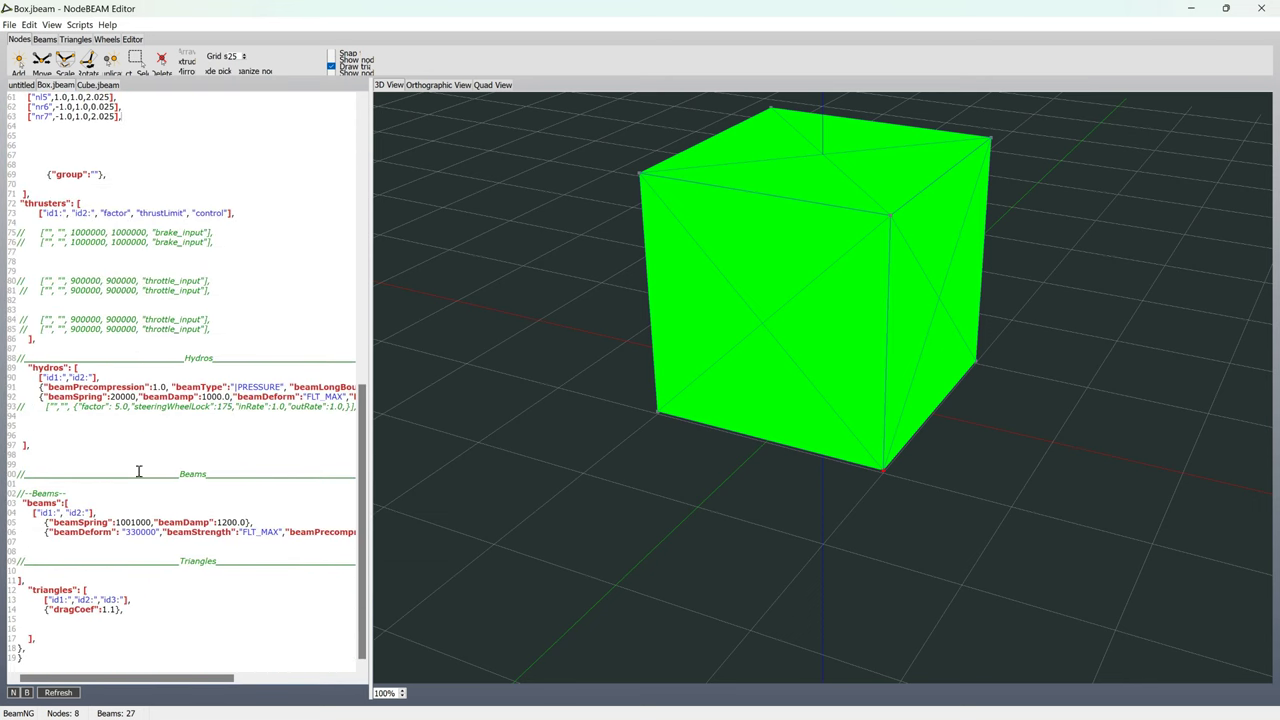
left_click(22, 542)
key("ctrl+v")
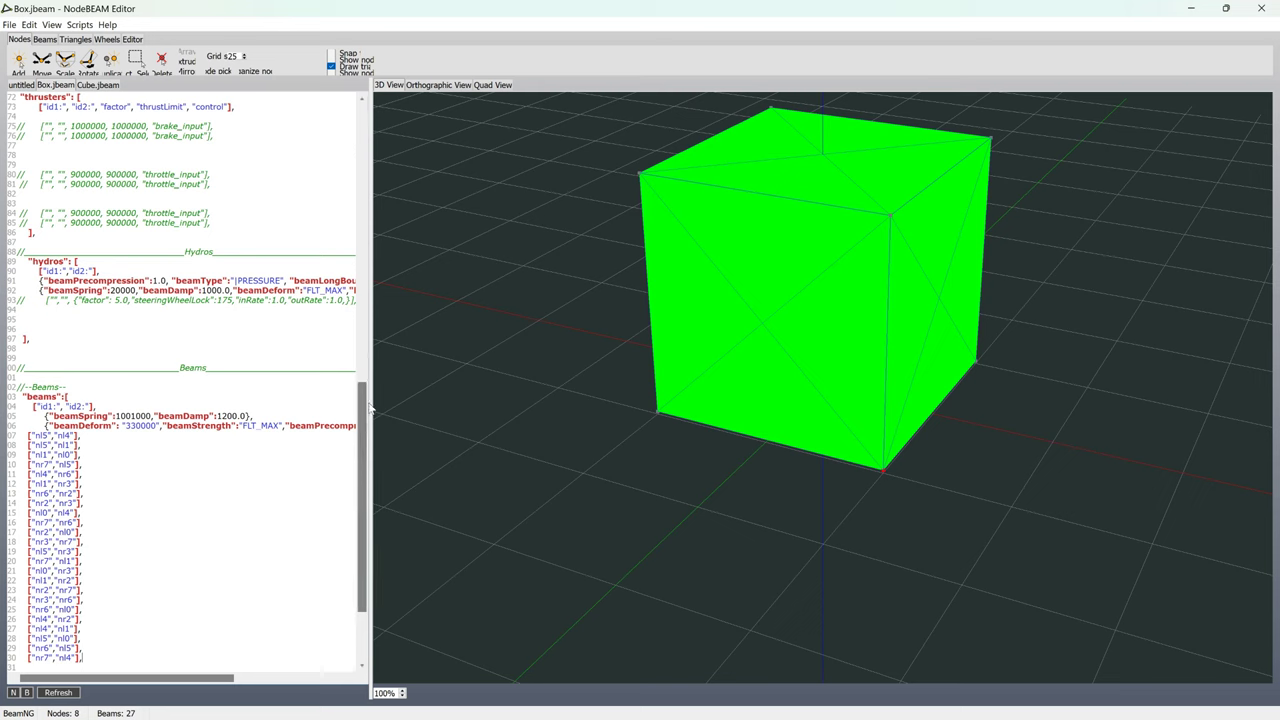
Copy all collision triangle rows from Cube.jbeam into Box.jbeam's triangles section, below the dragCoef line
left_click(106, 85)
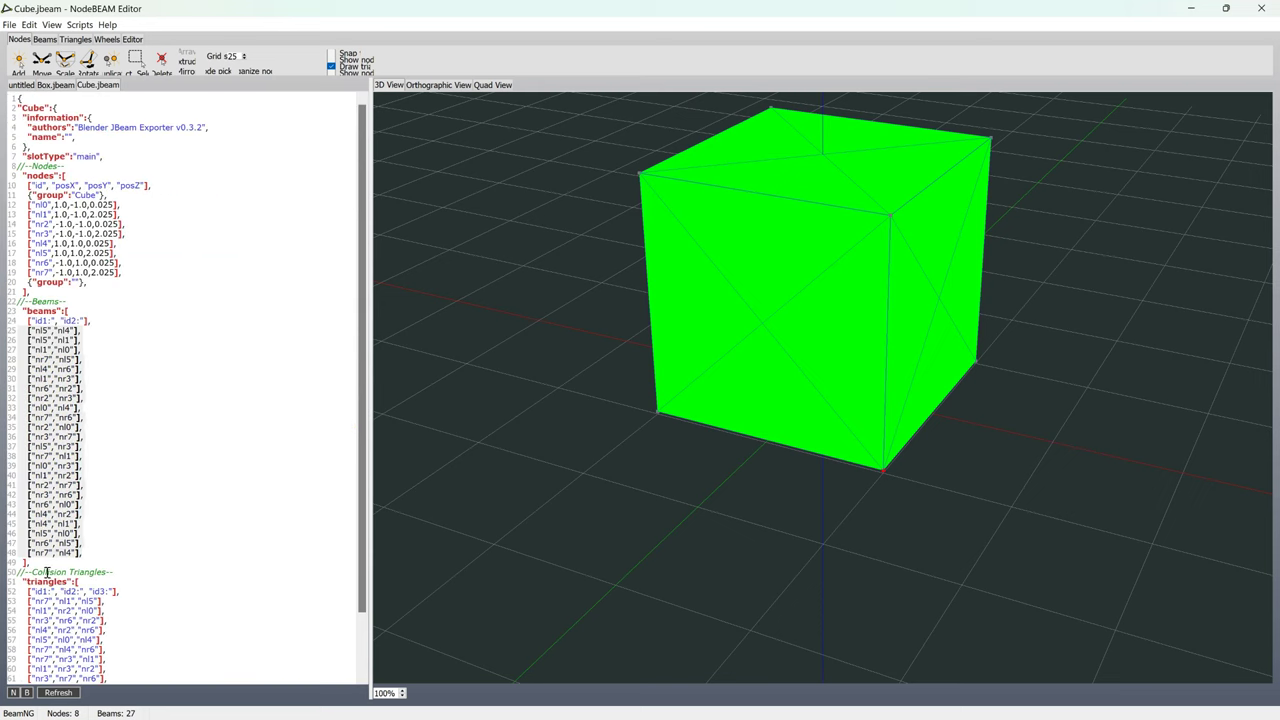
left_click_drag(17, 601, 130, 643)
key("ctrl+c")
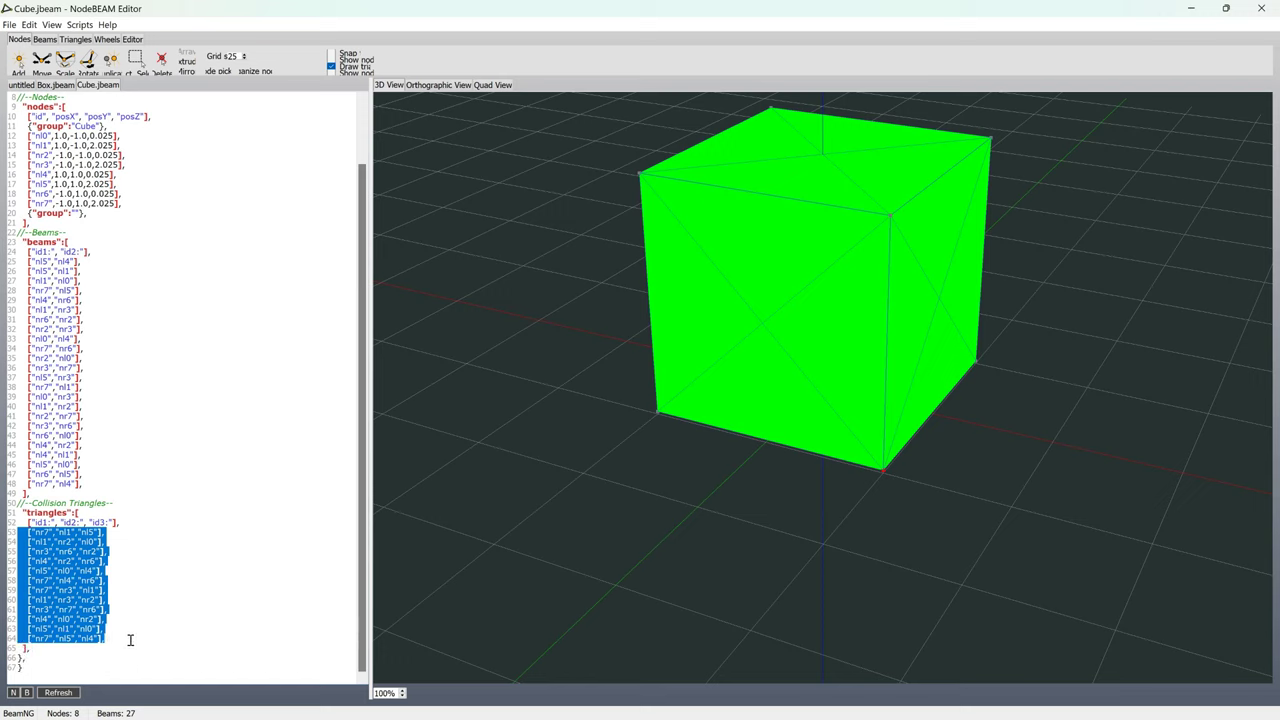
left_click(57, 85)
scroll(322, 407, "down", 4)
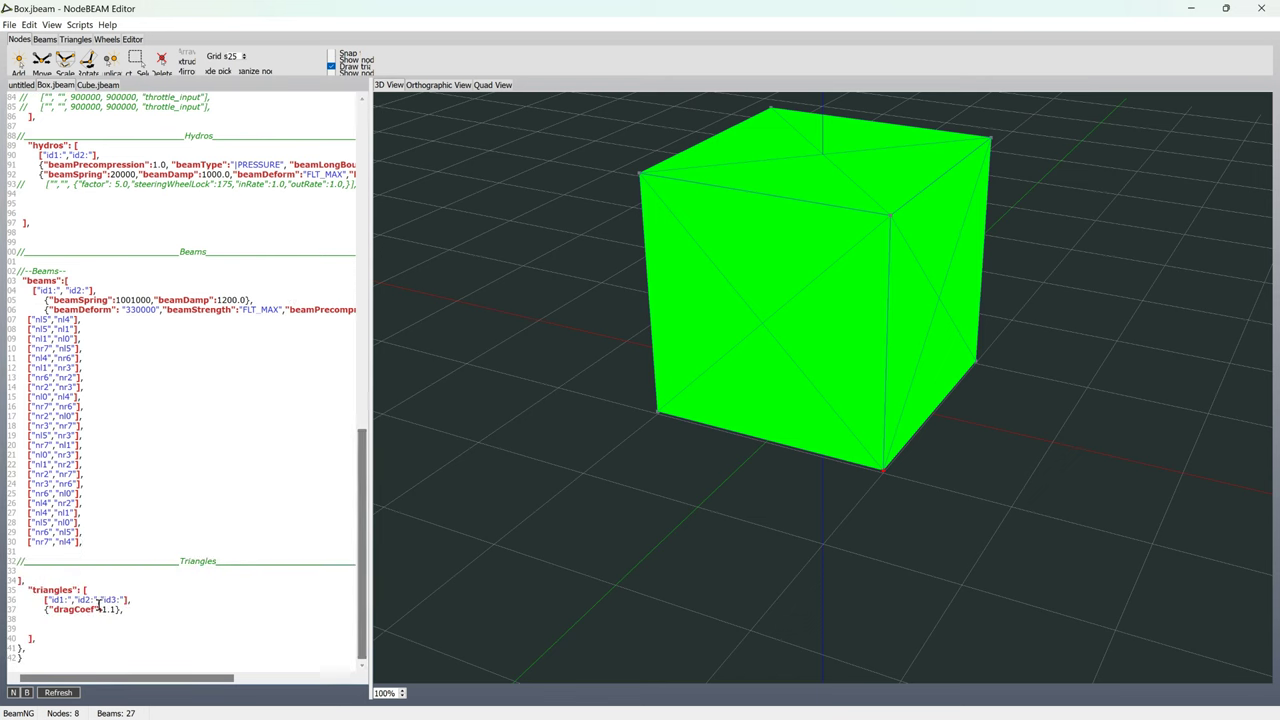
left_click(21, 618)
key("ctrl+v")
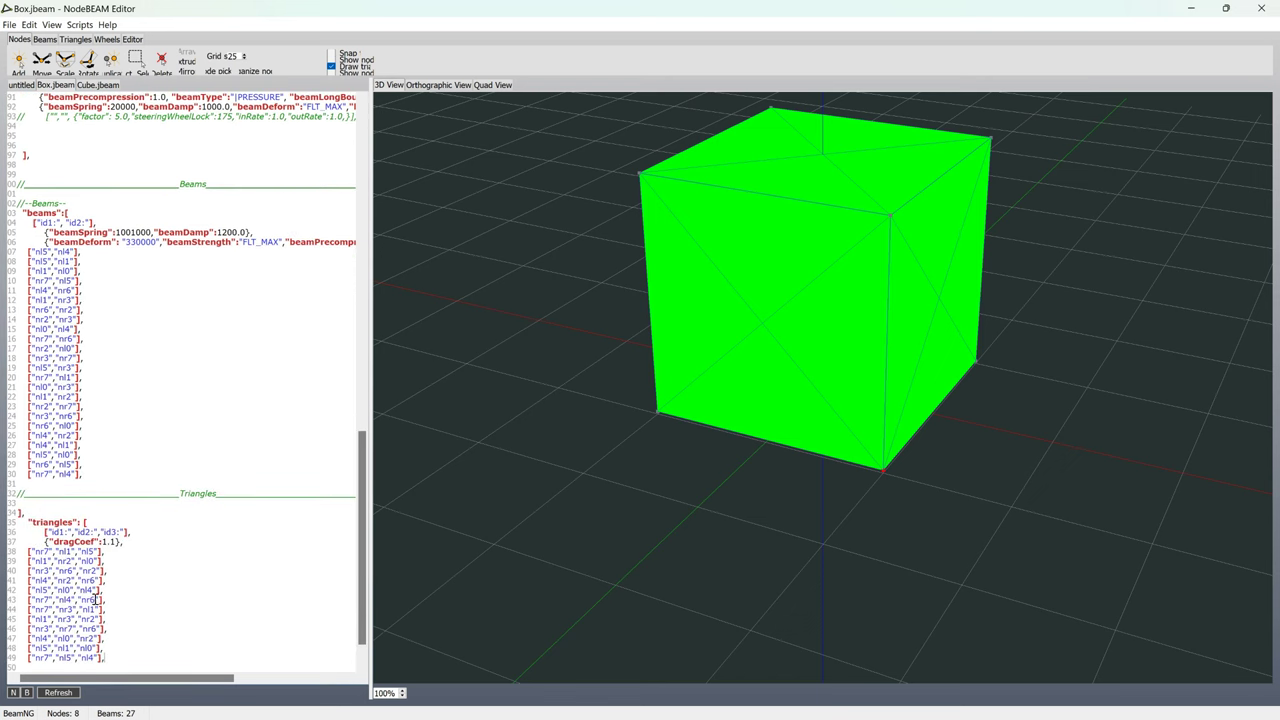
Go back to the start of Box.jbeam, inspect the cube's corners in 3D, and turn on the node name display
left_click_drag(360, 485, 355, 149)
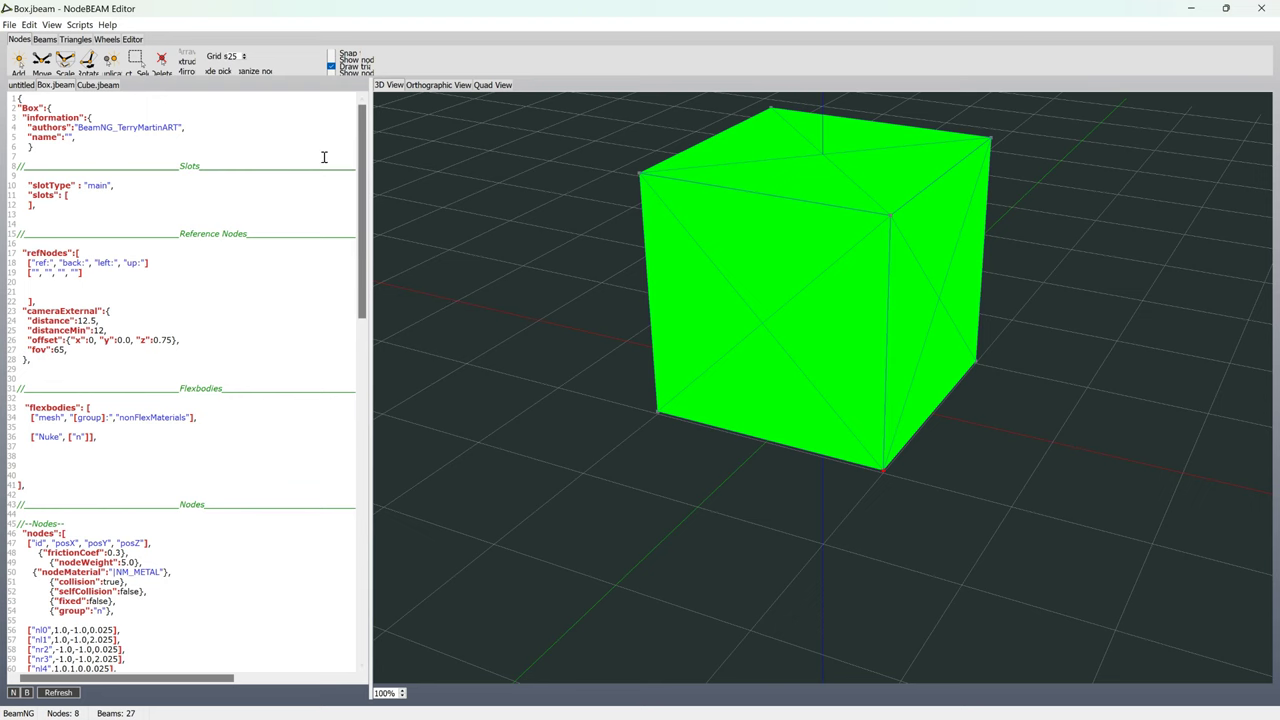
middle_click_drag(491, 205, 597, 220)
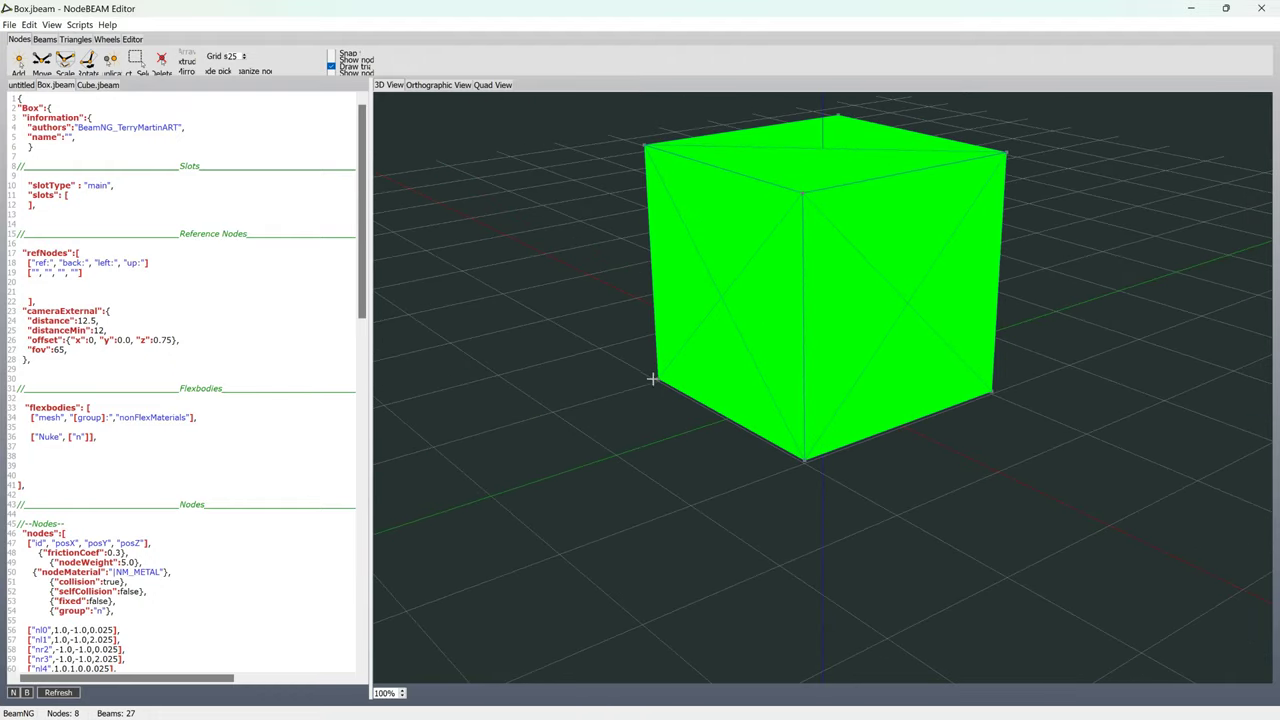
middle_click_drag(656, 380, 832, 402)
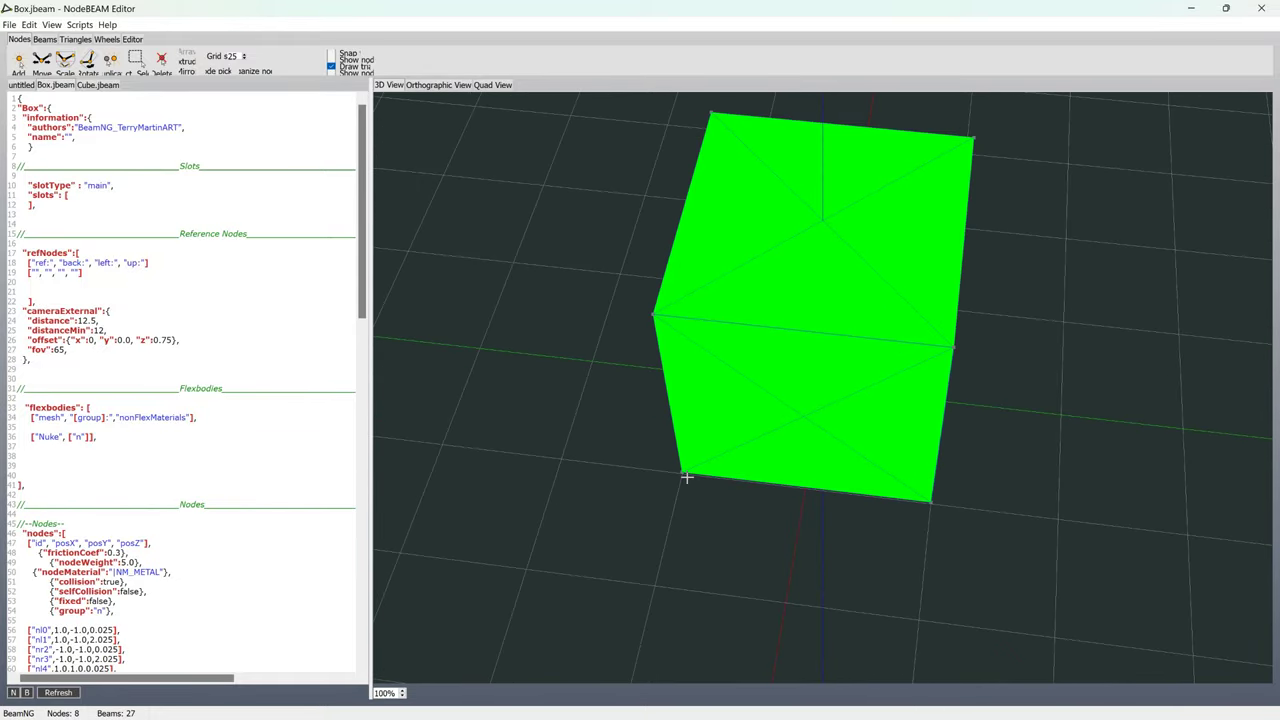
middle_click_drag(733, 289, 669, 177)
middle_click_drag(654, 300, 690, 400)
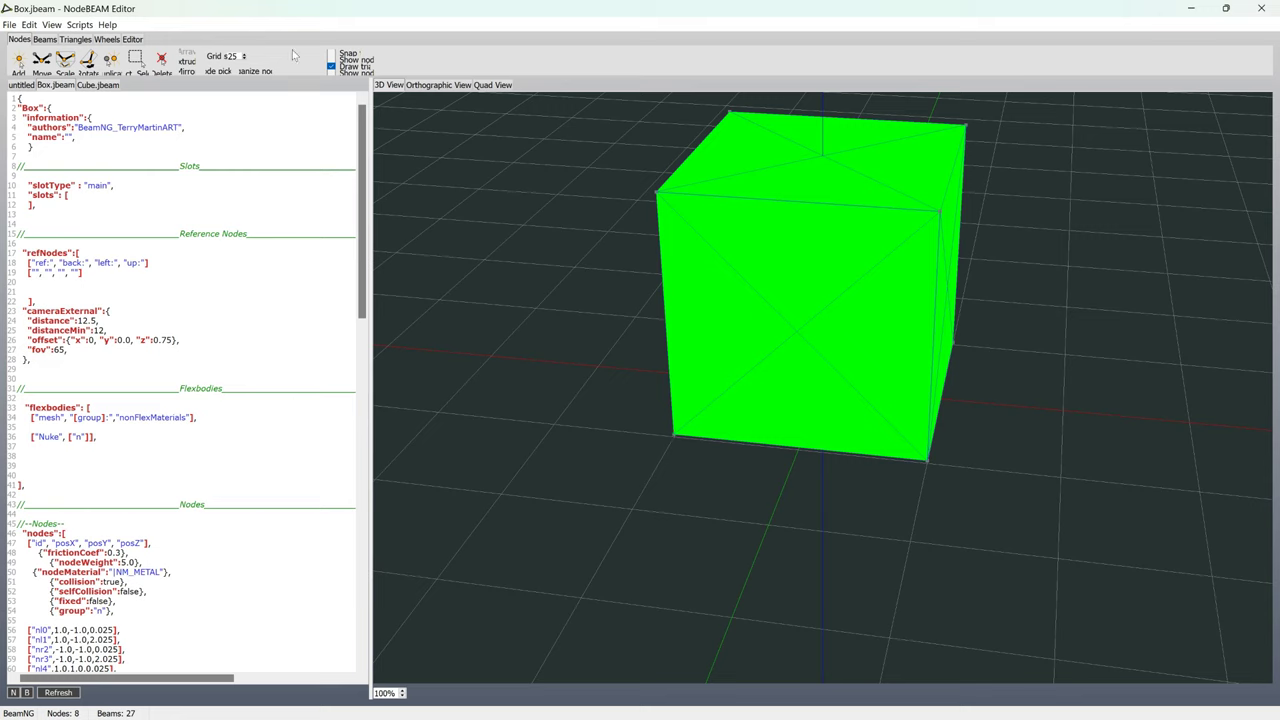
left_click(331, 73)
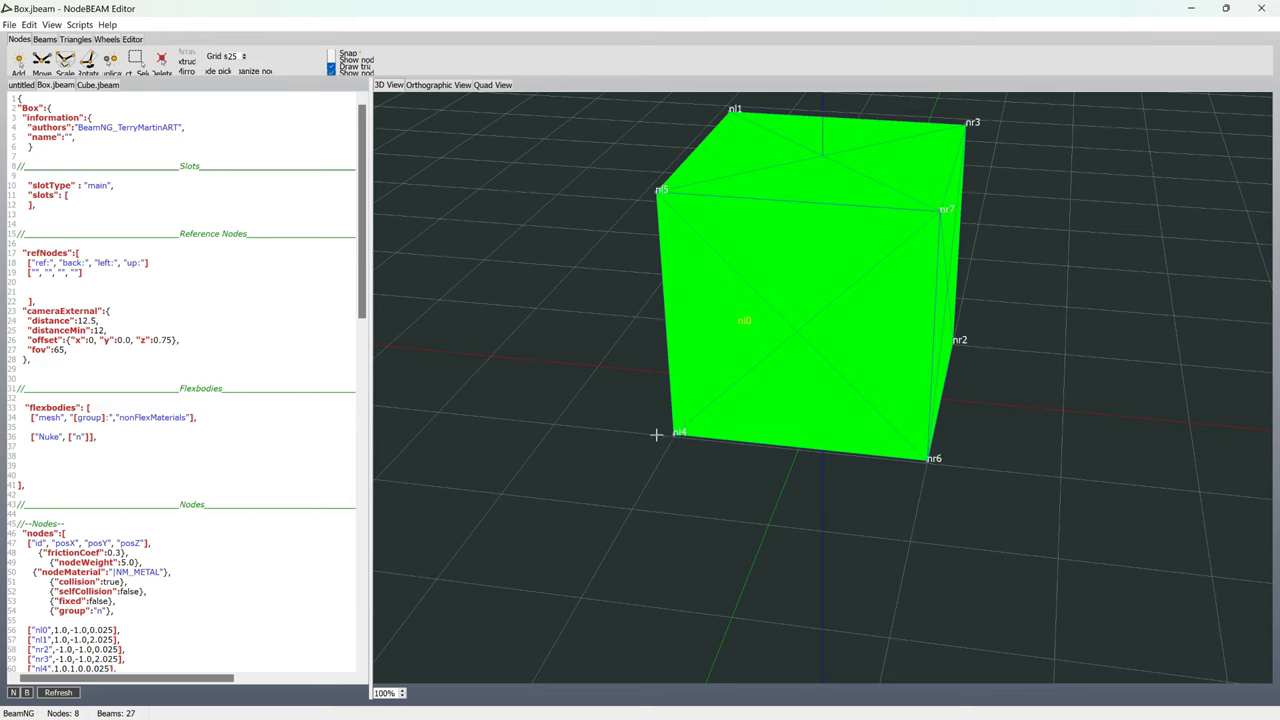
Fill in the refNodes row with nl4 as ref, nl0 as back, nr6 as left and nl5 as up
left_click(35, 272)
type("nl4")
middle_click_drag(666, 438, 554, 435)
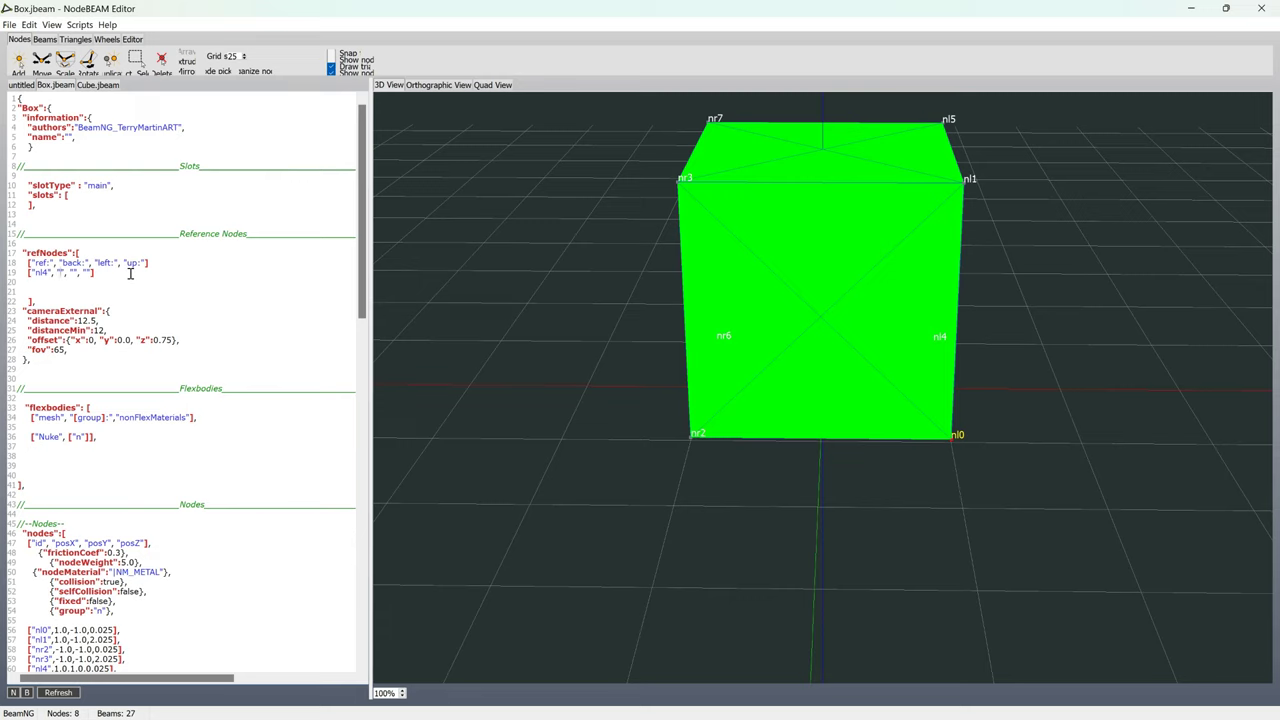
type("nl0")
left_click(86, 272)
type("nl")
type("6")
middle_click_drag(943, 340, 987, 354)
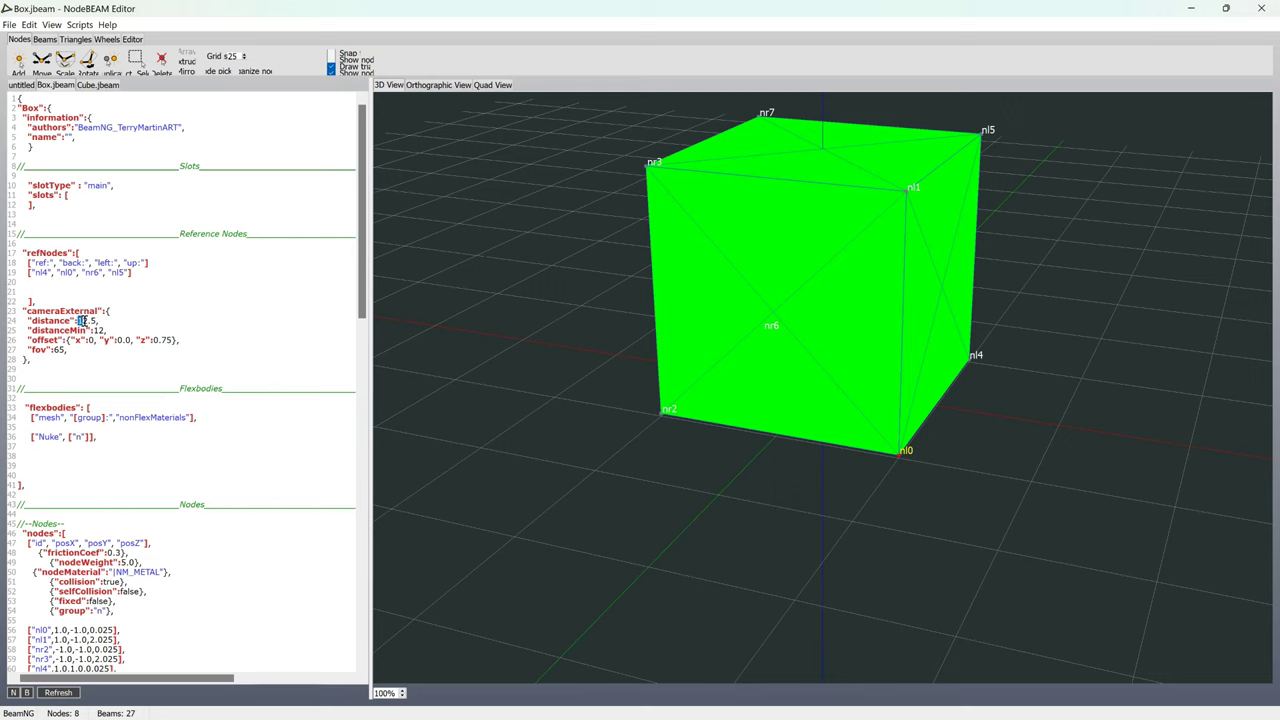
Set the external camera's distance and distanceMin to 3 and its z offset to 0.75
left_click_drag(88, 320, 97, 326)
type("3")
left_click_drag(93, 330, 100, 331)
type("3")
left_click_drag(161, 340, 168, 341)
type("75")
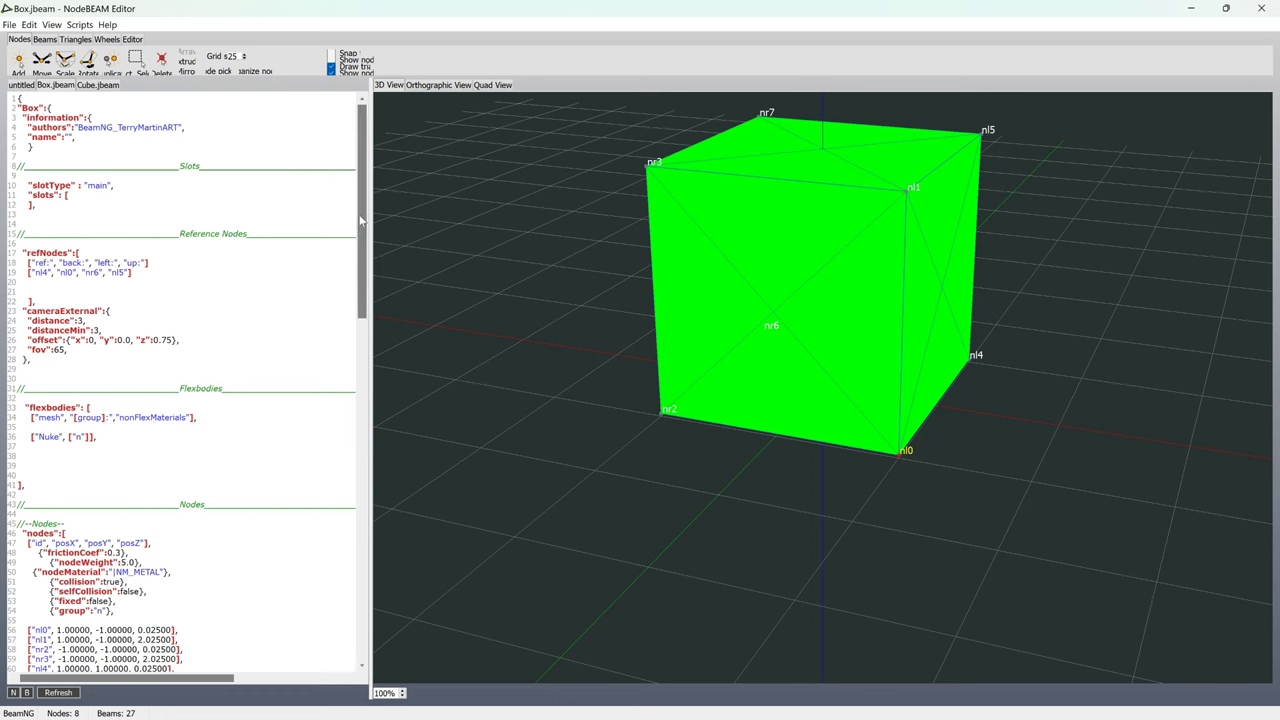
left_click_drag(361, 220, 343, 270)
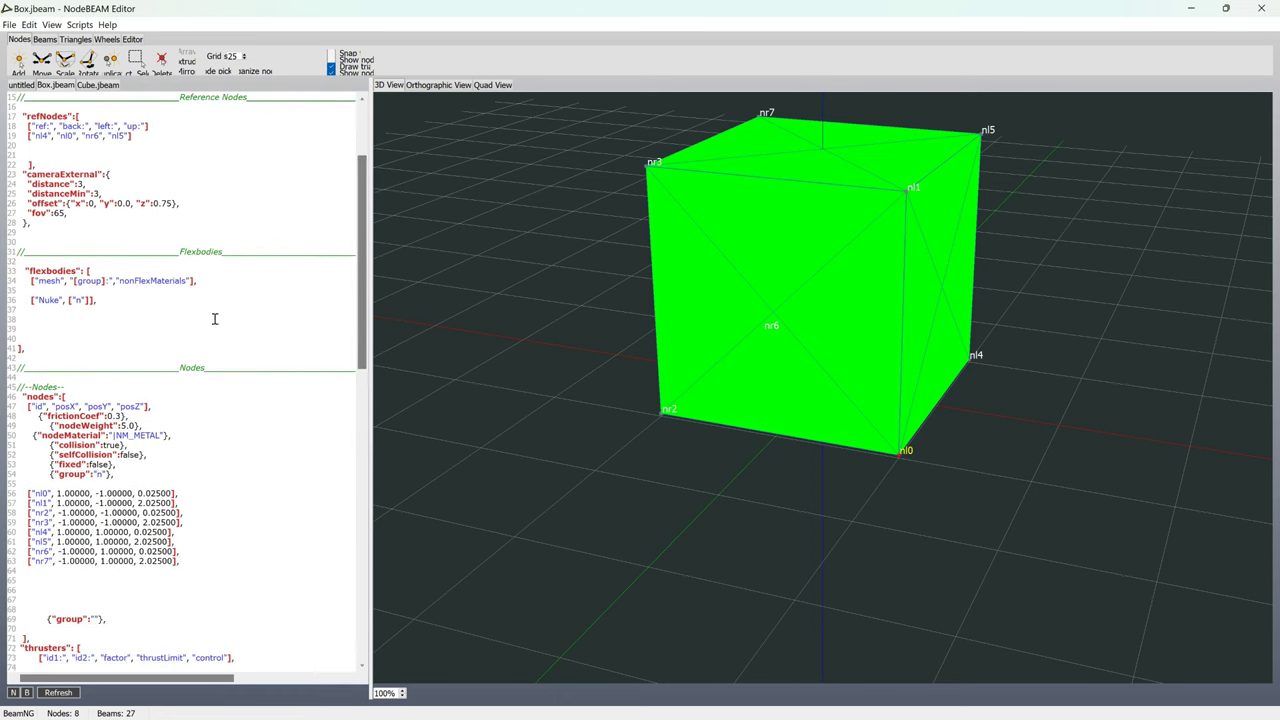
Replace the flexbody mesh name Nuke with Cube, set the flexbody and node group to a, and save Box.jbeam
left_click_drag(39, 302, 55, 303)
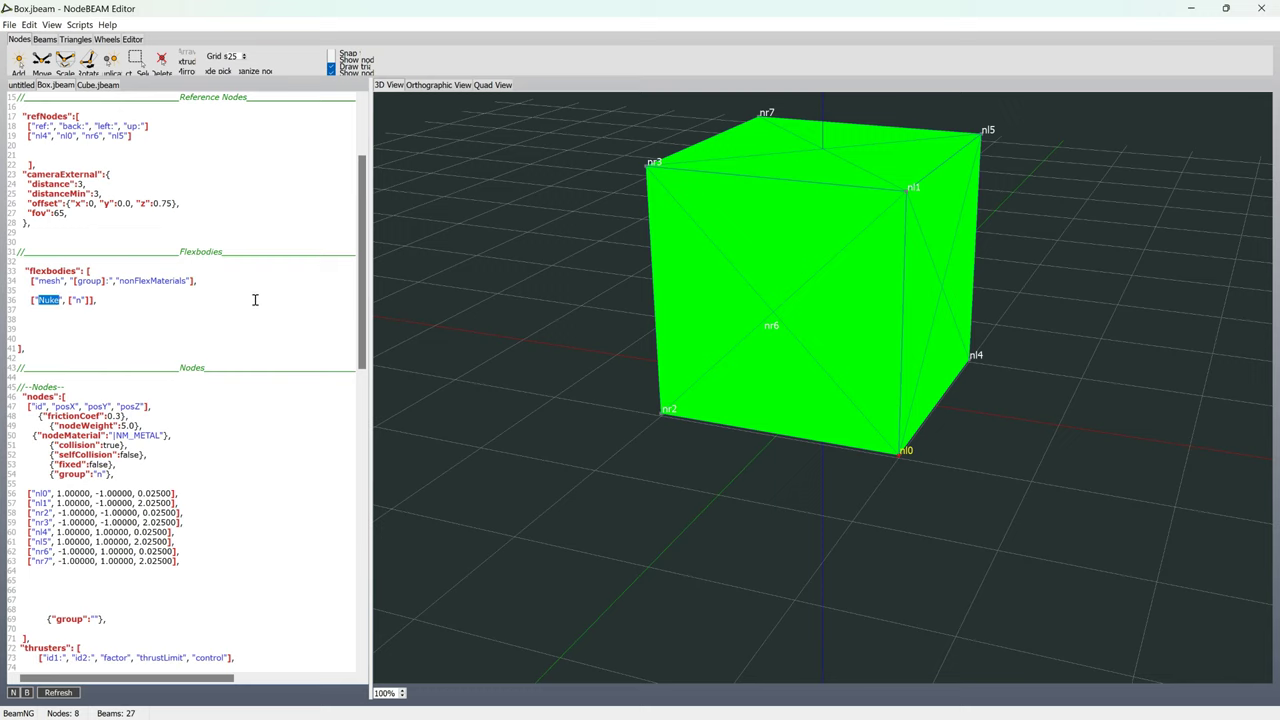
type("Cube")
type("a")
left_click(10, 25)
left_click(40, 141)
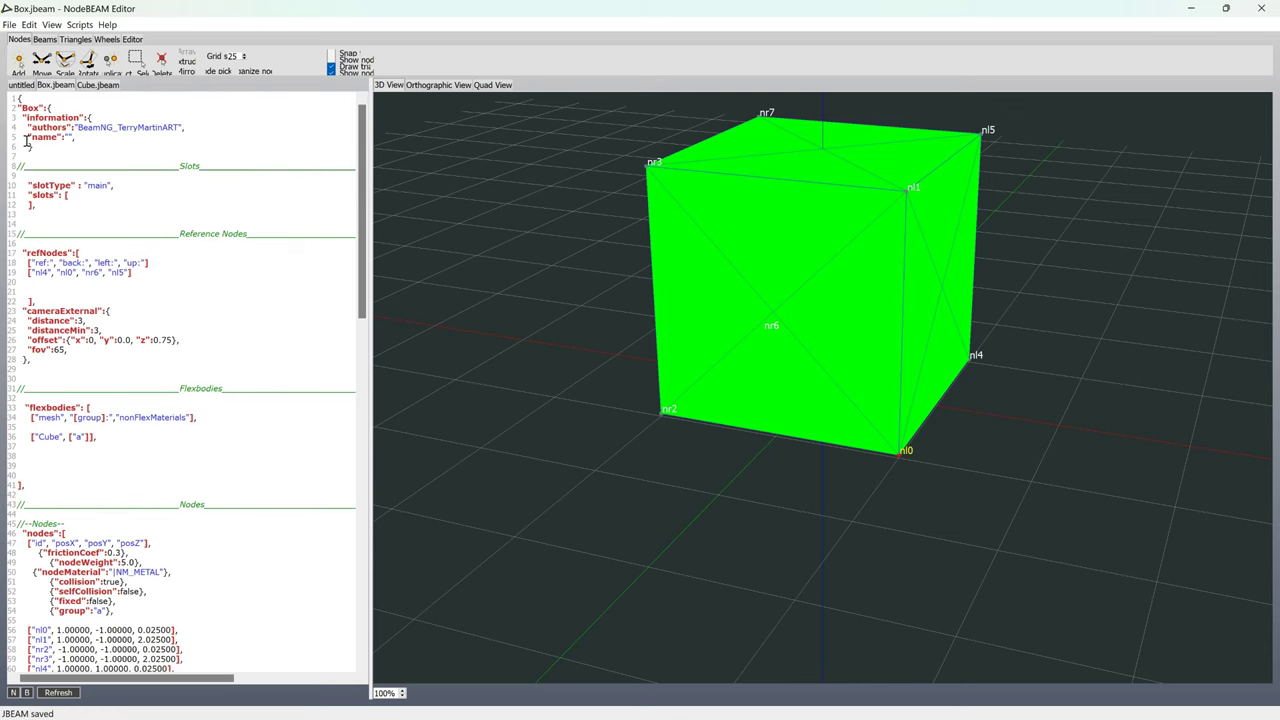
Switch to Blender, capture the textured cube with viewport overlays hidden, and paste the screenshot into GIMP as a new image
left_click(1190, 7)
left_click(1114, 26)
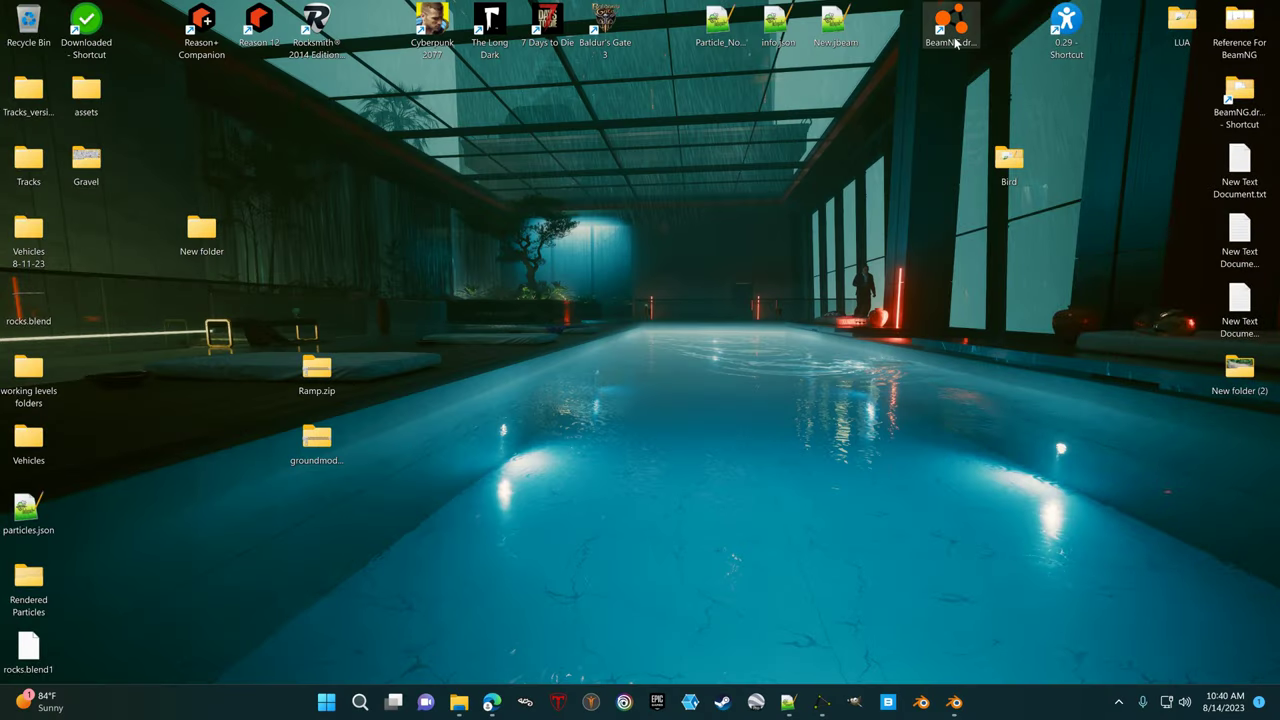
left_click(956, 701)
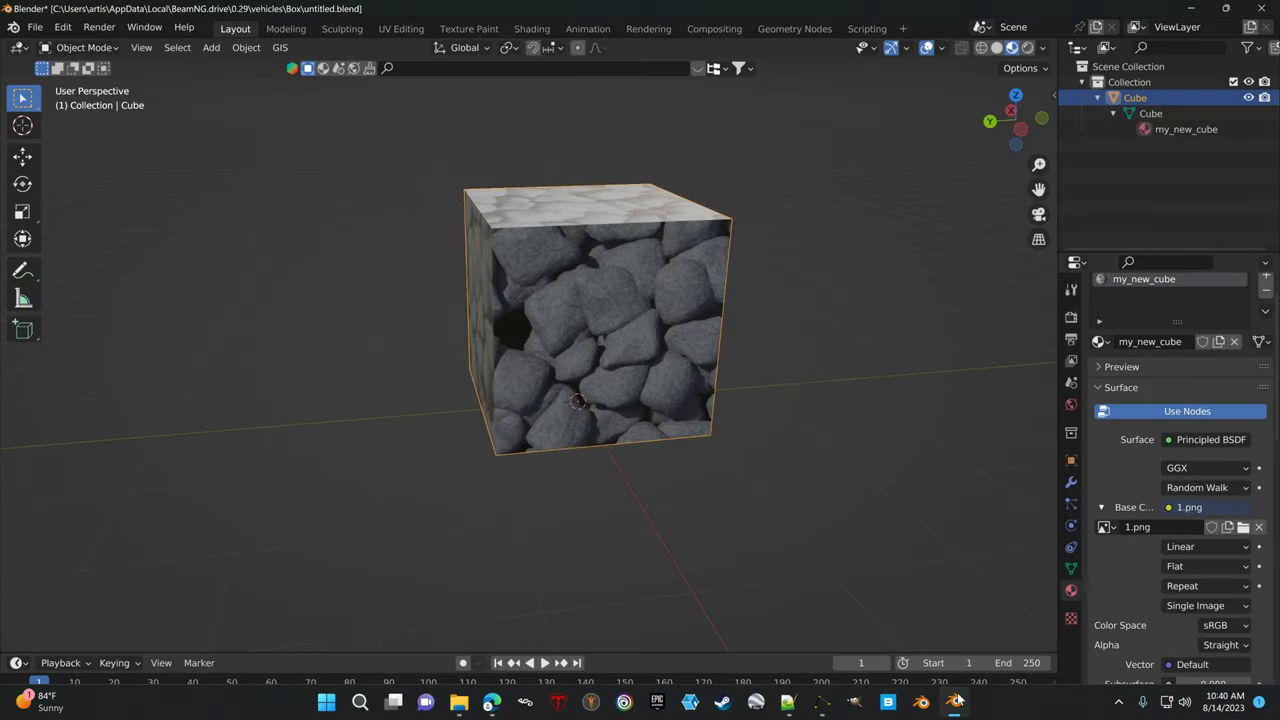
middle_click_drag(686, 468, 720, 463)
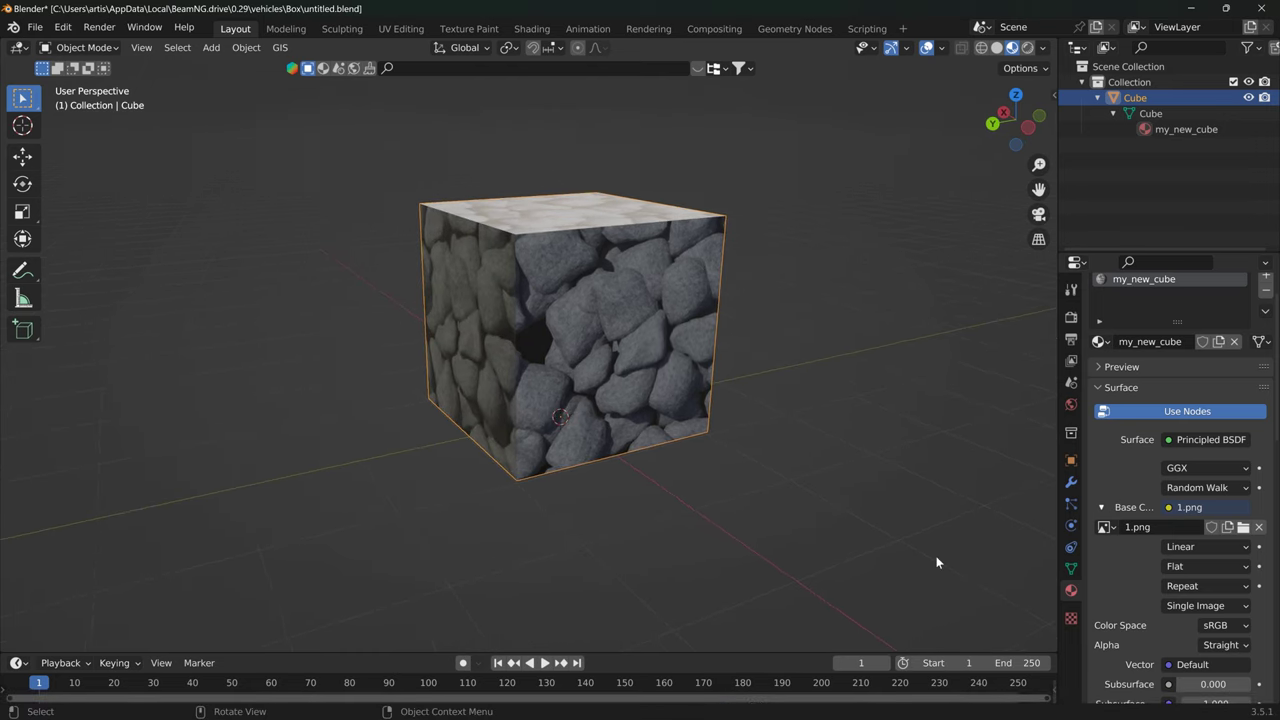
left_click(926, 47)
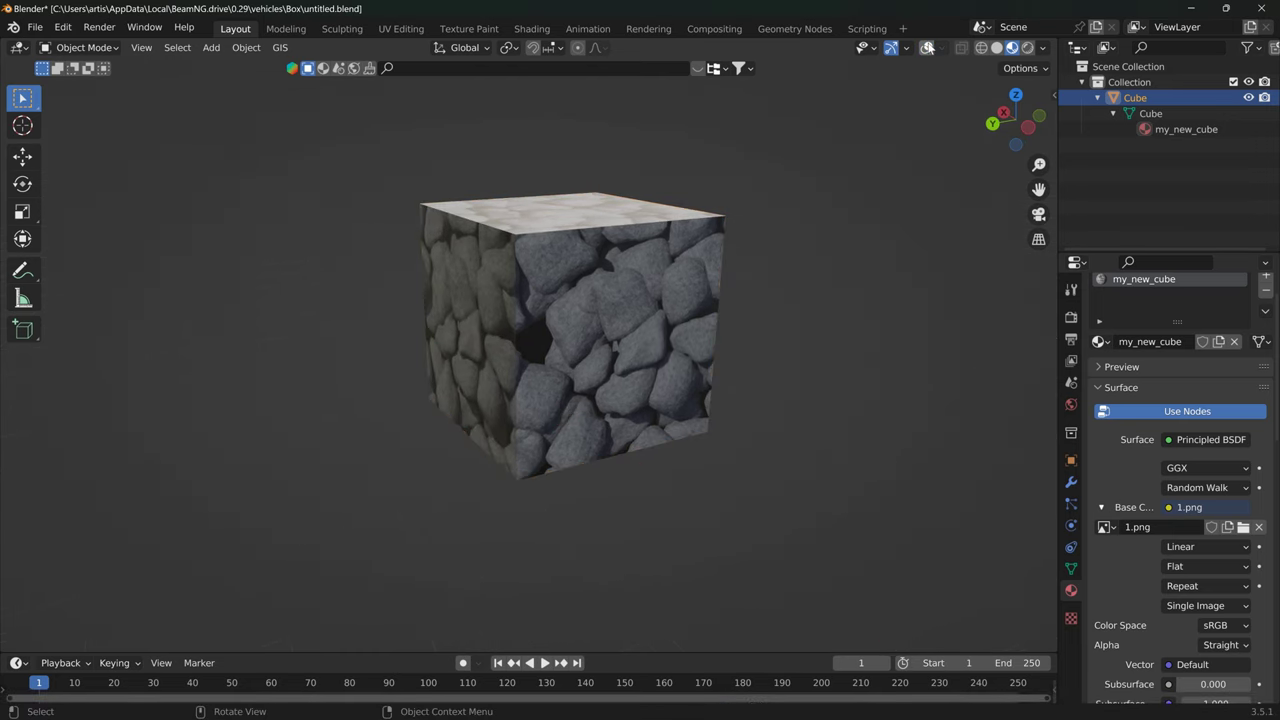
left_click(925, 48)
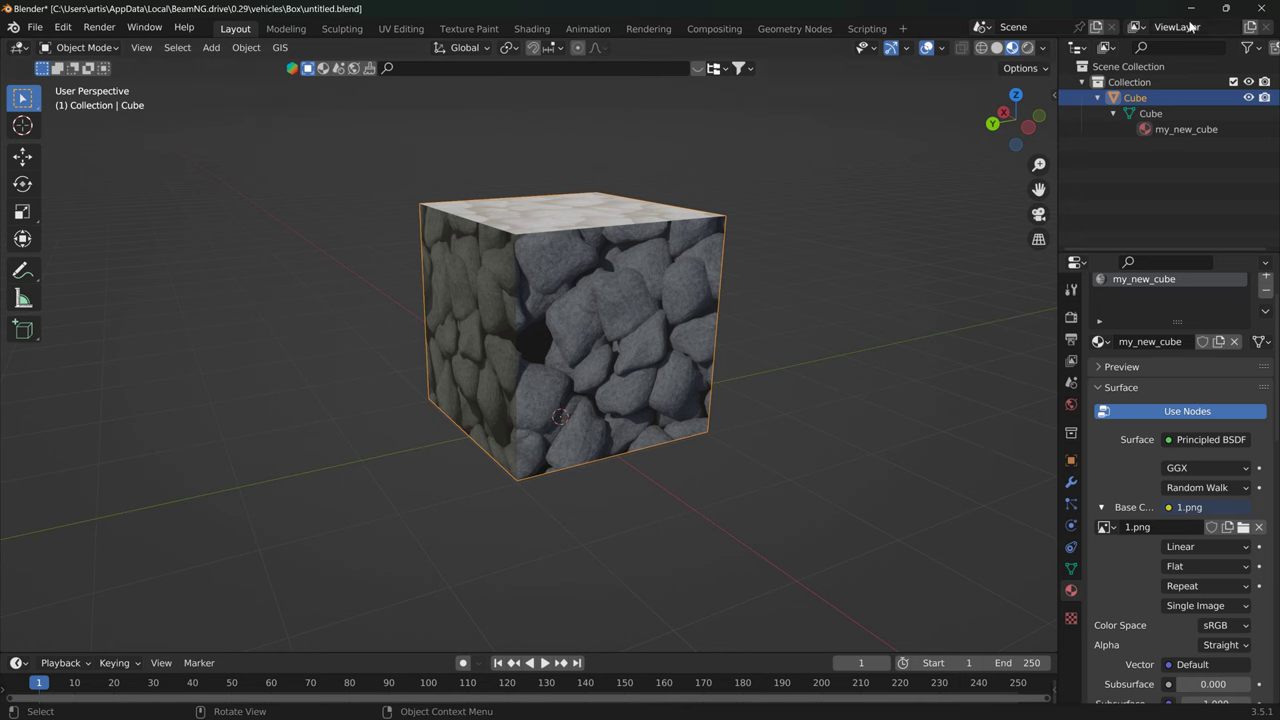
left_click(1192, 10)
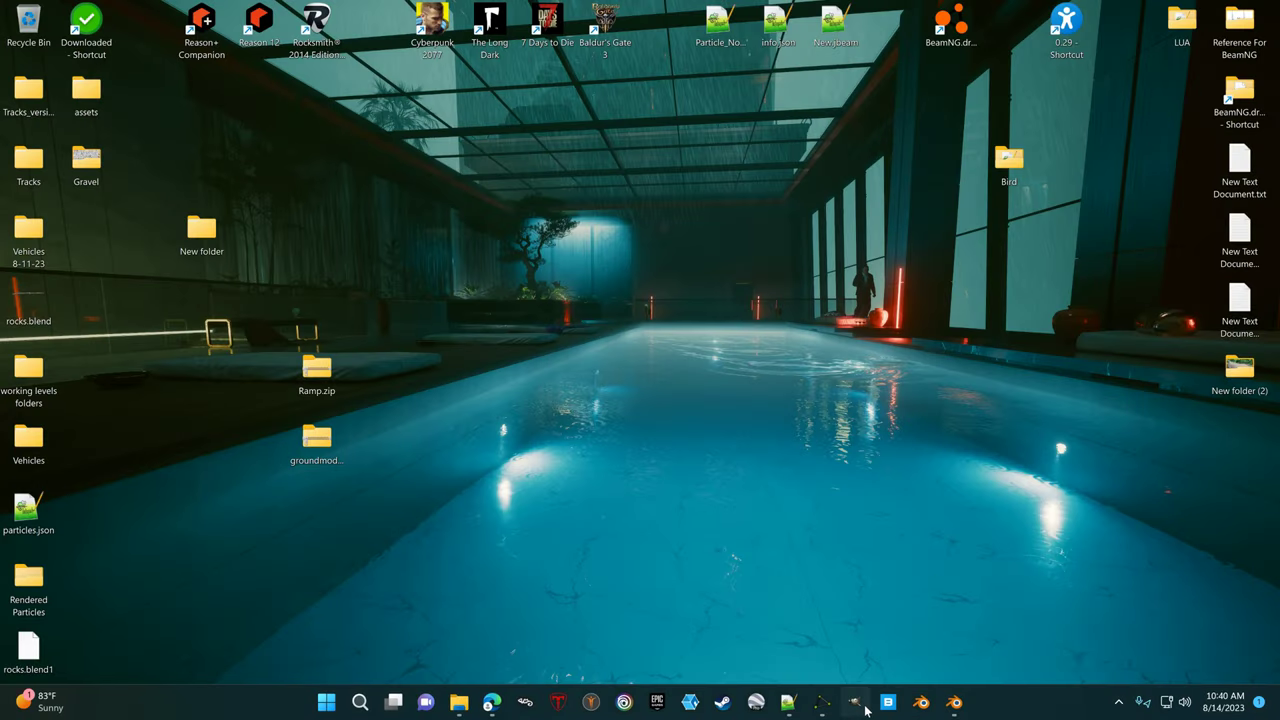
mouse_move(954, 702)
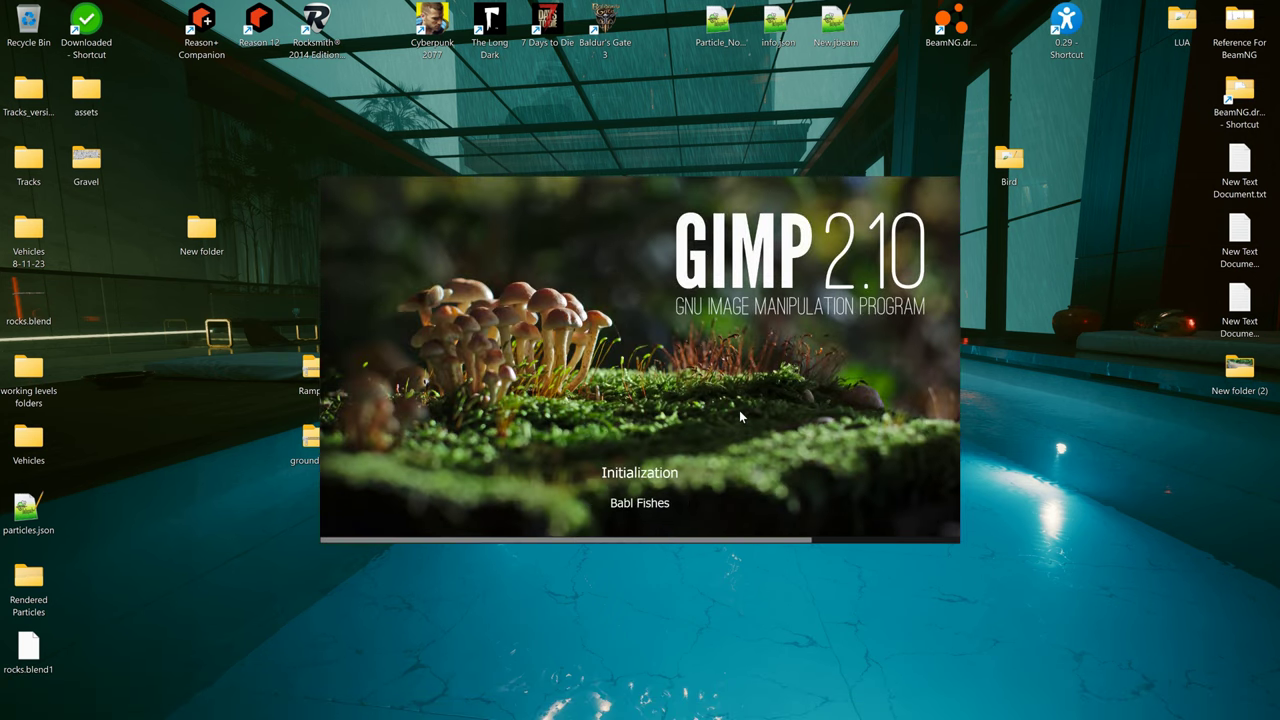
key("ctrl+shift+v")
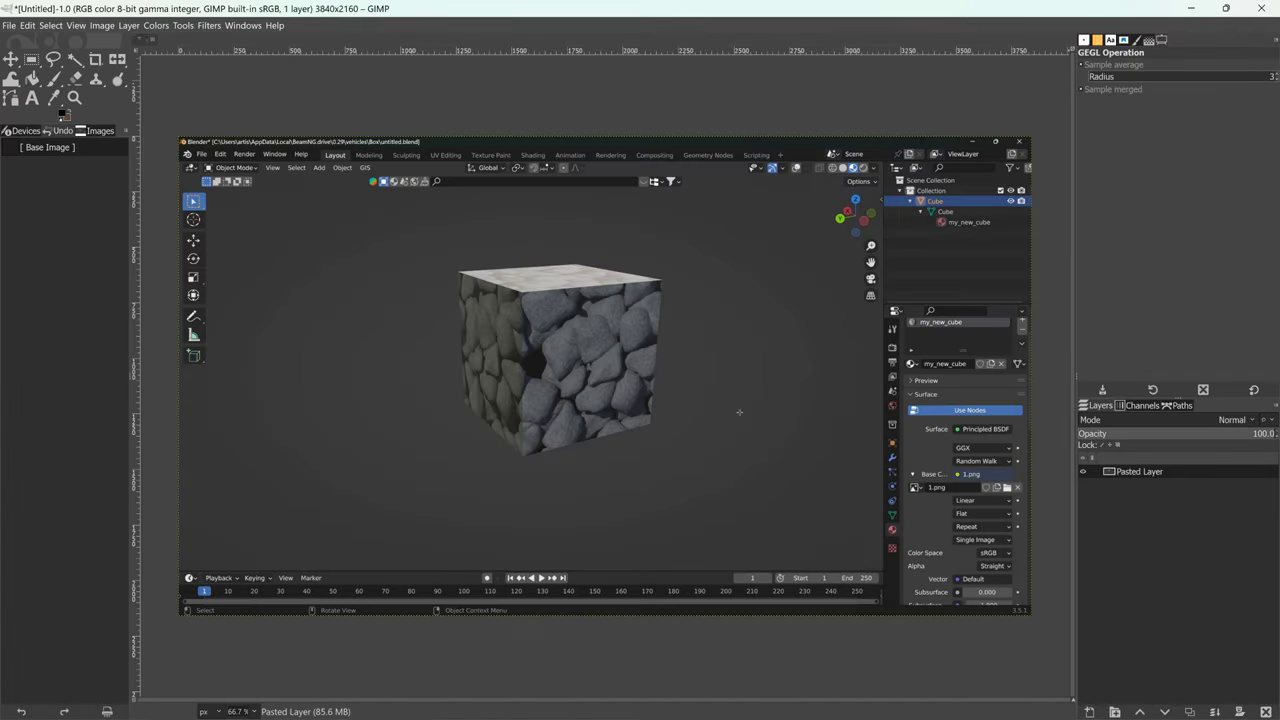
Crop the screenshot around the cube at a fixed 2:1 ratio, about 1998 × 999 px, and flatten the image
left_click(96, 61)
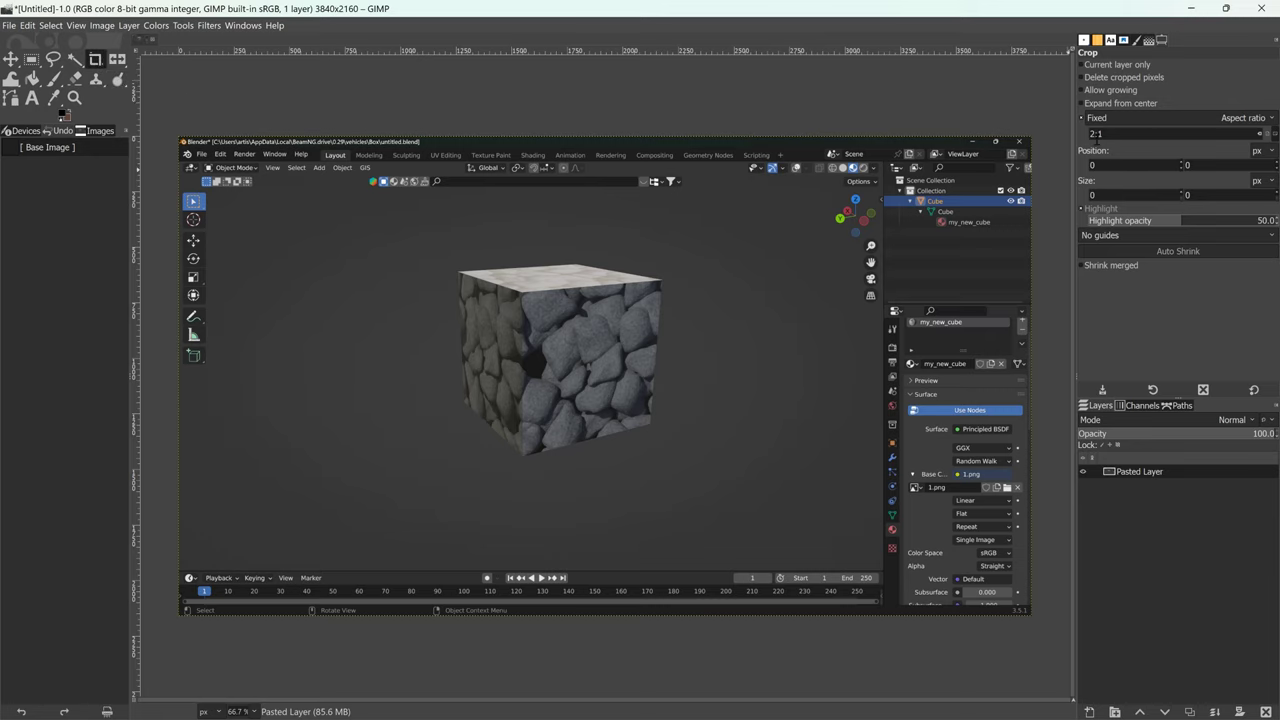
type("2:1")
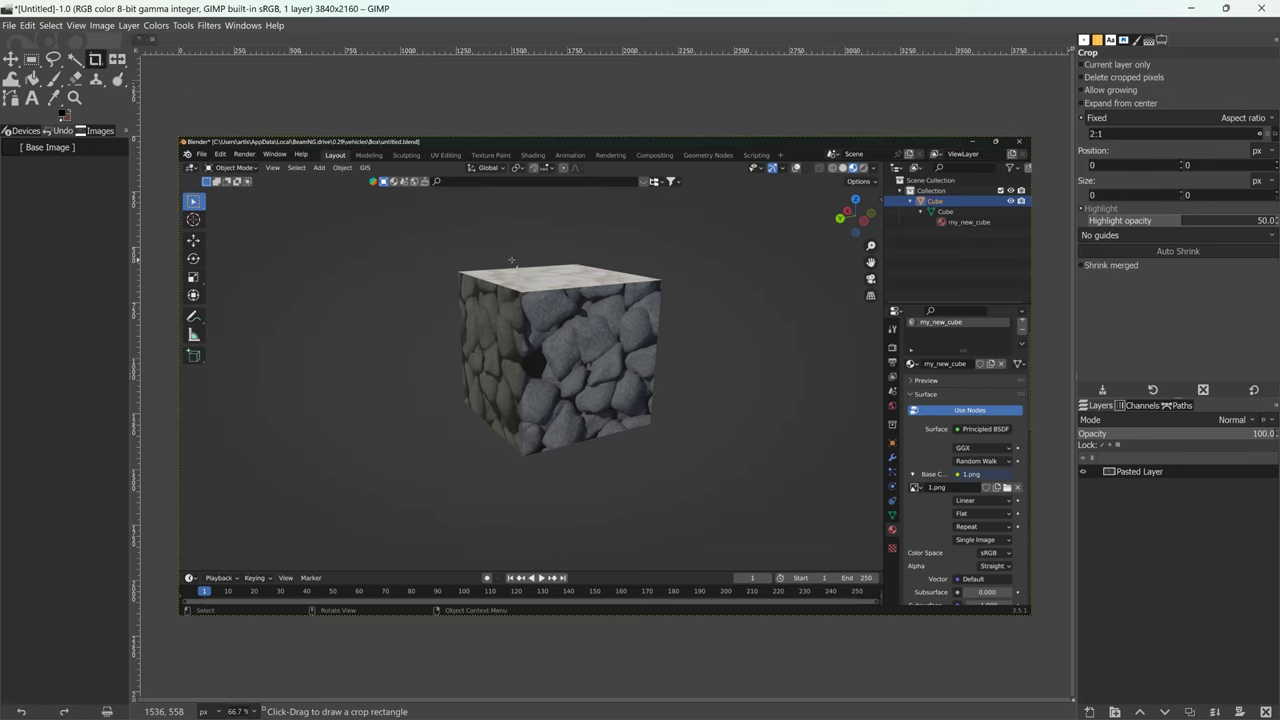
left_click_drag(371, 242, 728, 455)
left_click_drag(722, 430, 610, 425)
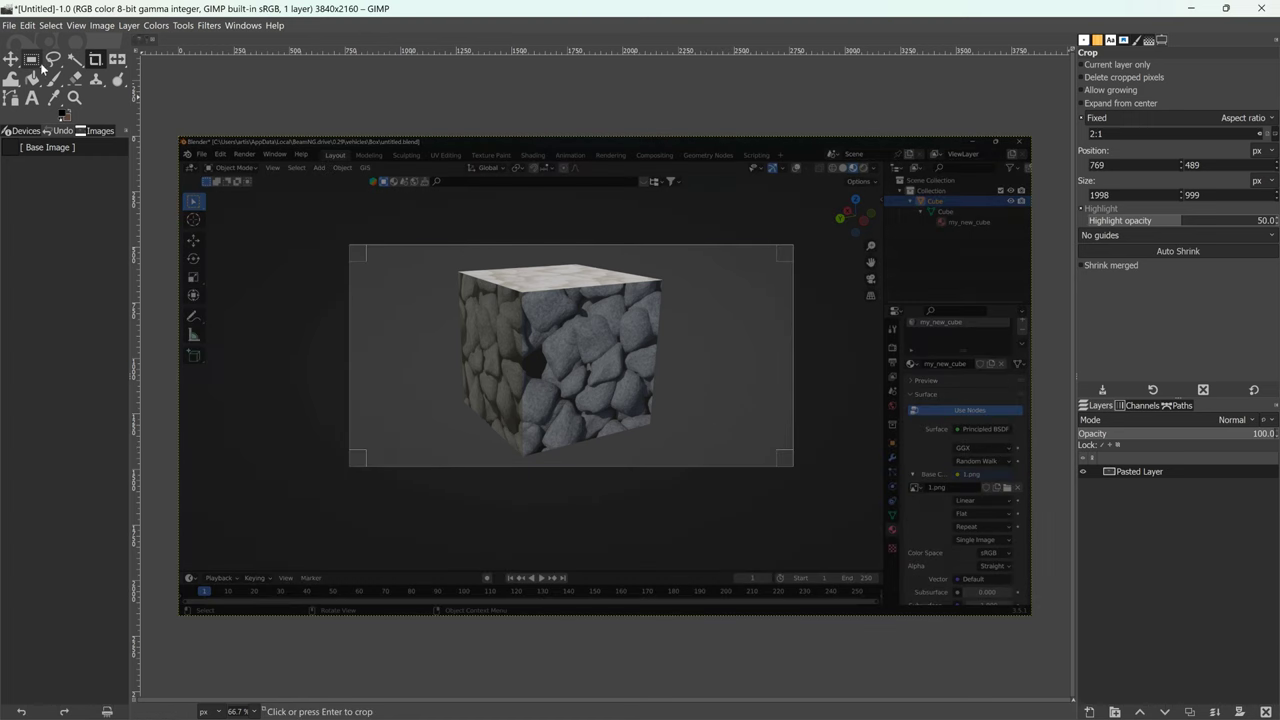
left_click(11, 59)
right_click(1185, 471)
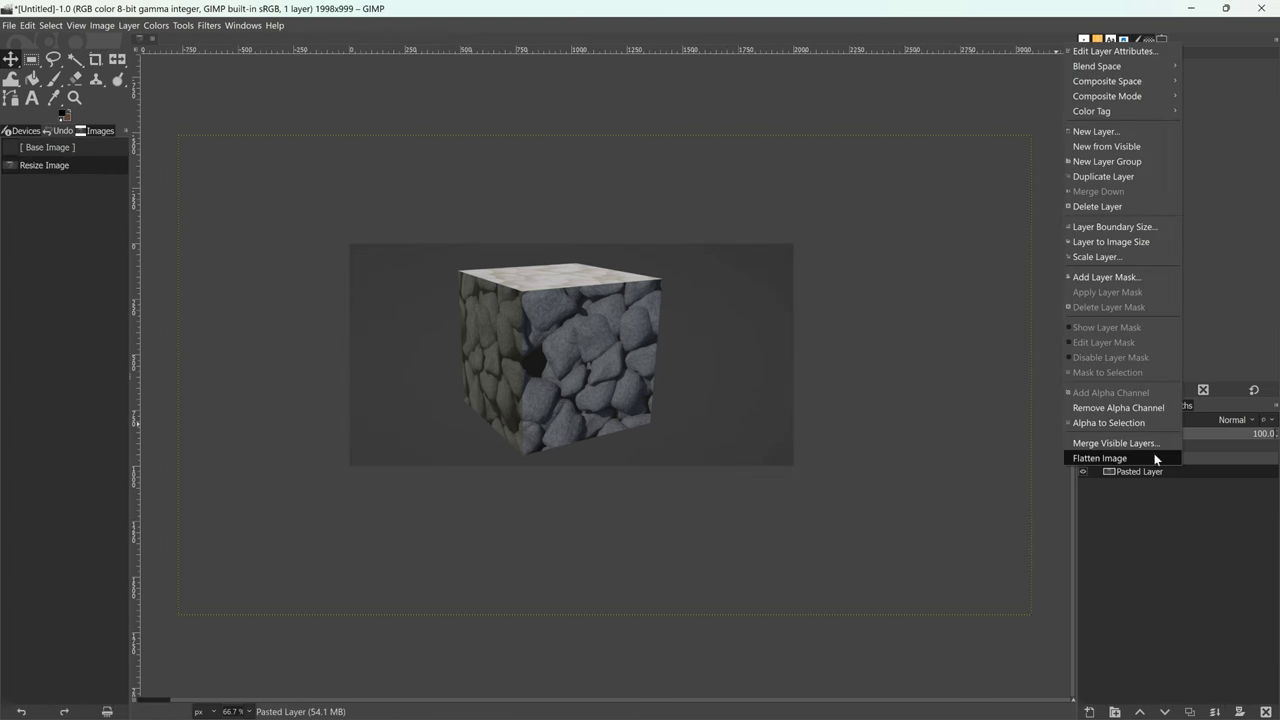
left_click(1135, 460)
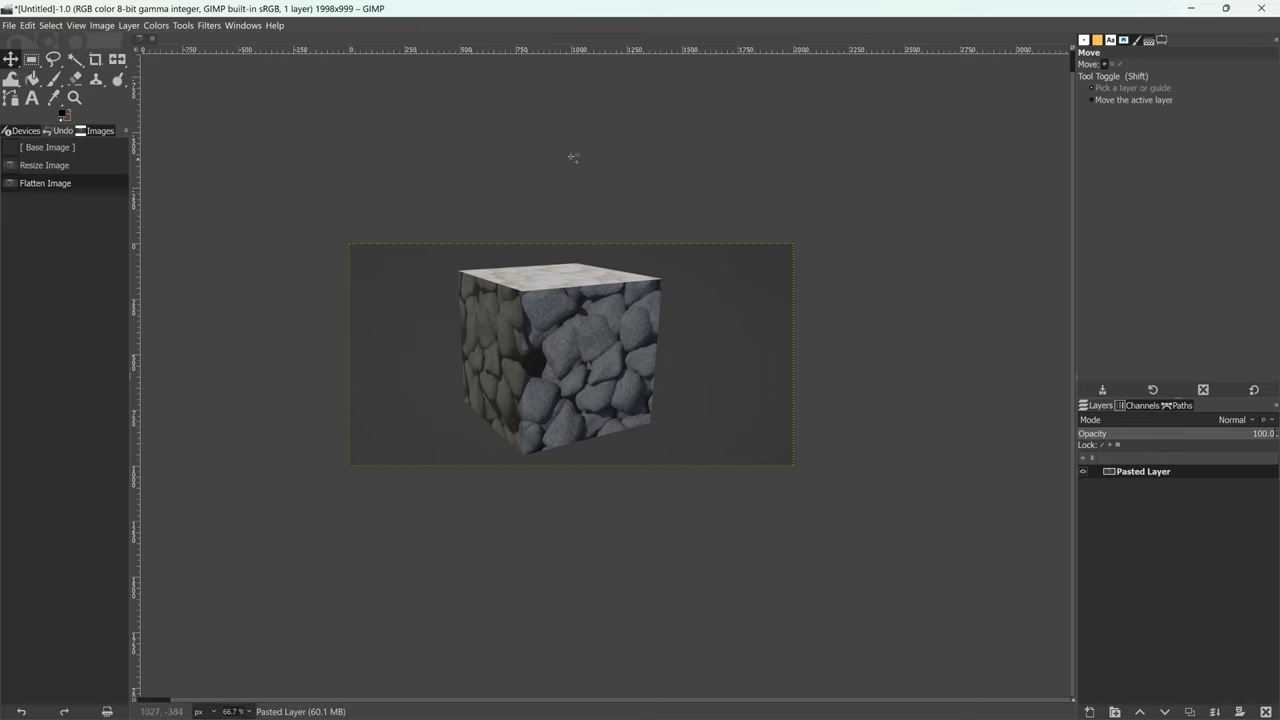
Scale the cropped cube image to 1200 × 600 px
left_click(112, 26)
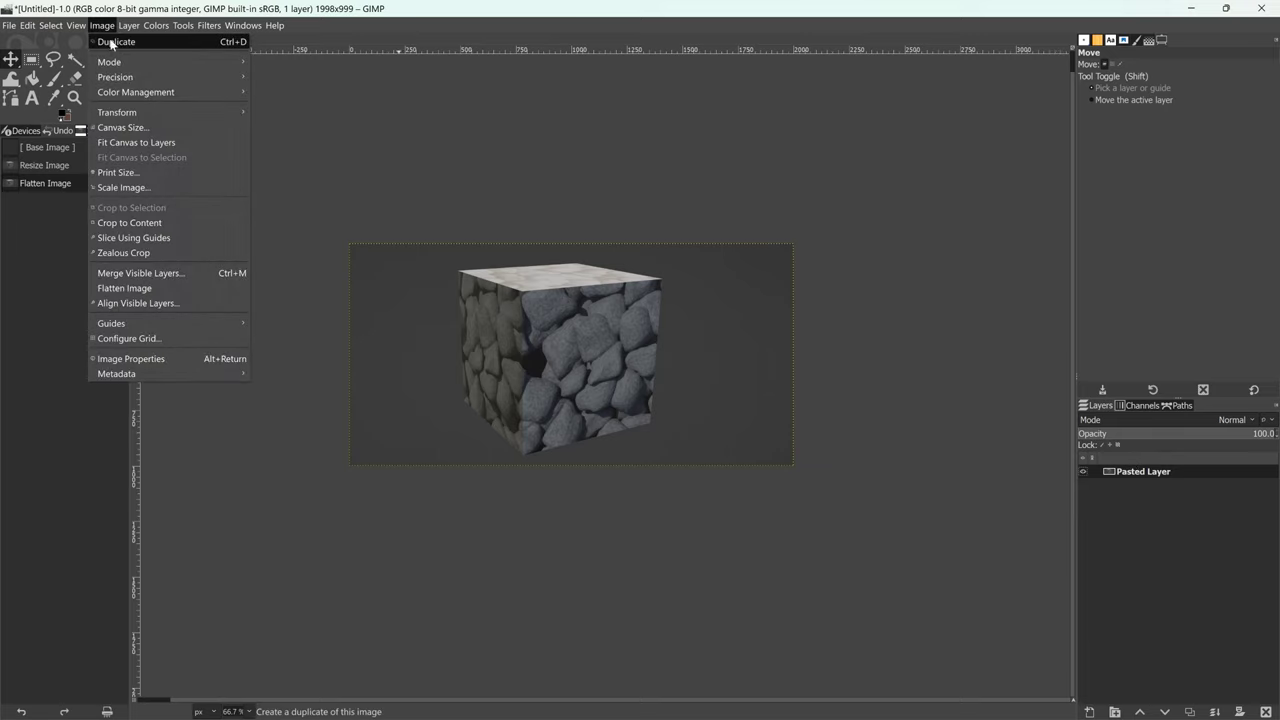
left_click(115, 188)
type("12")
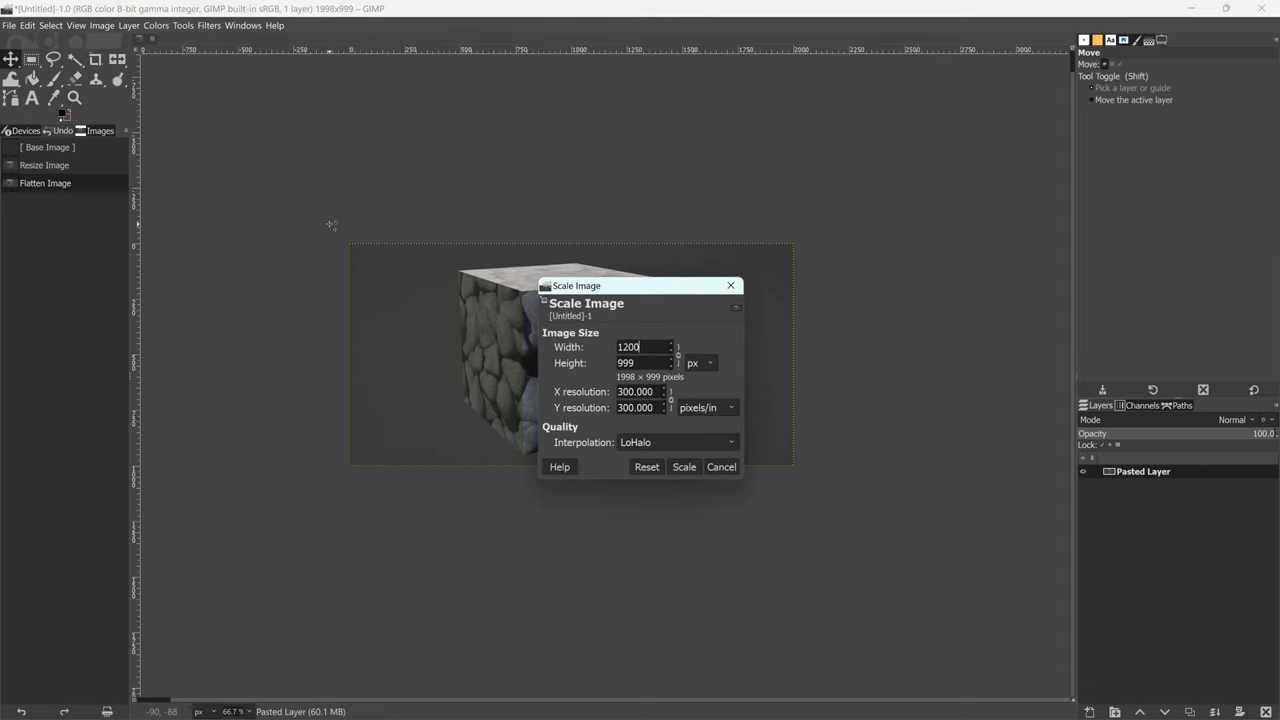
type("00")
key("Tab")
left_click(684, 467)
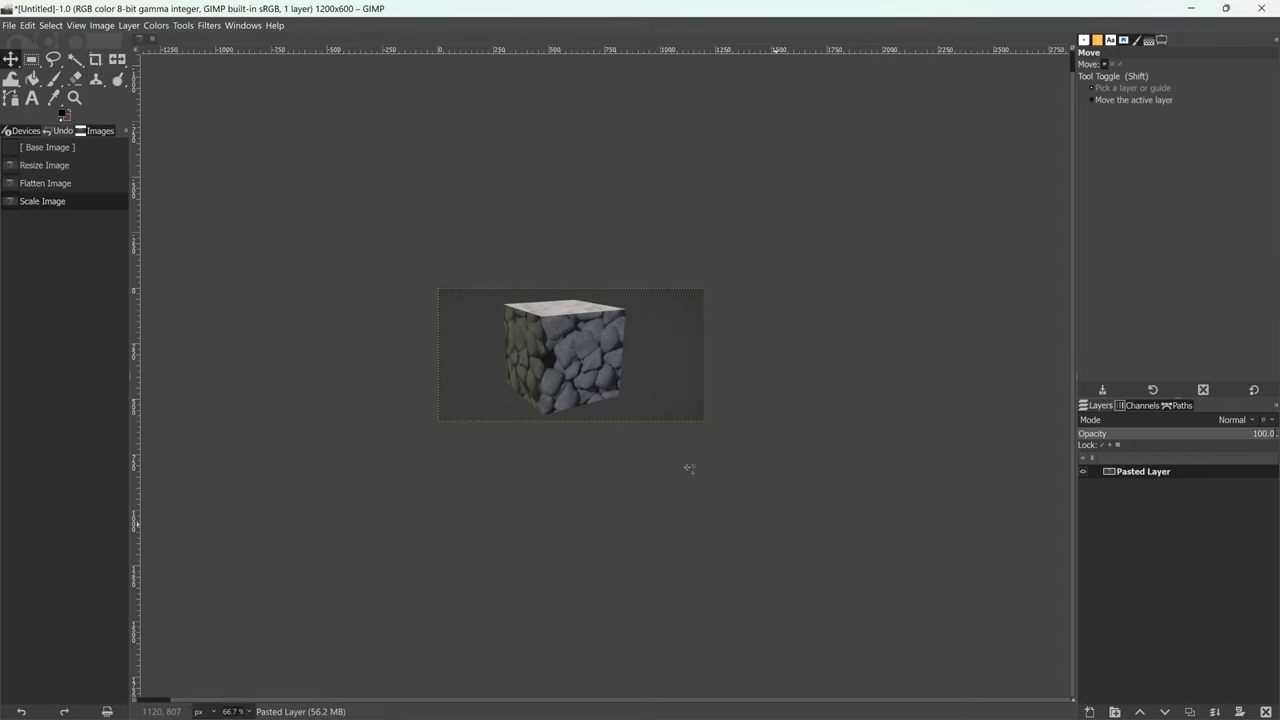
Export the image as default.jpg into the Box folder under BeamNG.drive's 0.29 vehicles
left_click(9, 26)
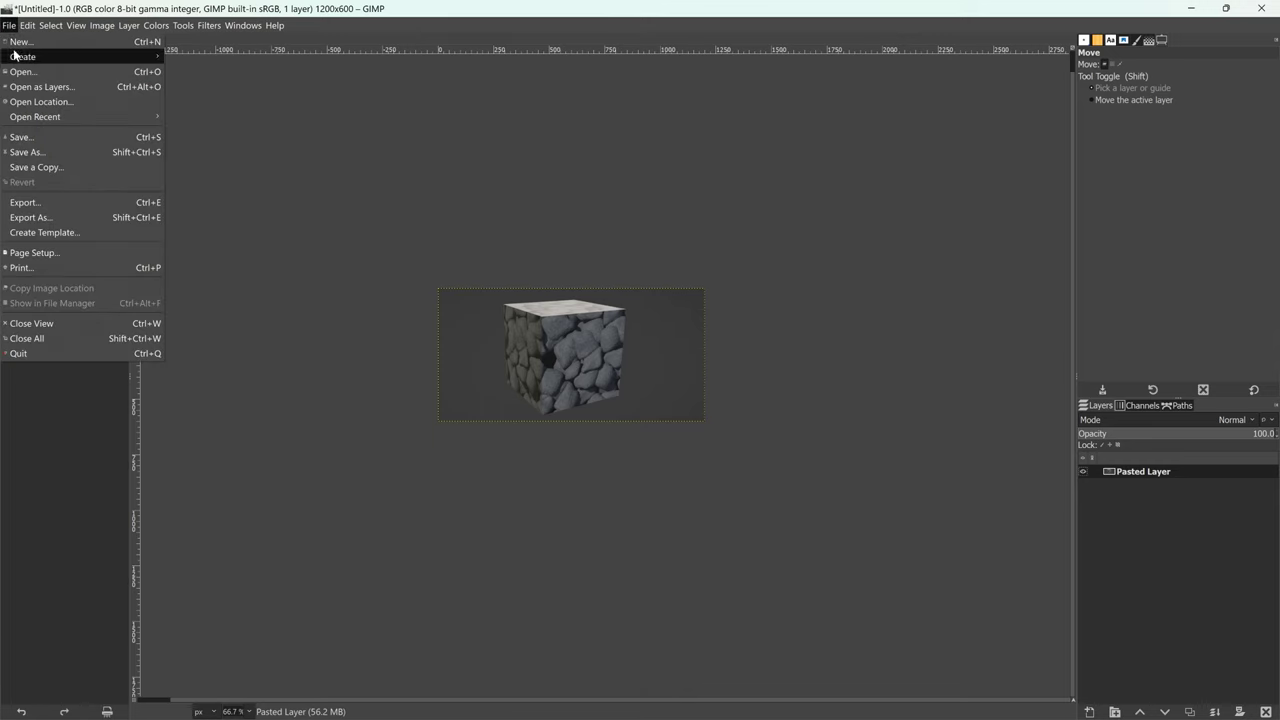
left_click(45, 217)
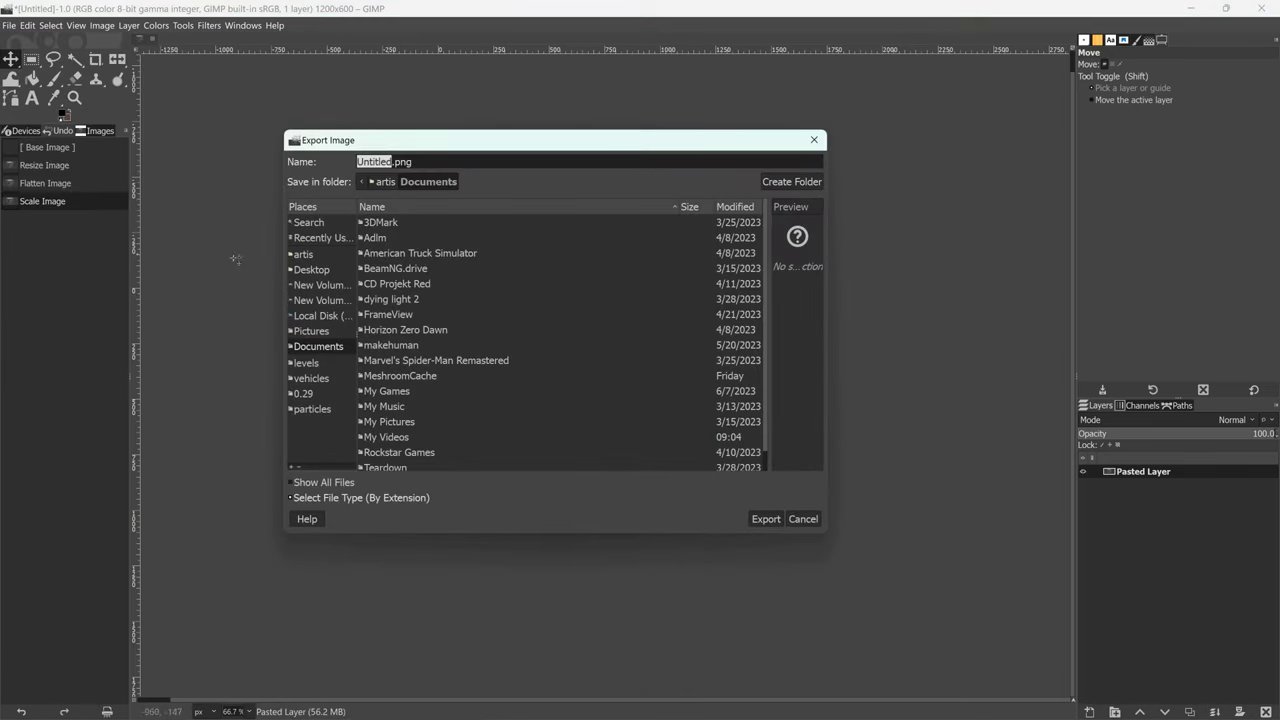
left_click(310, 364)
left_click(304, 394)
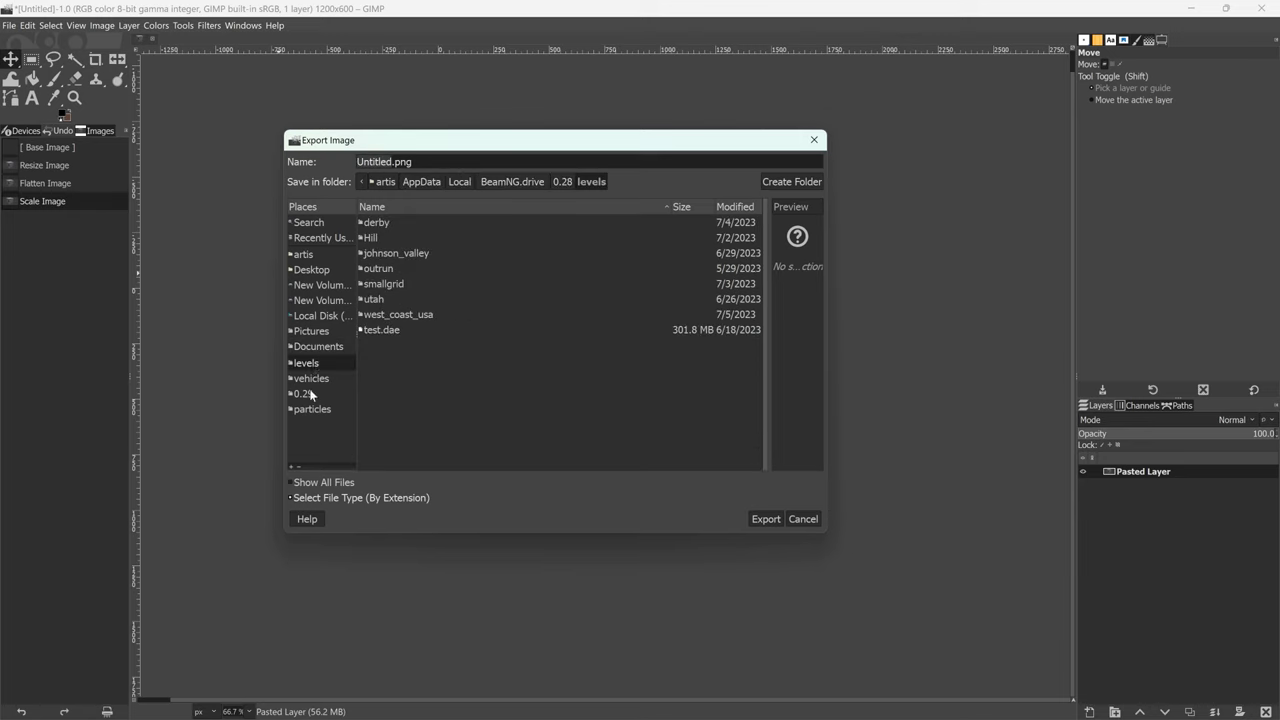
double_click(377, 376)
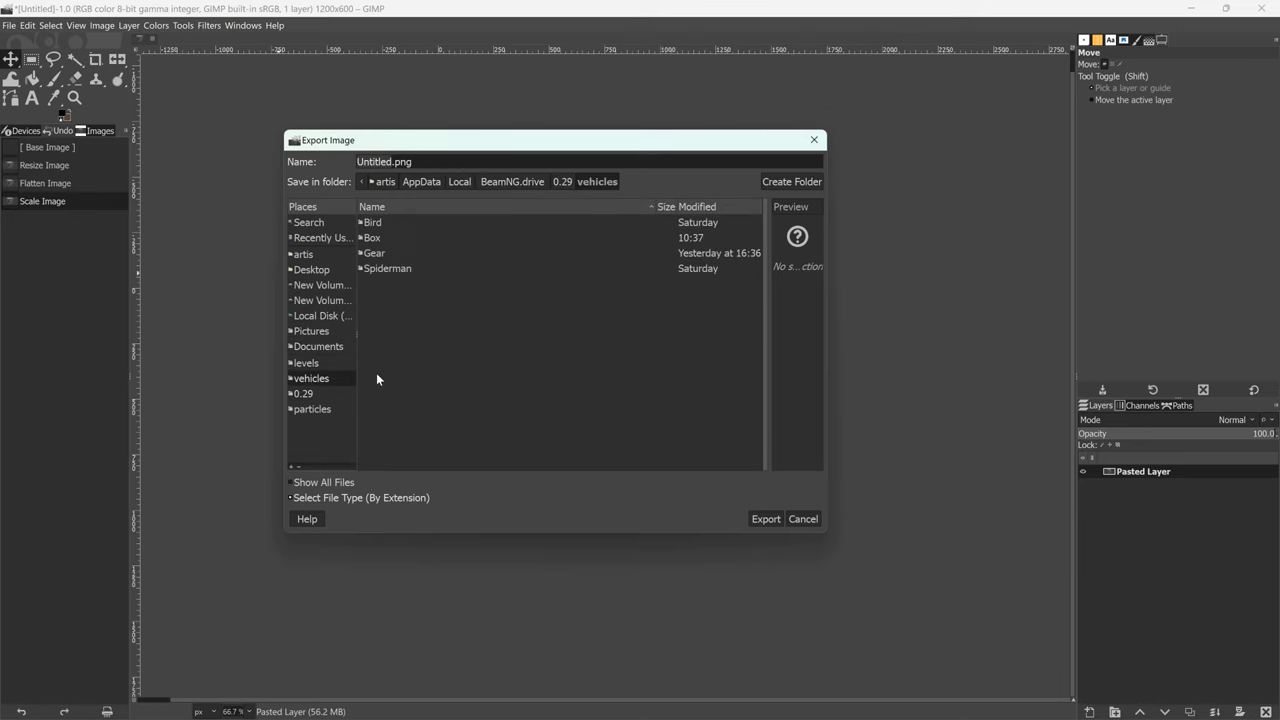
double_click(375, 239)
triple_click(402, 161)
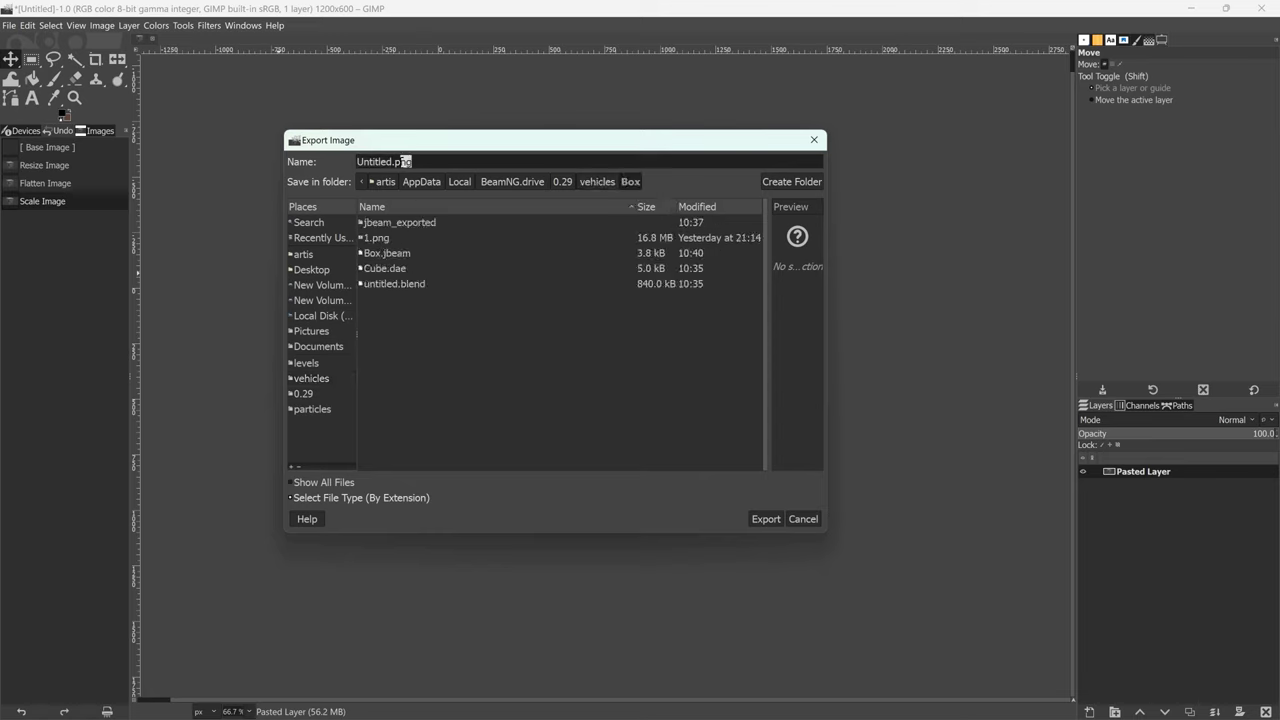
type("default.jpg")
left_click(766, 519)
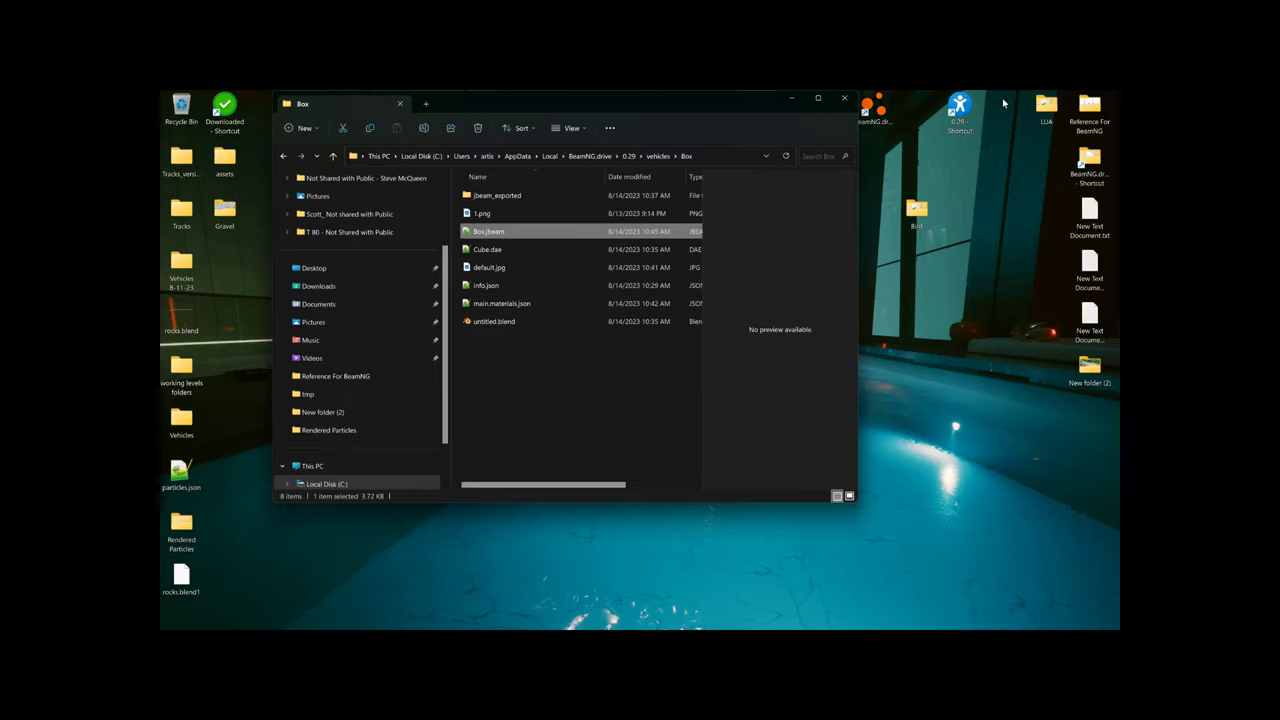
Launch BeamNG.drive, spawn the Box prop in place of the pickup truck, and view it from different sides
double_click(876, 106)
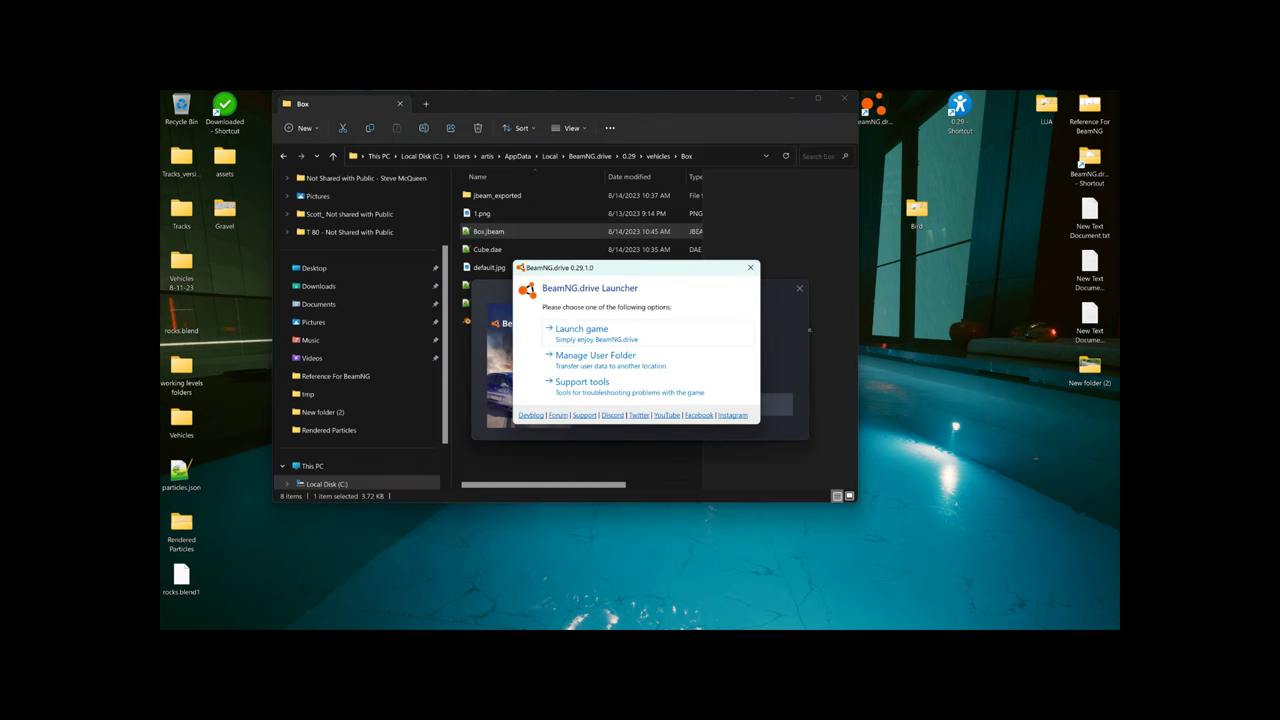
left_click(608, 330)
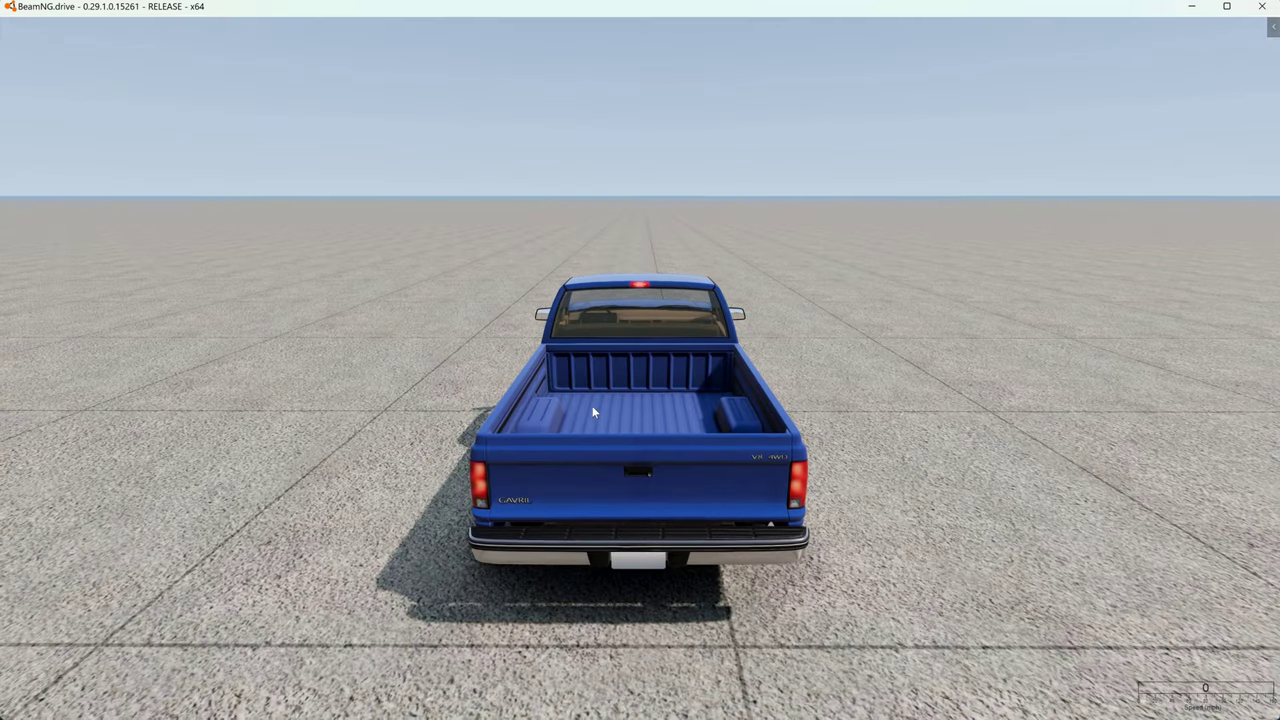
key("Escape")
left_click(556, 27)
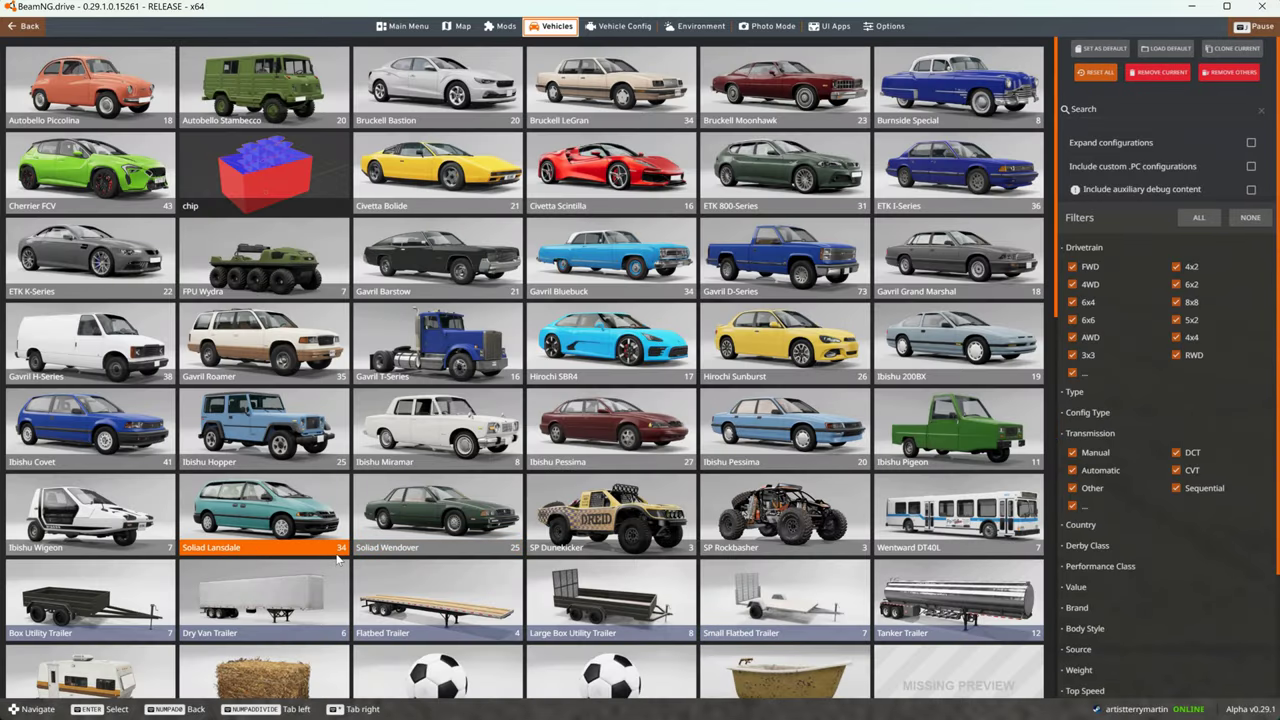
scroll(337, 560, "down", 3)
double_click(292, 615)
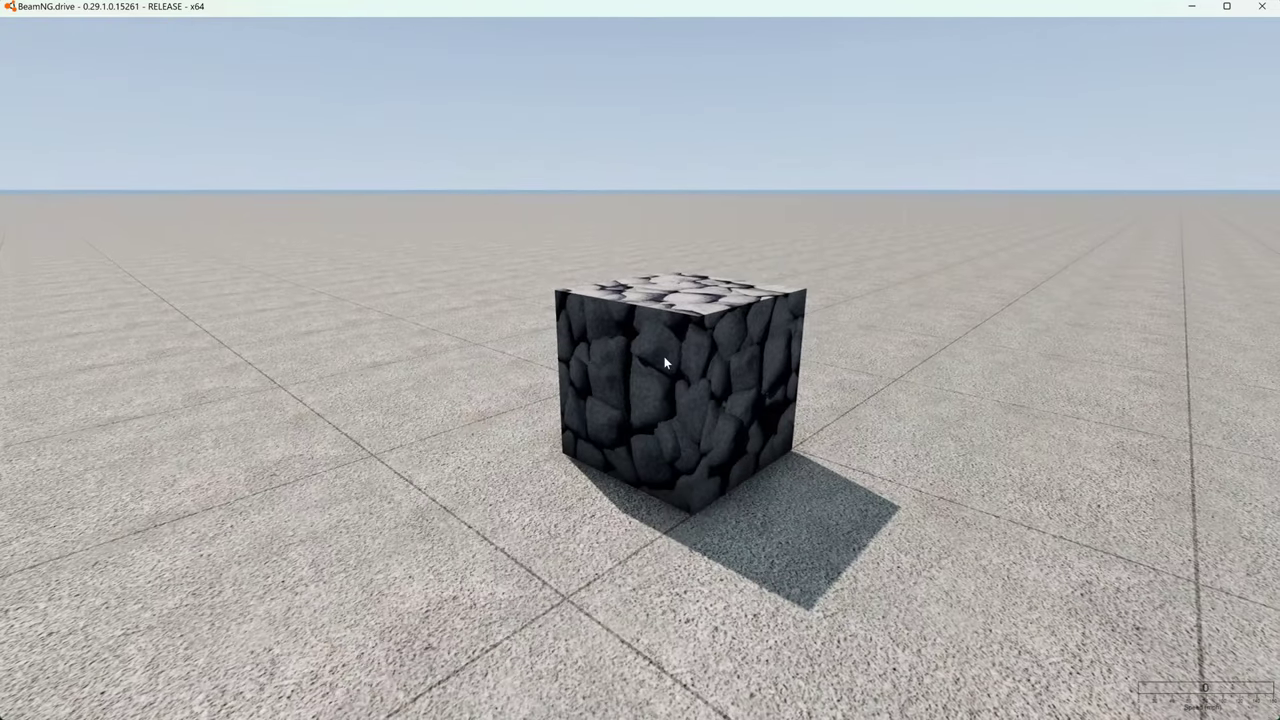
left_click_drag(664, 356, 480, 100)
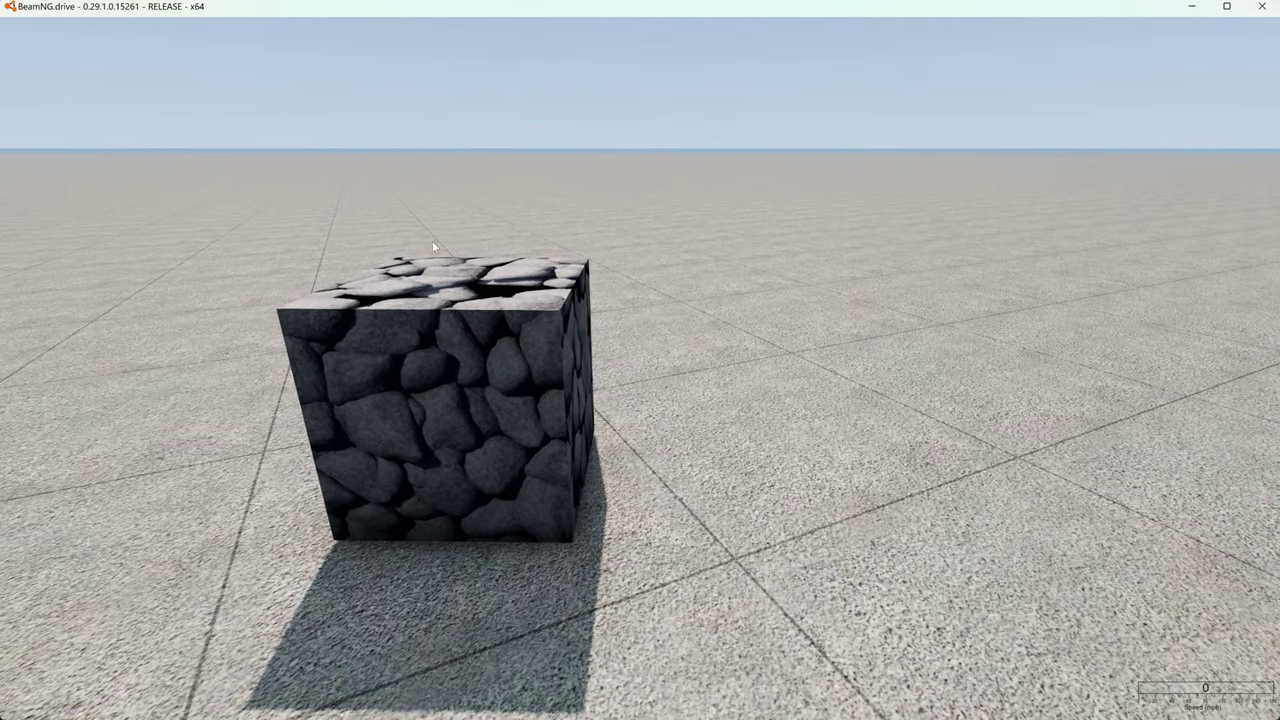
left_click_drag(274, 306, 1248, 66)
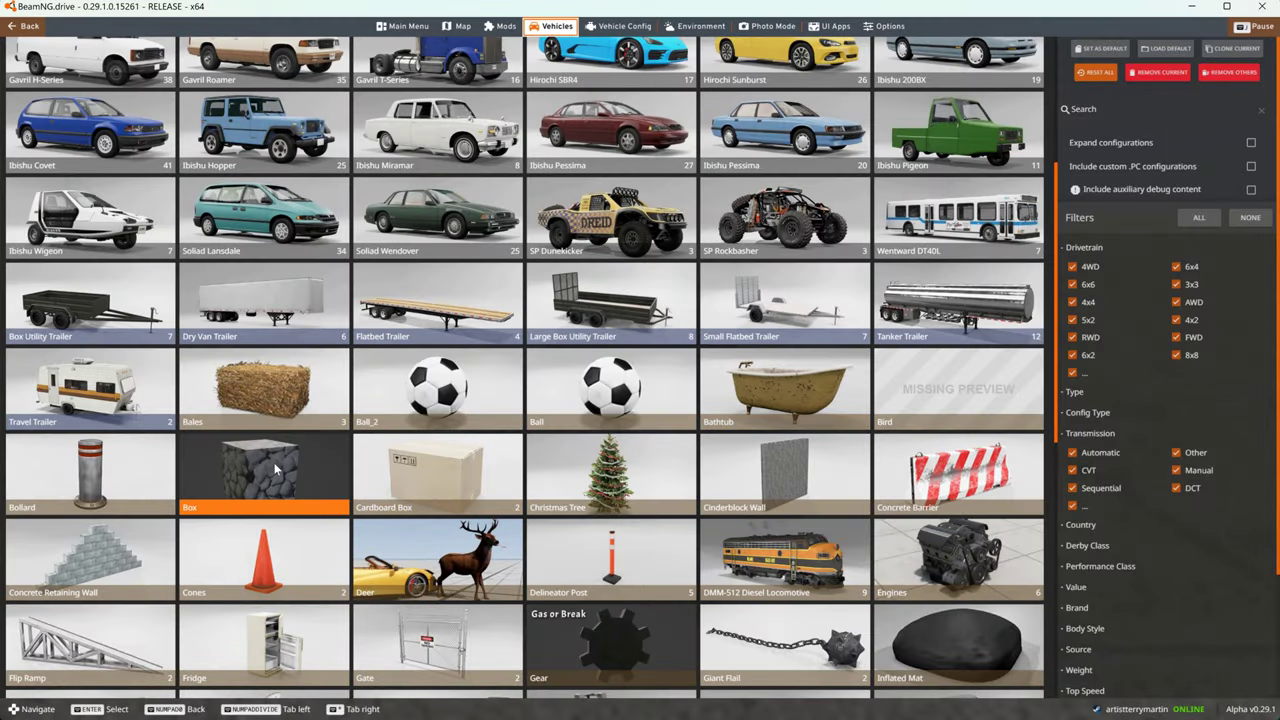
Spawn the Box prop again, display its beam structure, and check the console for mesh and jbeam warnings
double_click(277, 470)
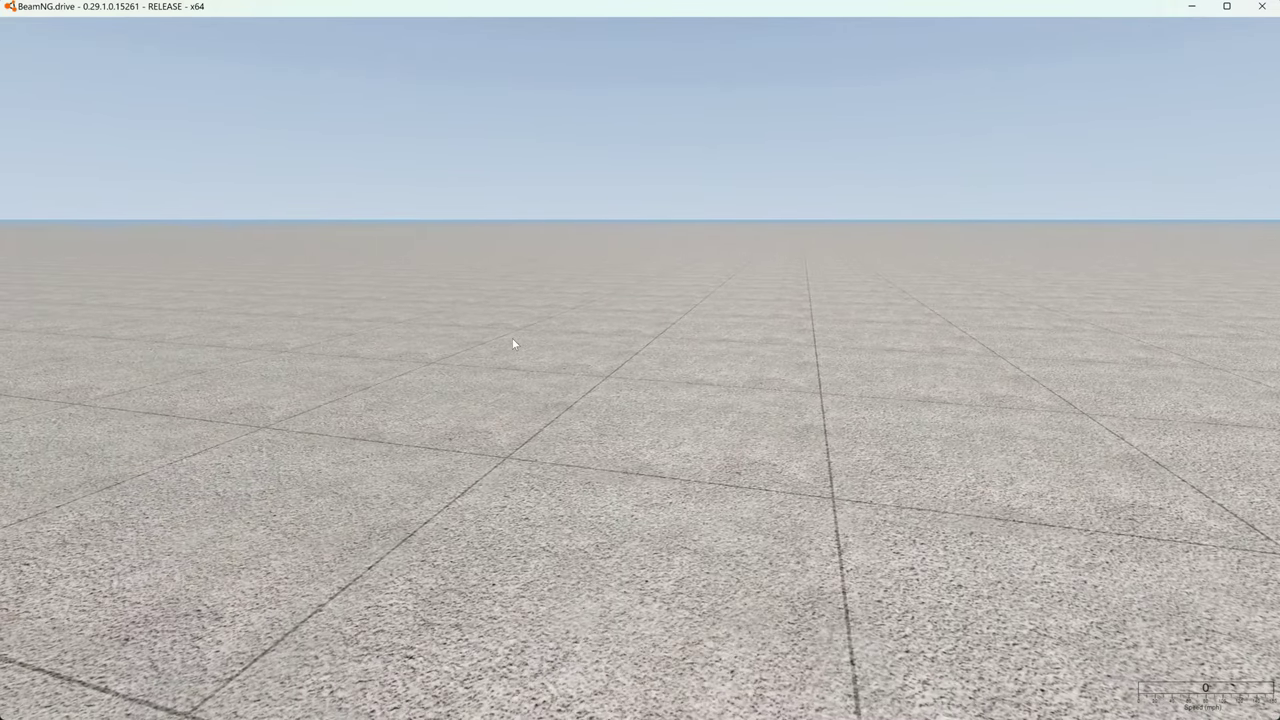
key("ctrl+b")
left_click_drag(493, 287, 614, 137)
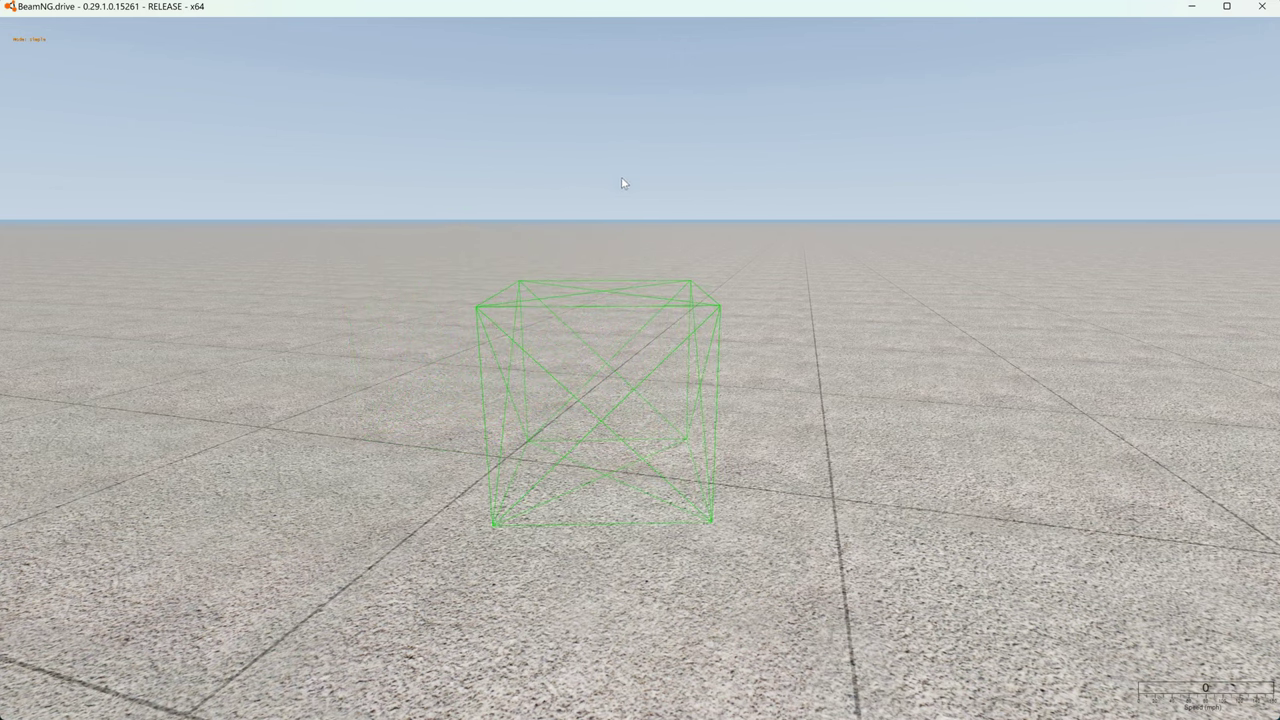
key("grave")
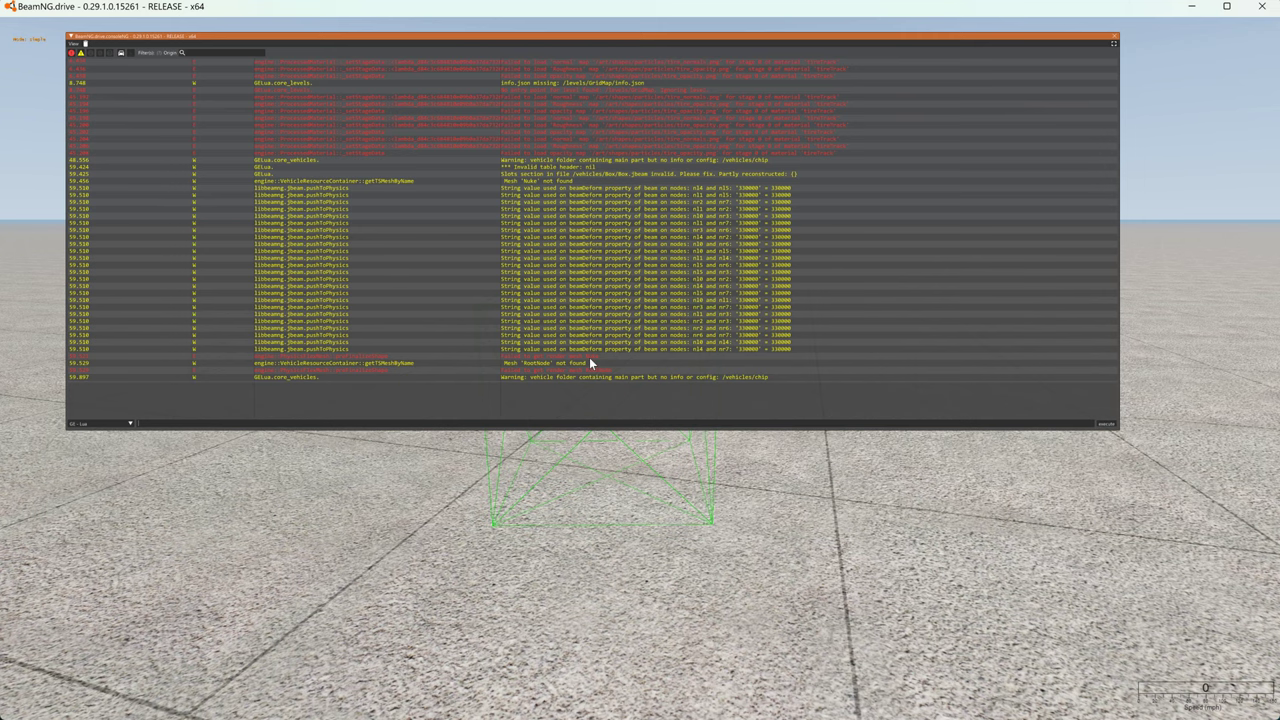
key("grave")
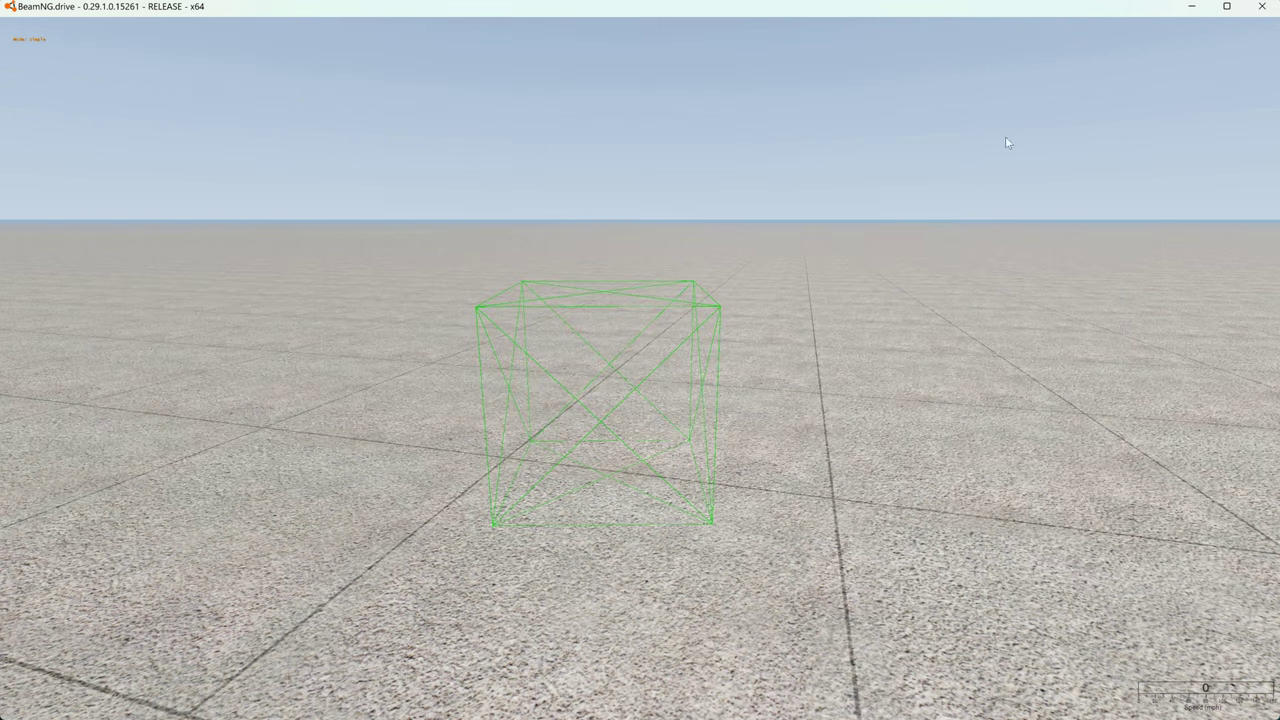
Return to Box.jbeam in NodeBEAM Editor and replace the flexbody mesh name Nuke with Cube, matching the Blender object
left_click(1191, 6)
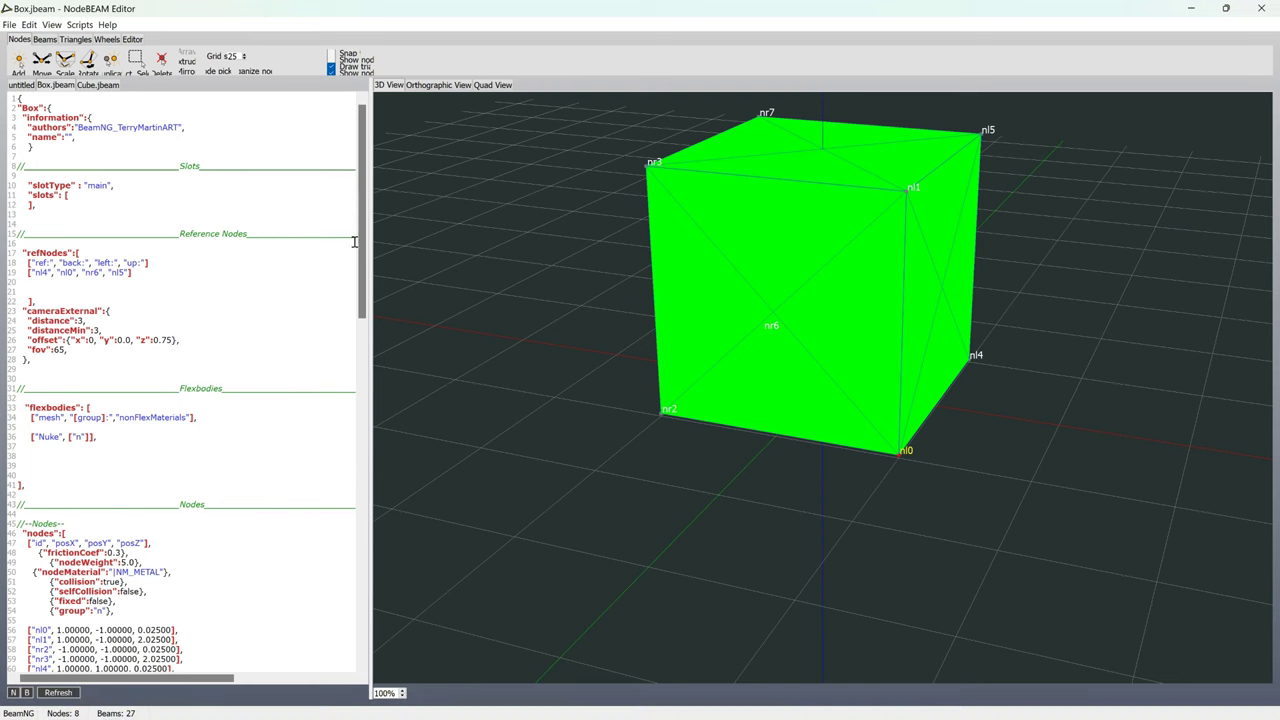
left_click_drag(358, 217, 343, 270)
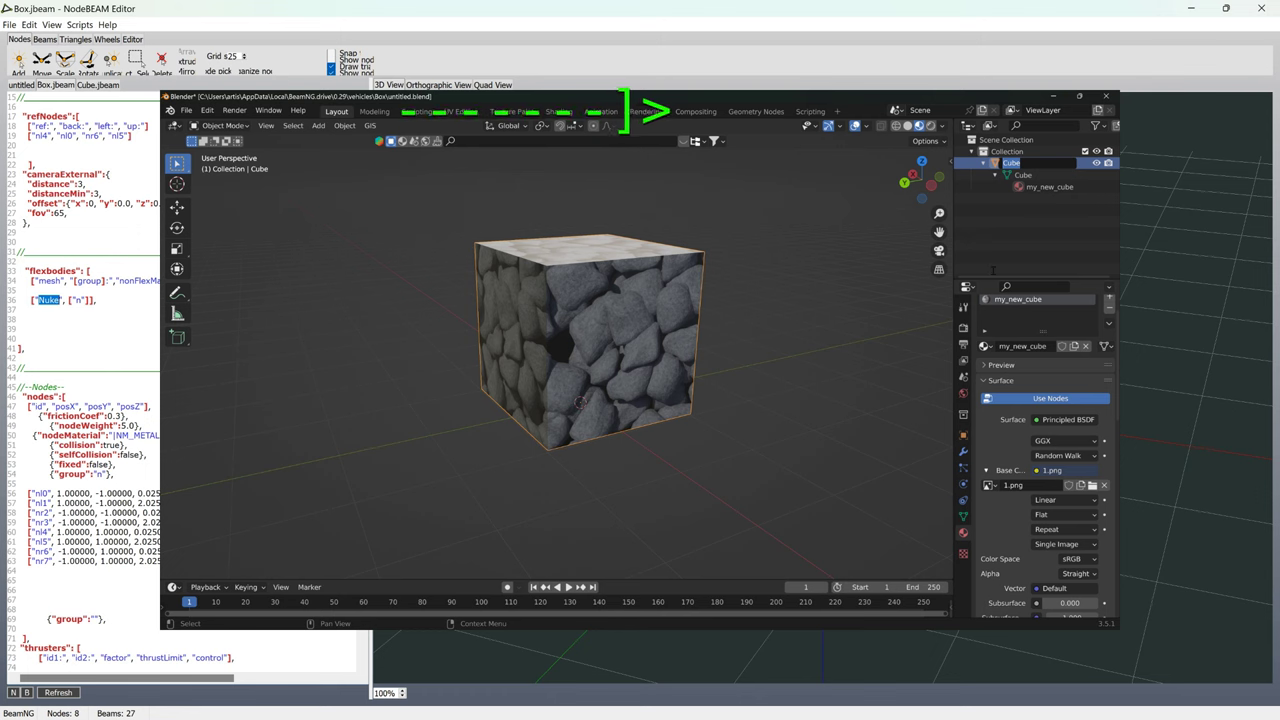
type("C")
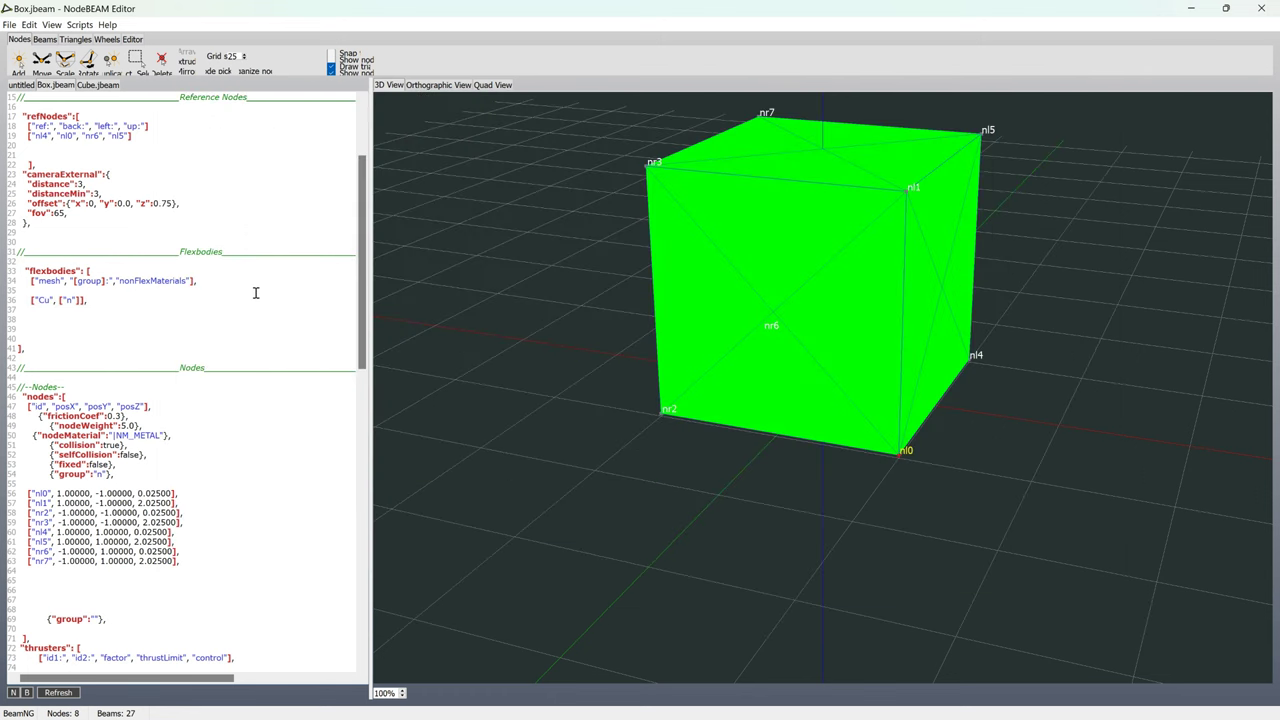